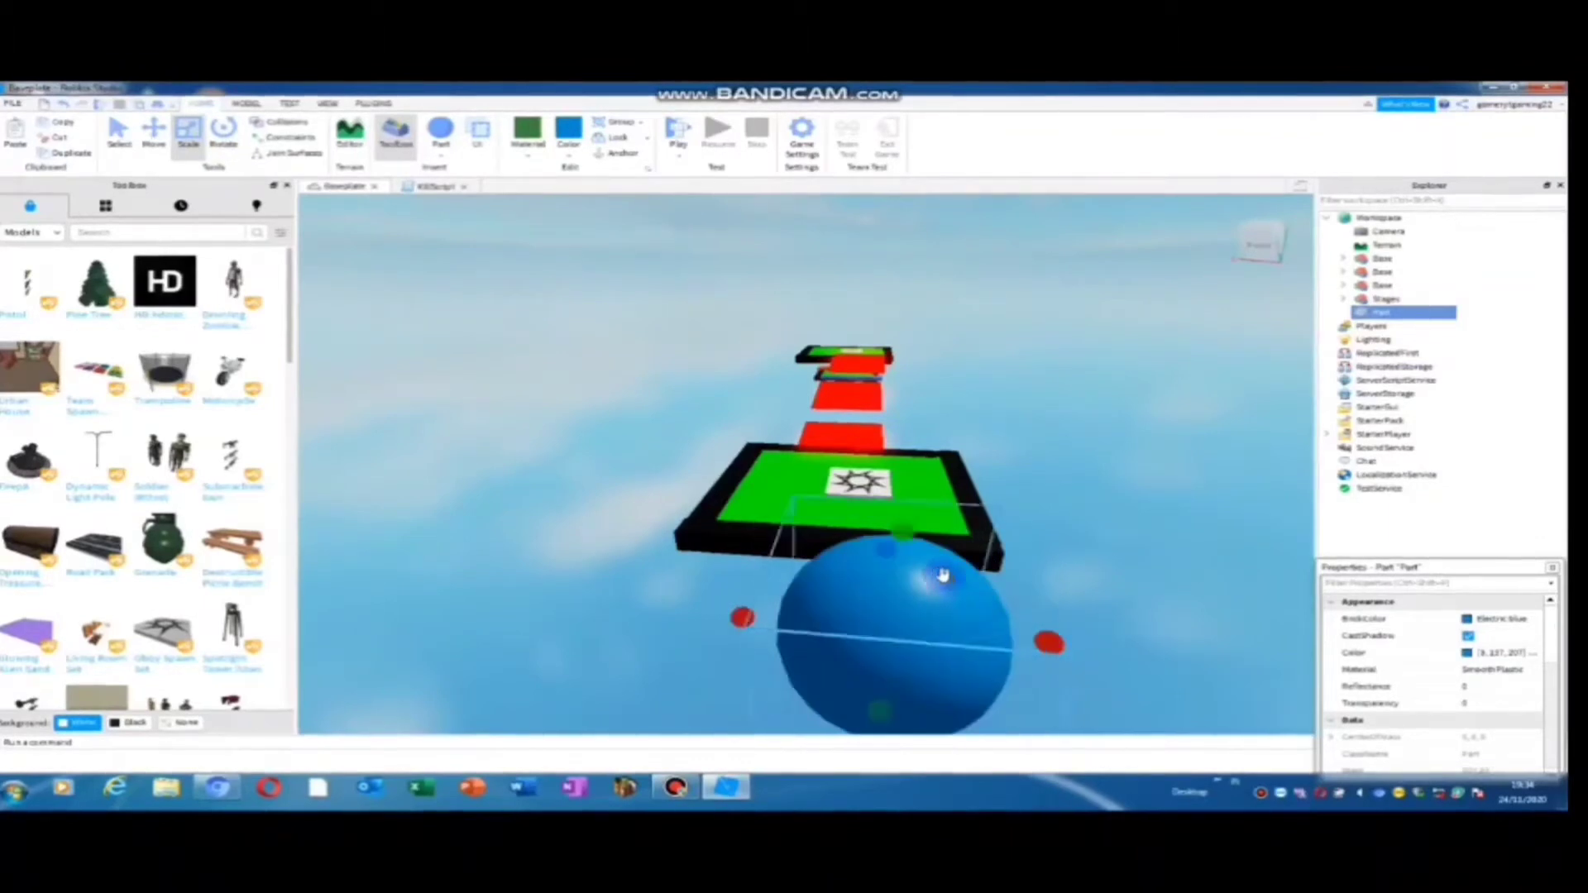
Step: Move the blue ball in line with the obby, just beyond the end green platform, and colour it New Yeller
{"action": "scroll", "coordinate": [943, 574], "scroll_direction": "down", "scroll_amount": 2}
{"action": "right_click_drag", "start_coordinate": [943, 575], "coordinate": [943, 574]}
{"action": "middle_click_drag", "start_coordinate": [943, 574], "coordinate": [1010, 550]}
{"action": "left_click_drag", "start_coordinate": [957, 531], "coordinate": [1047, 546]}
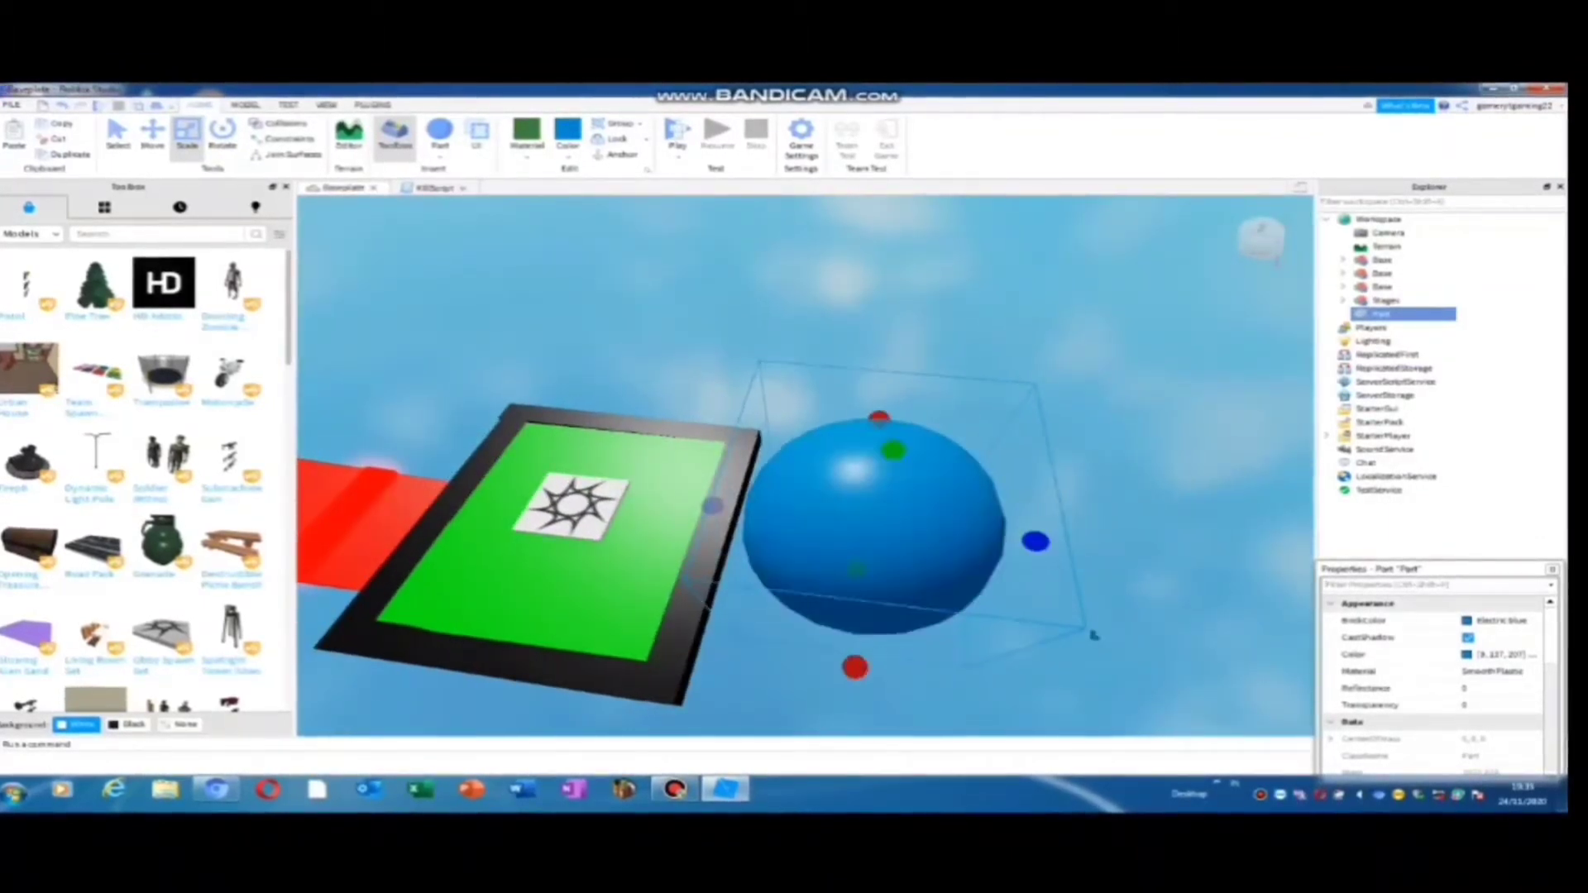
{"action": "left_click", "coordinate": [152, 134]}
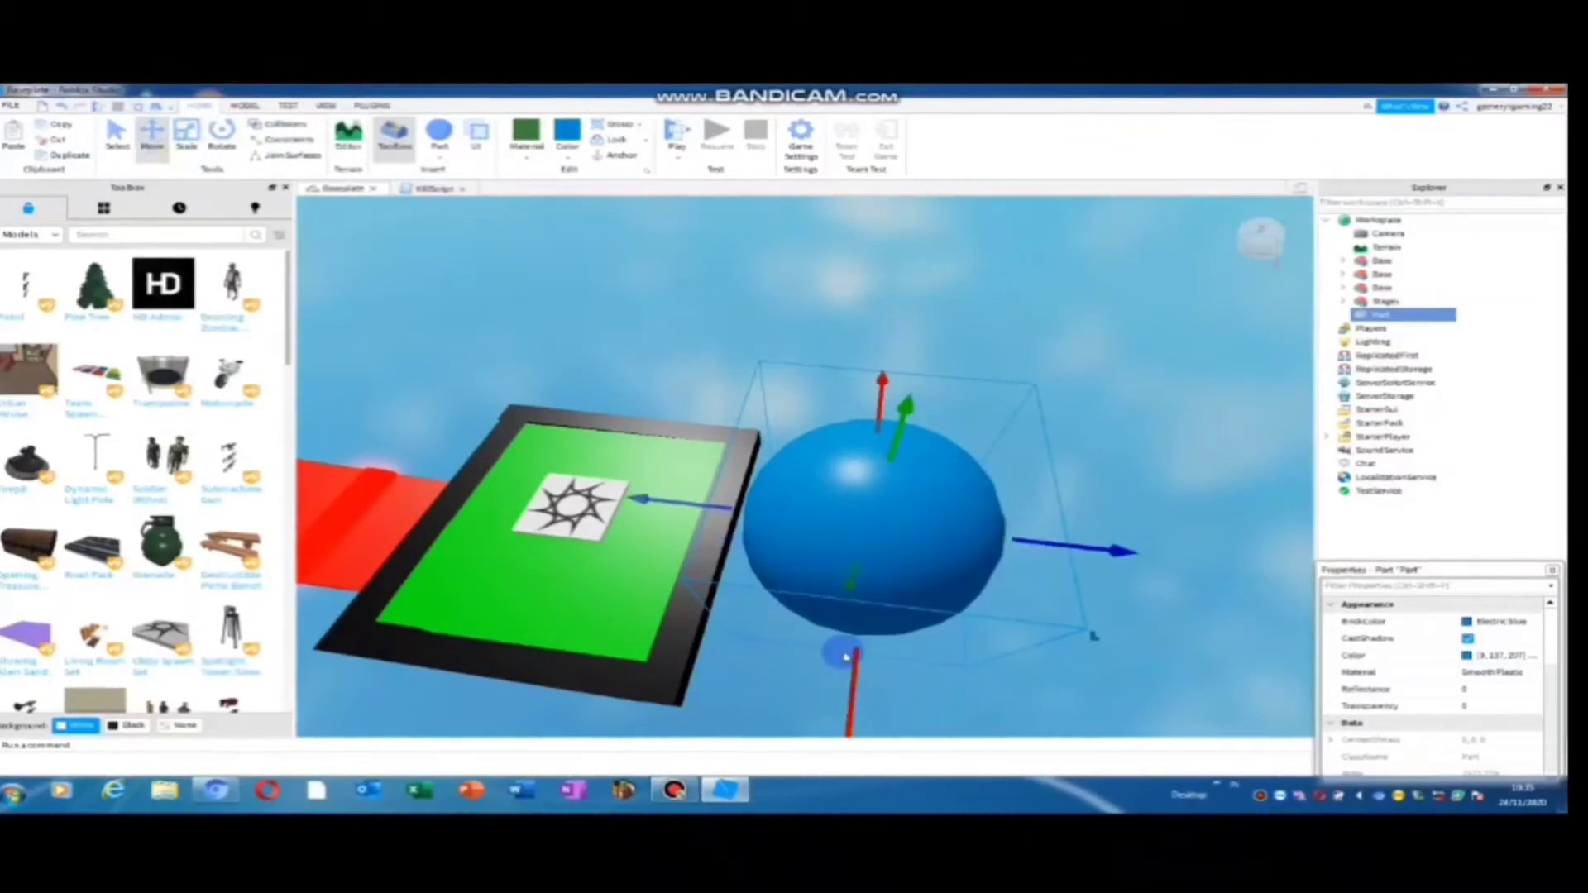
{"action": "left_click_drag", "start_coordinate": [846, 658], "coordinate": [910, 749]}
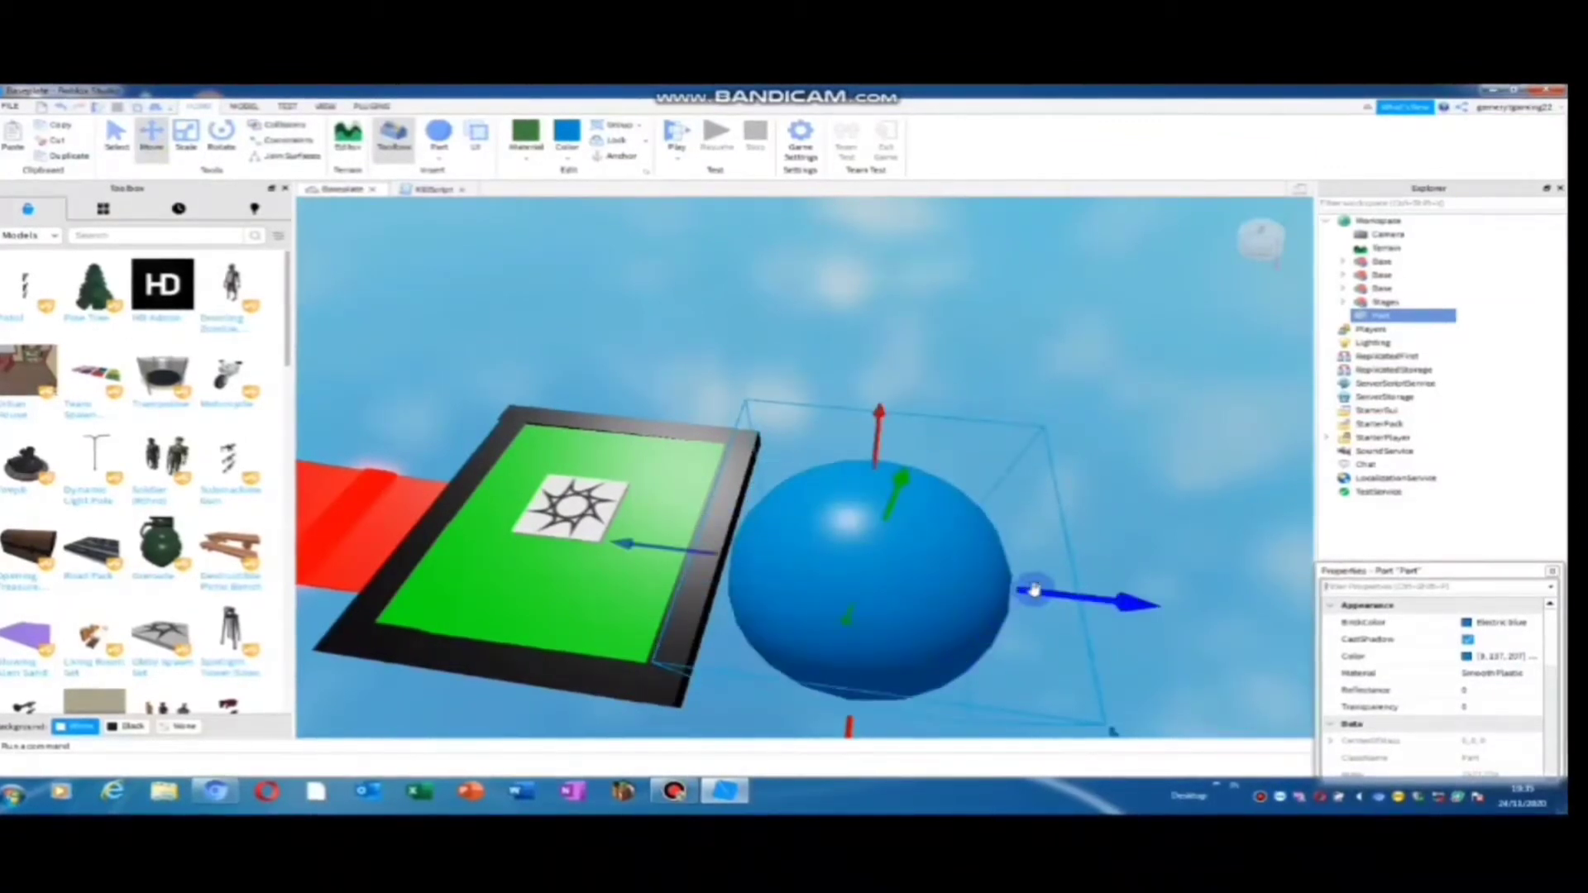
{"action": "left_click_drag", "start_coordinate": [1034, 589], "coordinate": [1138, 662]}
{"action": "scroll", "coordinate": [922, 521], "scroll_direction": "down", "scroll_amount": 3}
{"action": "right_click_drag", "start_coordinate": [922, 521], "coordinate": [883, 468]}
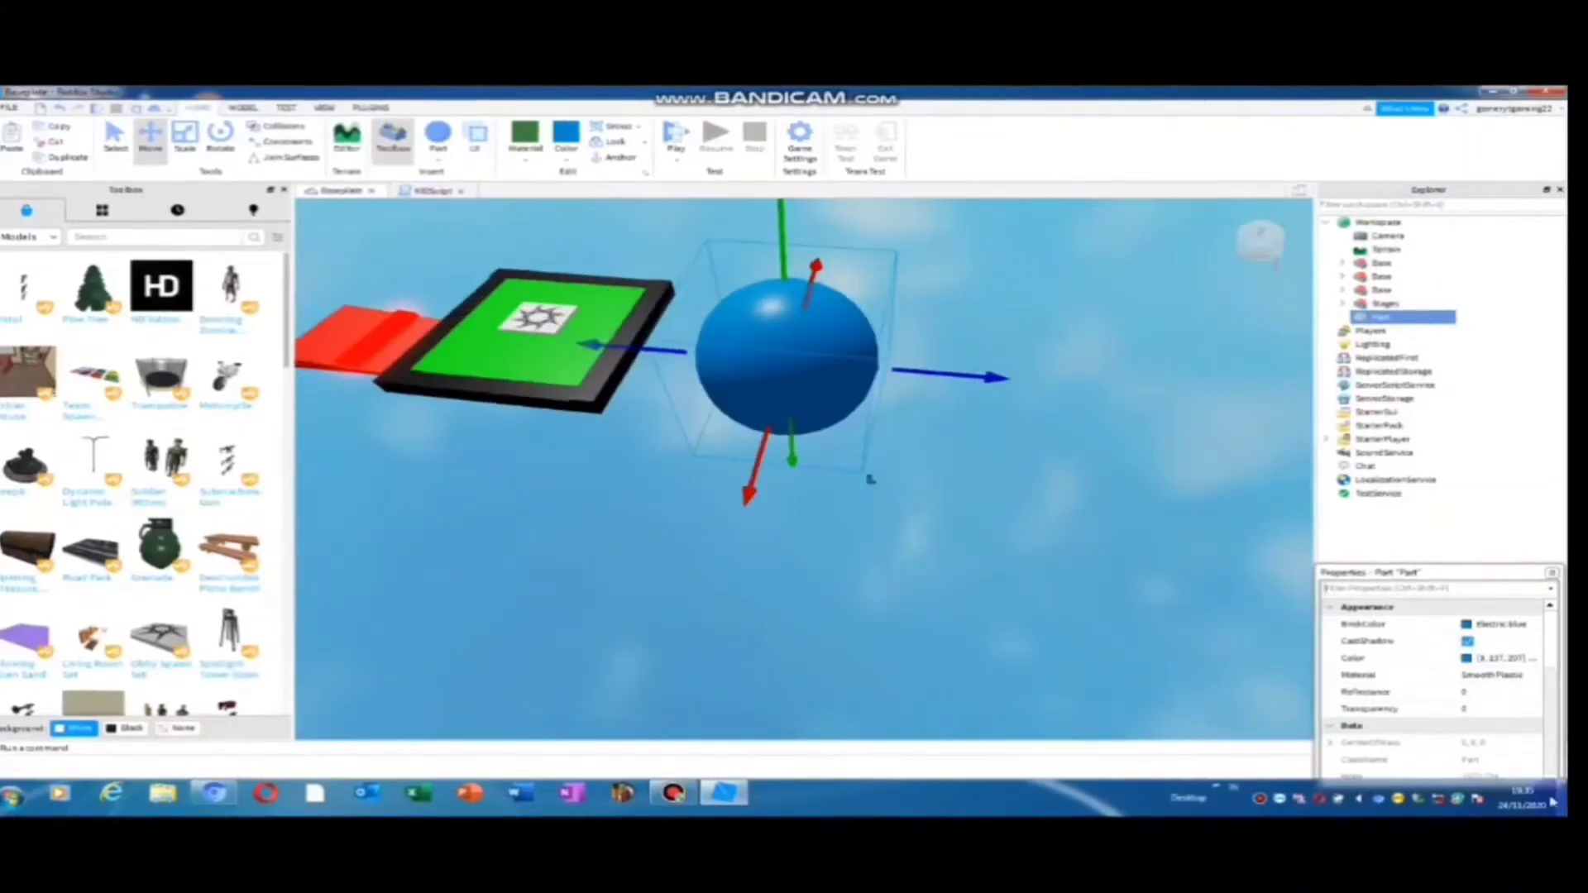
{"action": "left_click", "coordinate": [1459, 628]}
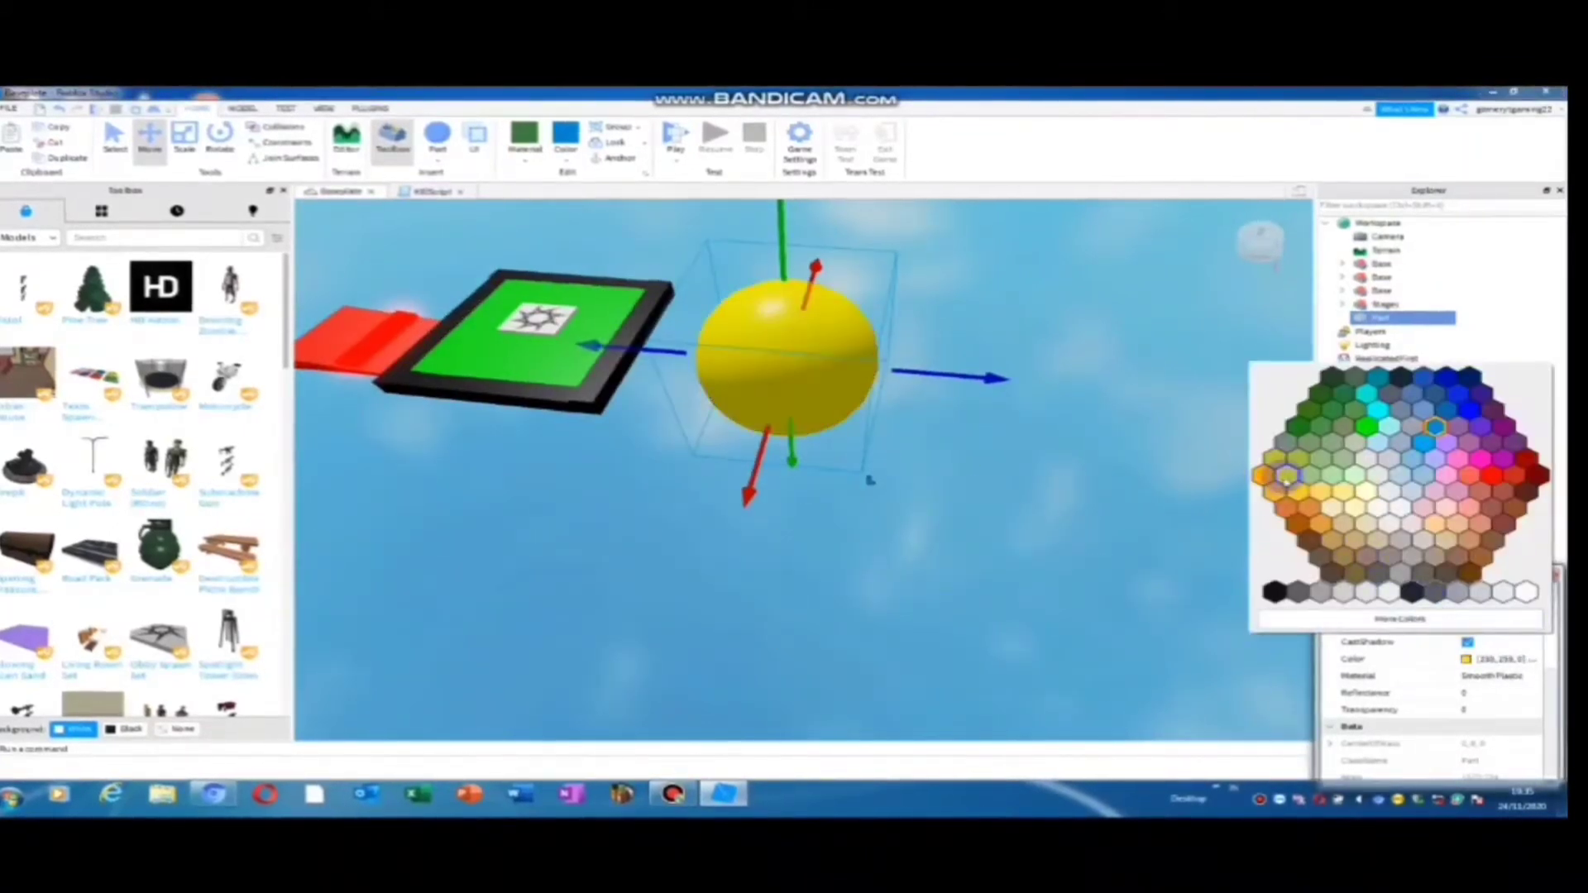
{"action": "left_click", "coordinate": [1283, 477]}
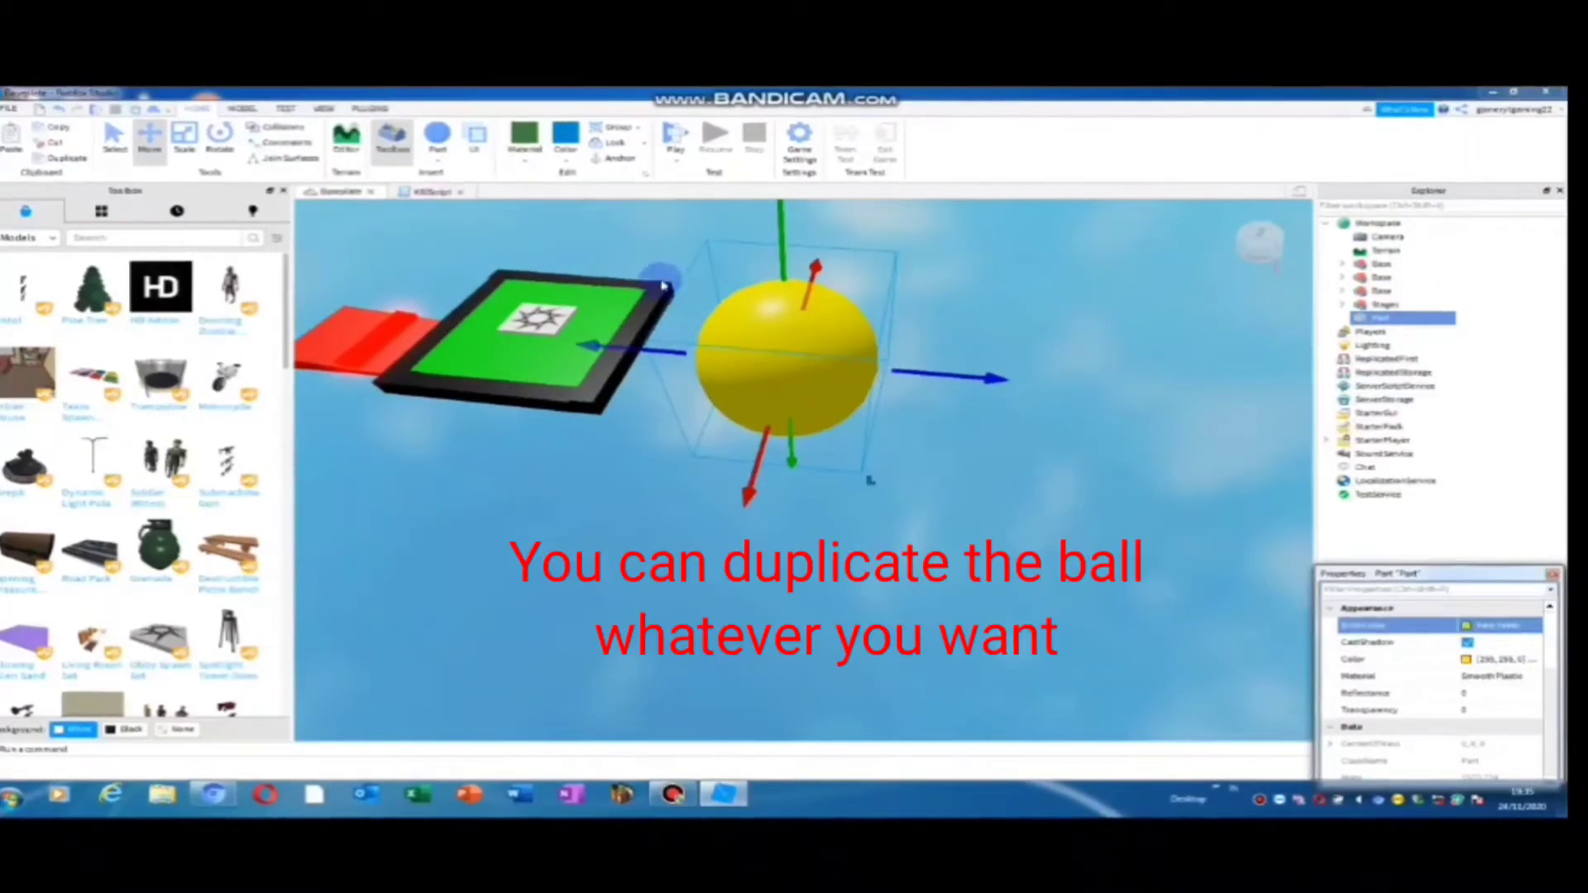
Step: Duplicate the yellow ball, place the copy farther along the row, and colour it Deep orange
{"action": "left_click", "coordinate": [81, 159]}
{"action": "left_click_drag", "start_coordinate": [909, 373], "coordinate": [1130, 470]}
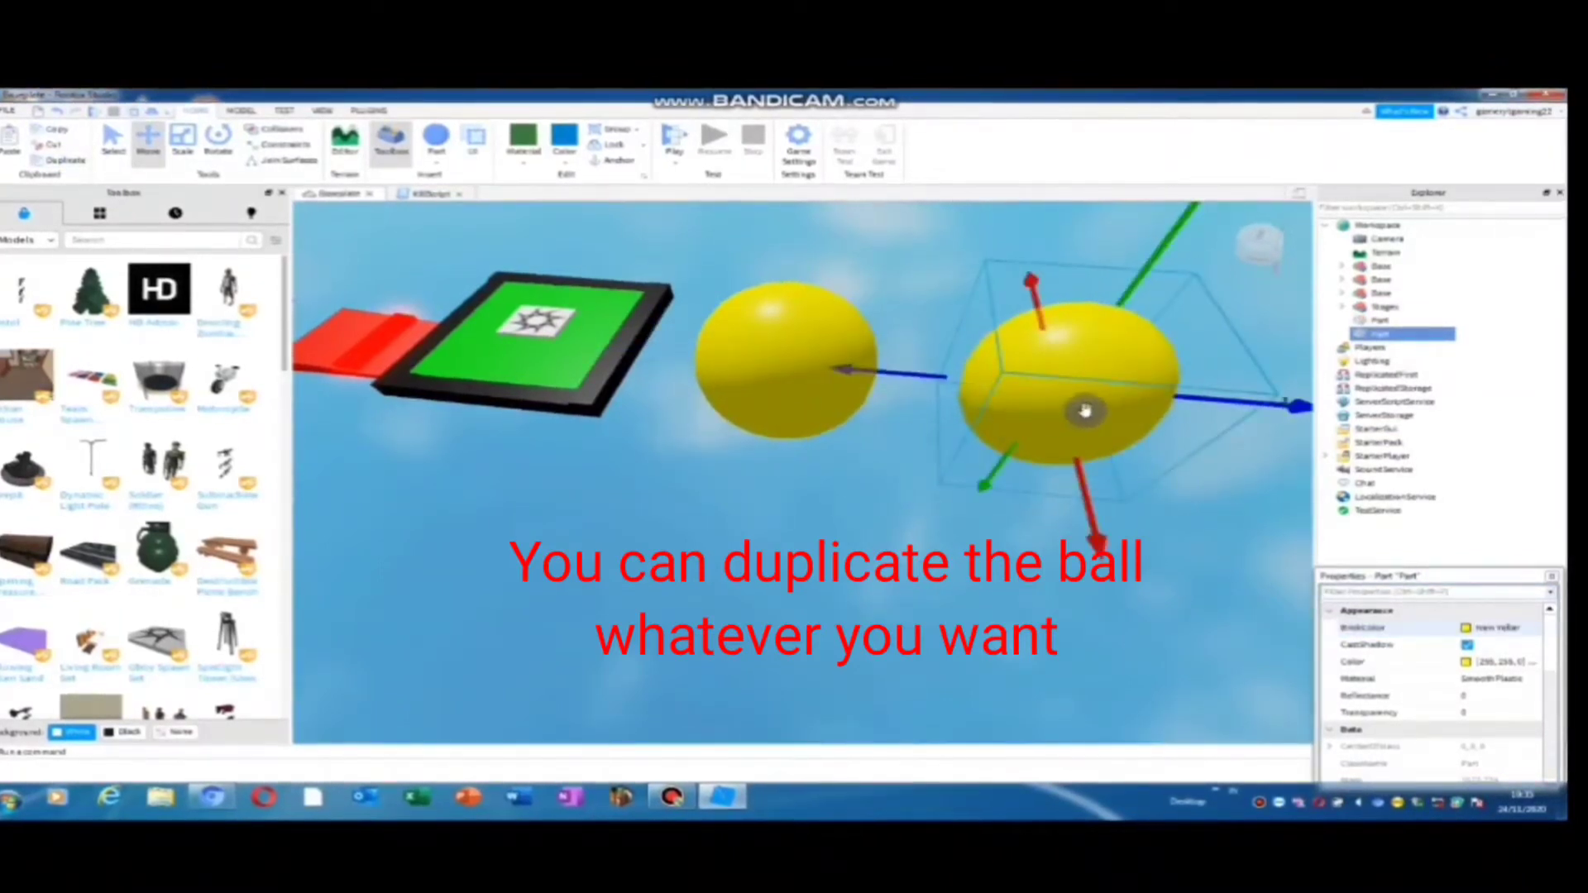
{"action": "left_click_drag", "start_coordinate": [1196, 399], "coordinate": [1202, 400]}
{"action": "right_click_drag", "start_coordinate": [1108, 364], "coordinate": [1098, 410]}
{"action": "left_click", "coordinate": [1465, 631]}
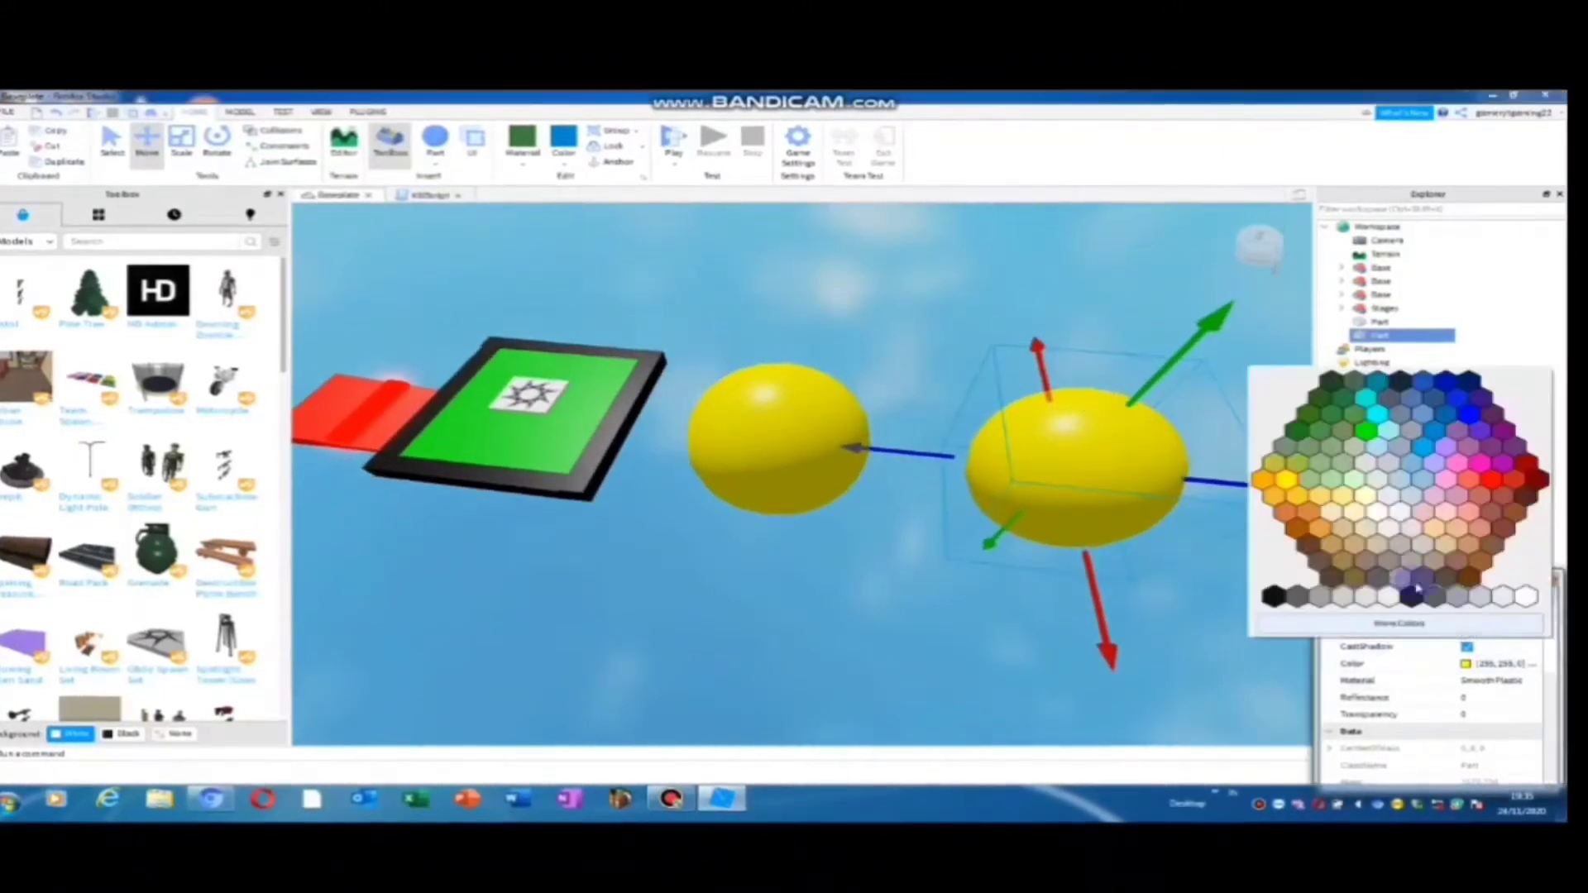
{"action": "left_click", "coordinate": [1275, 490]}
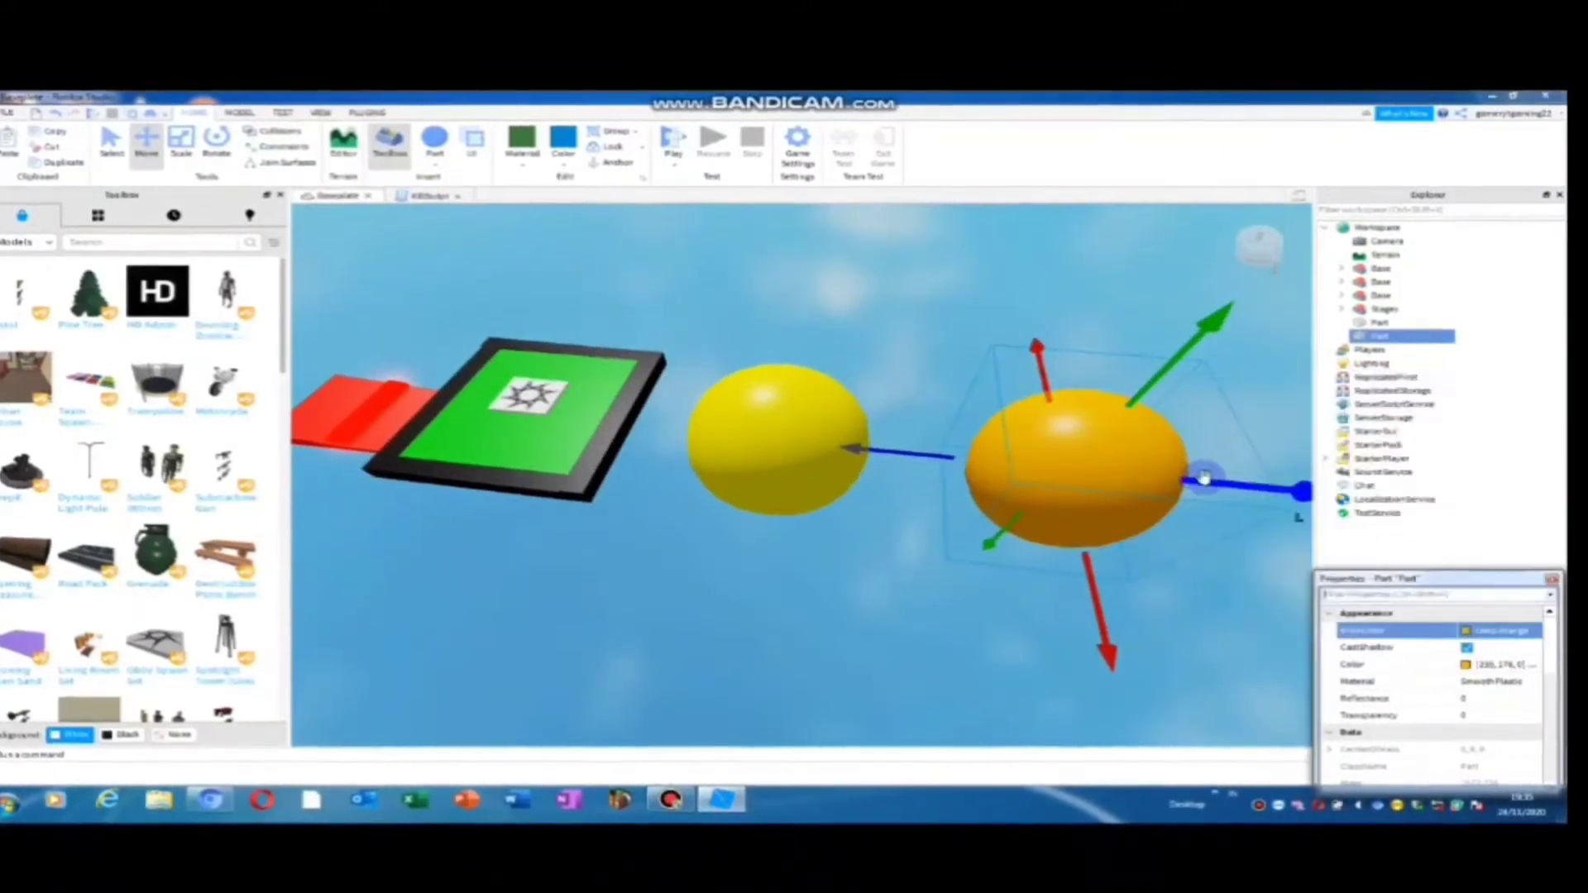
Step: Duplicate the orange ball, space the copy farther along the row, and colour it Carnation pink
{"action": "left_click", "coordinate": [61, 161]}
{"action": "key", "text": "f"}
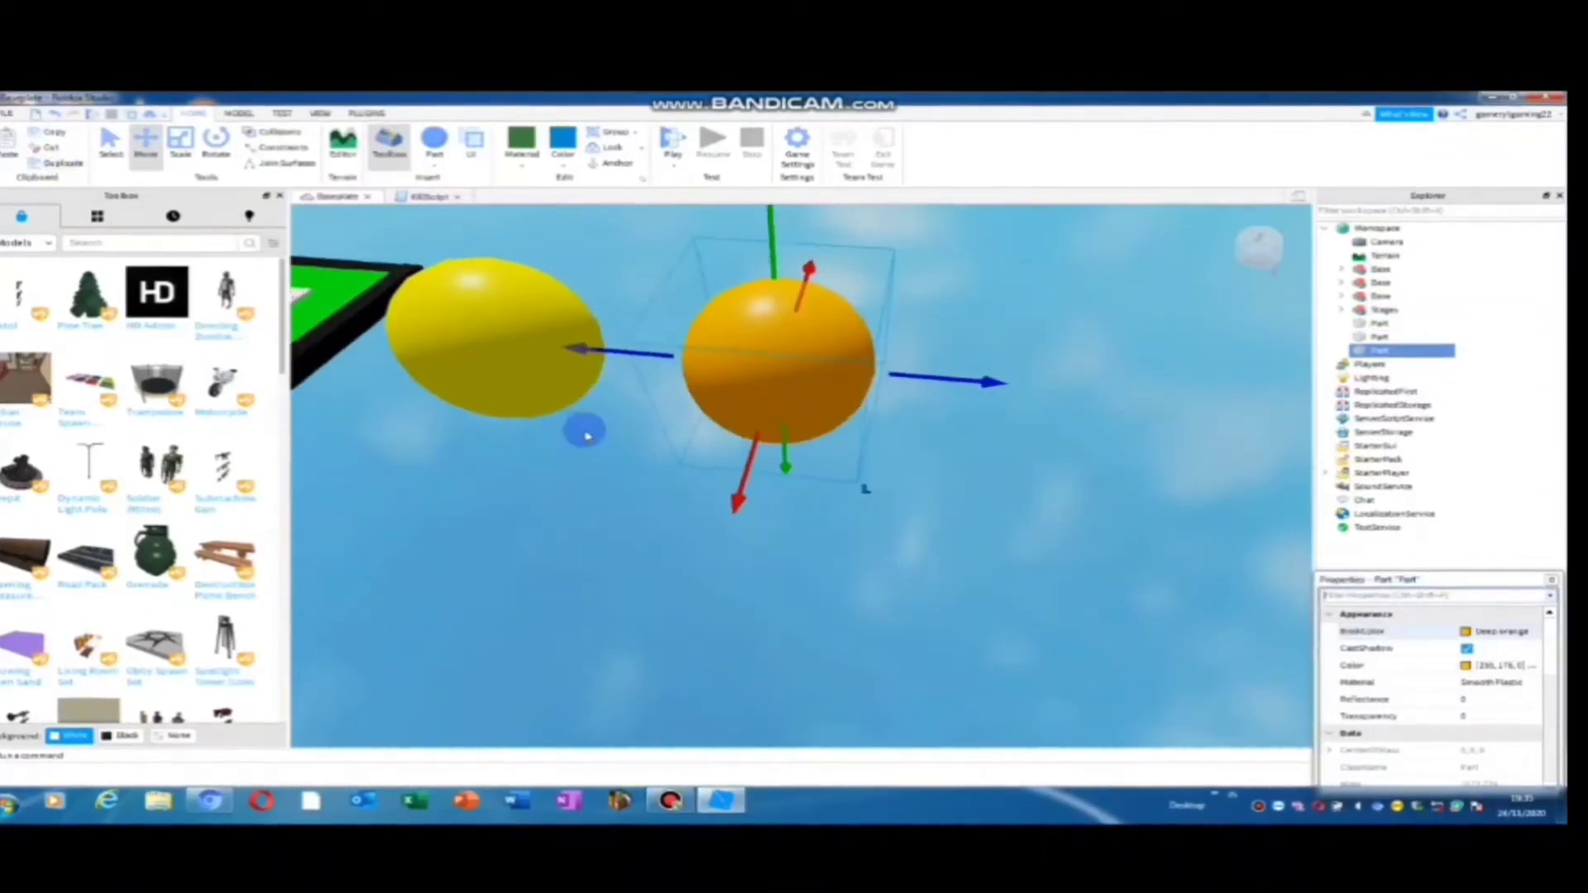
{"action": "left_click_drag", "start_coordinate": [913, 379], "coordinate": [1219, 509]}
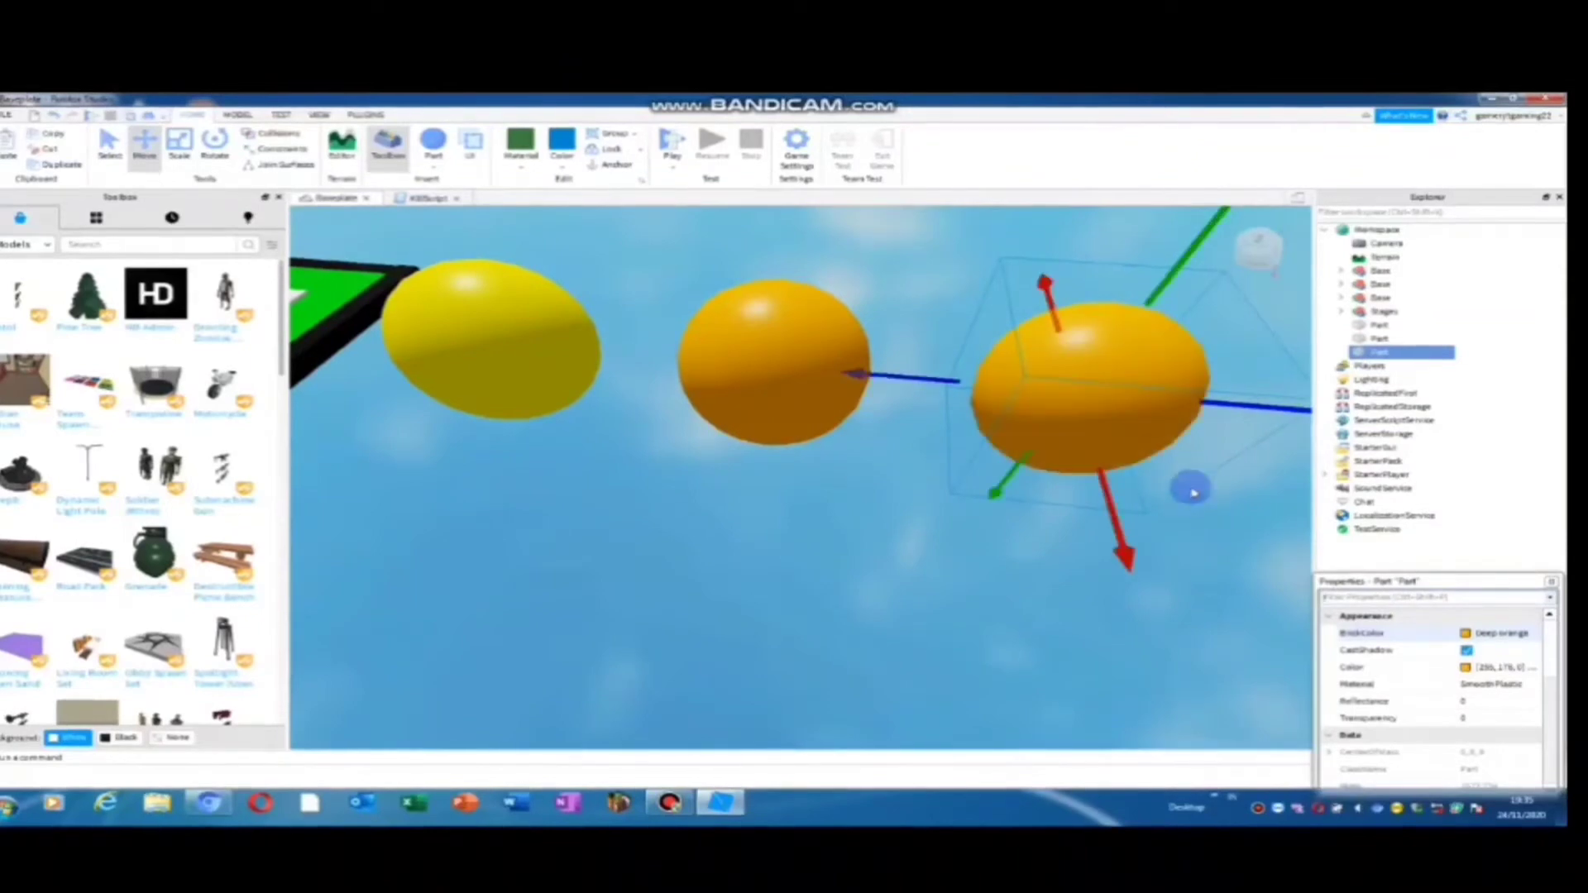
{"action": "left_click", "coordinate": [1462, 634]}
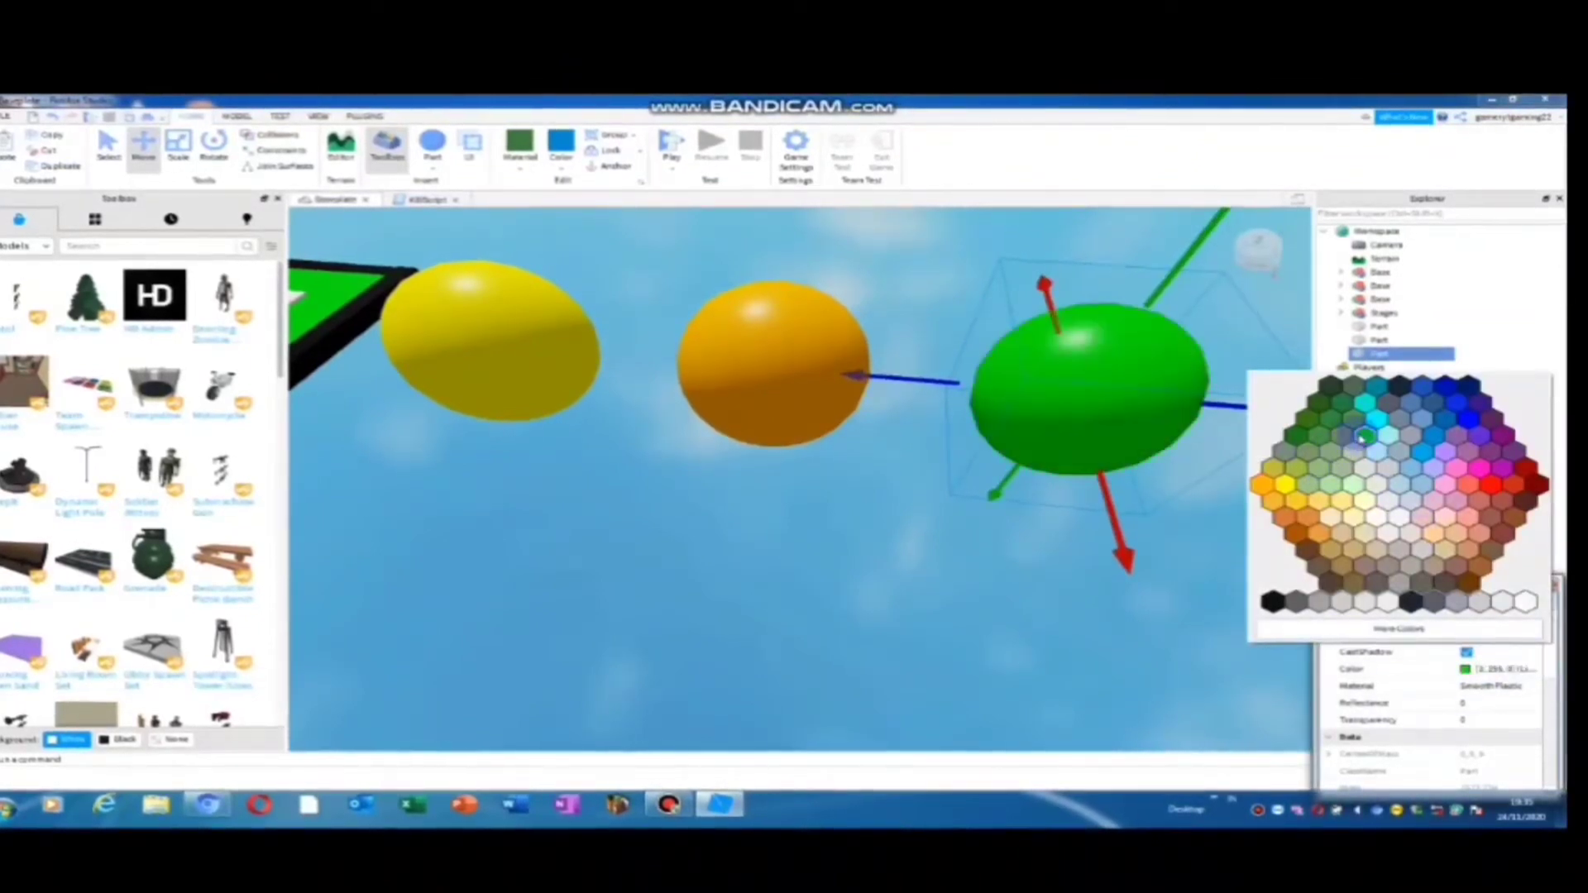
{"action": "left_click", "coordinate": [1446, 482]}
Step: Duplicate the pink ball, space the copy farther along the row, and colour it Magenta
{"action": "middle_click_drag", "start_coordinate": [933, 321], "coordinate": [861, 309]}
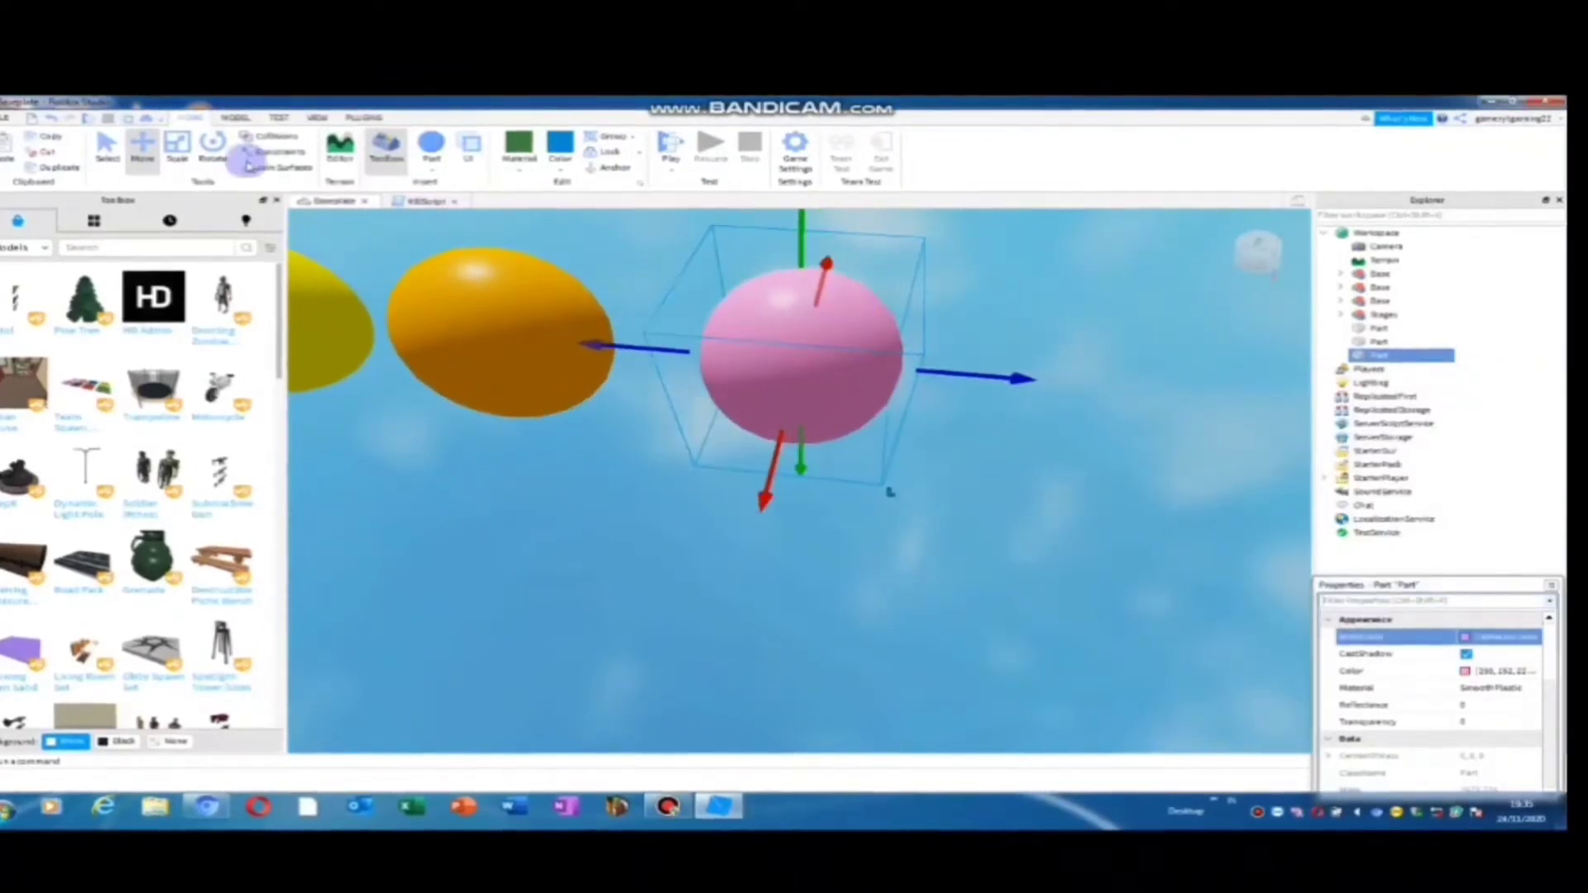
{"action": "left_click", "coordinate": [74, 168]}
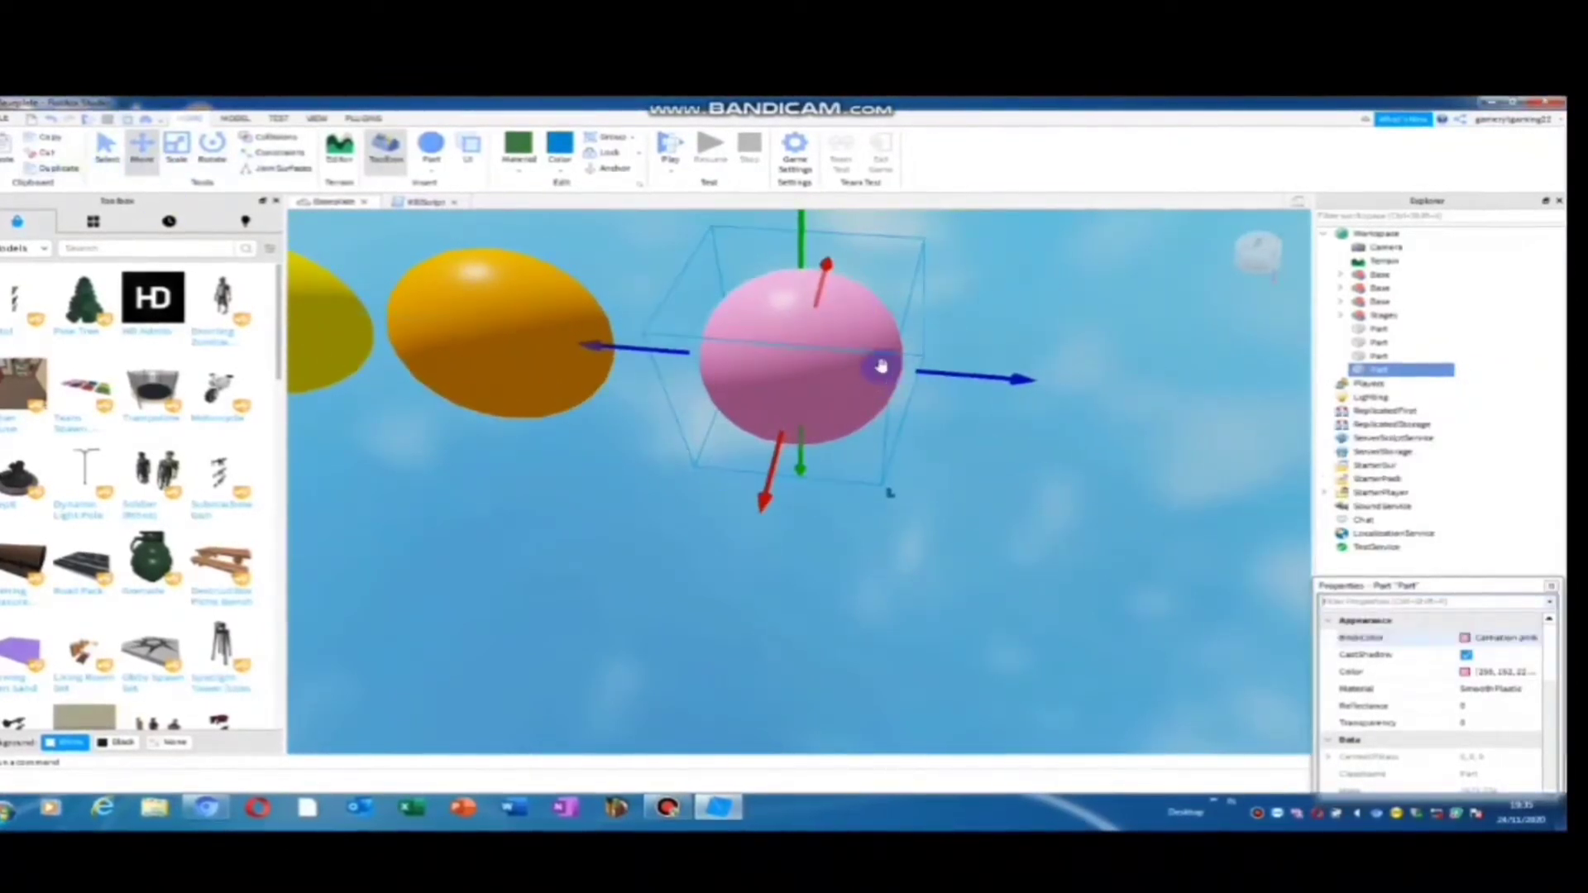
{"action": "left_click_drag", "start_coordinate": [924, 374], "coordinate": [1264, 488]}
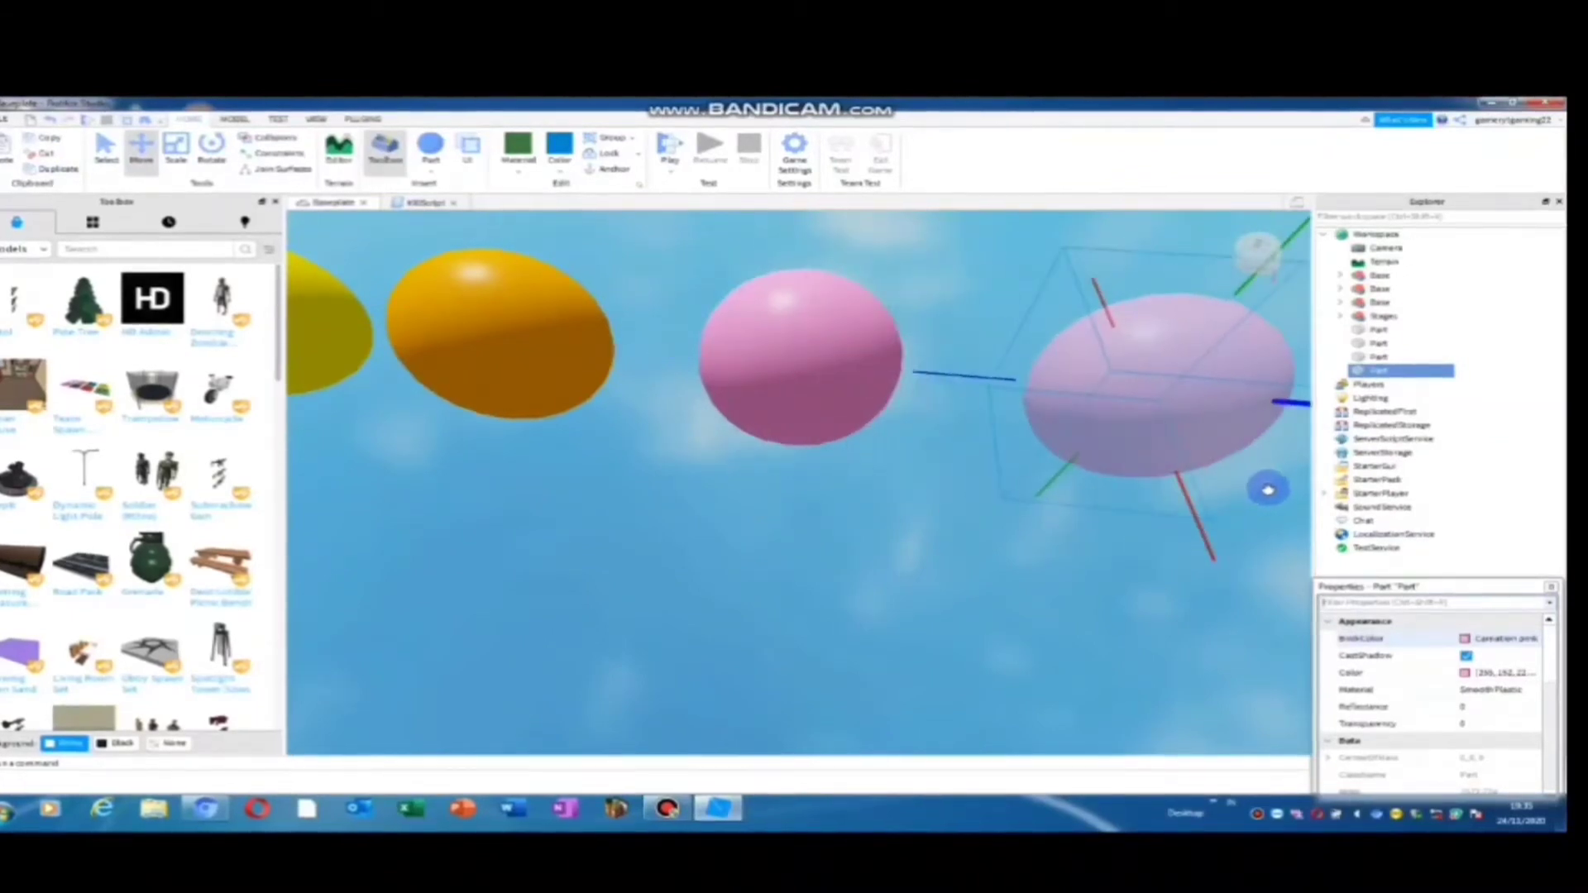
{"action": "middle_click_drag", "start_coordinate": [947, 362], "coordinate": [874, 344]}
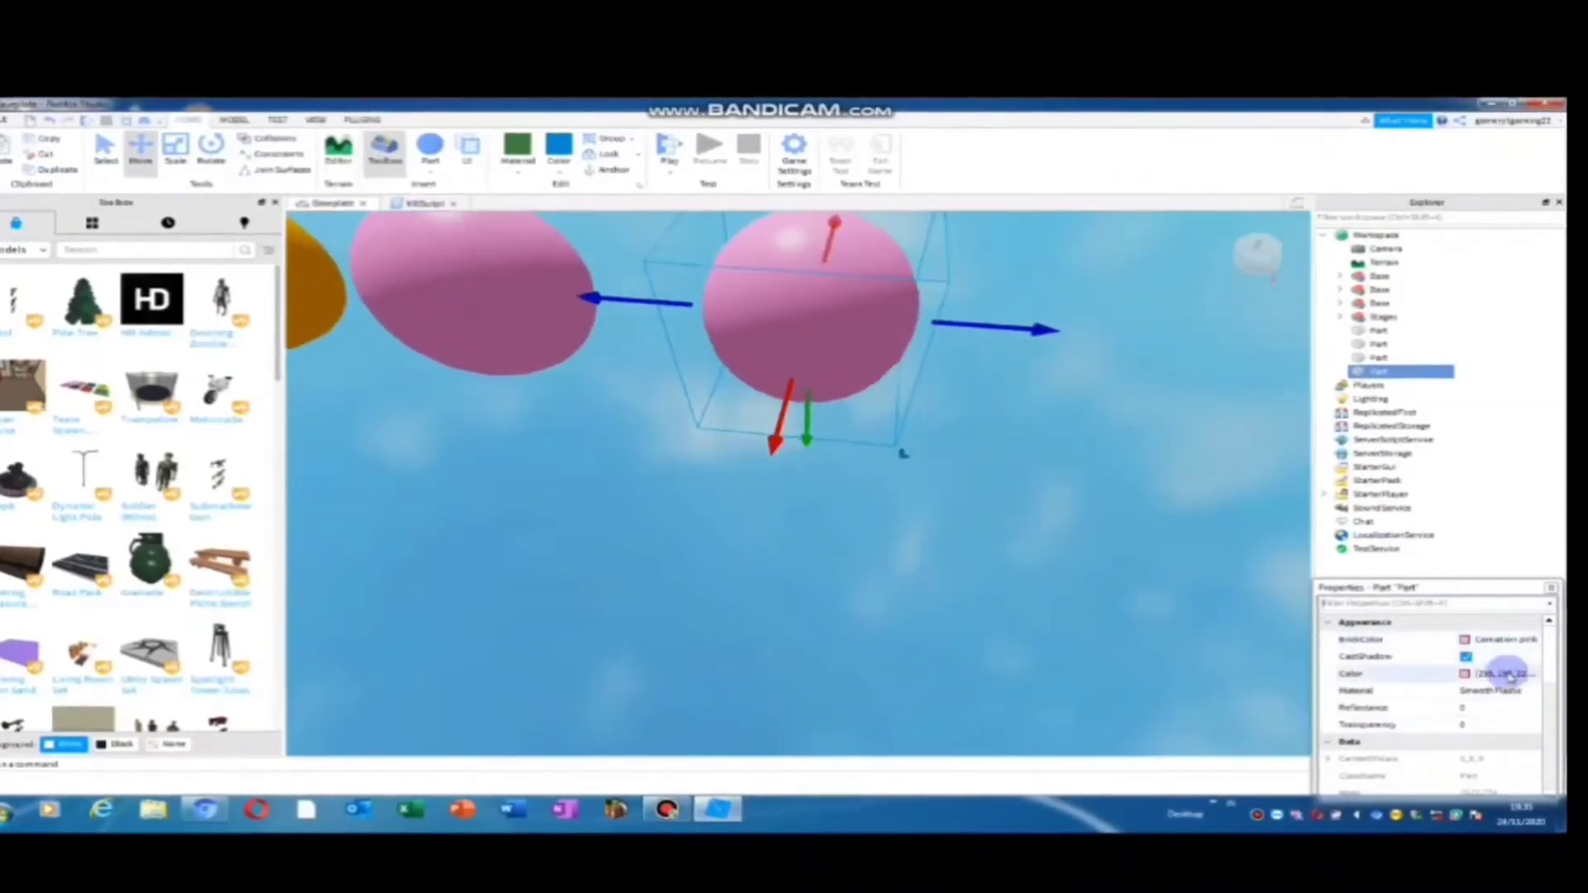
{"action": "left_click", "coordinate": [1508, 675]}
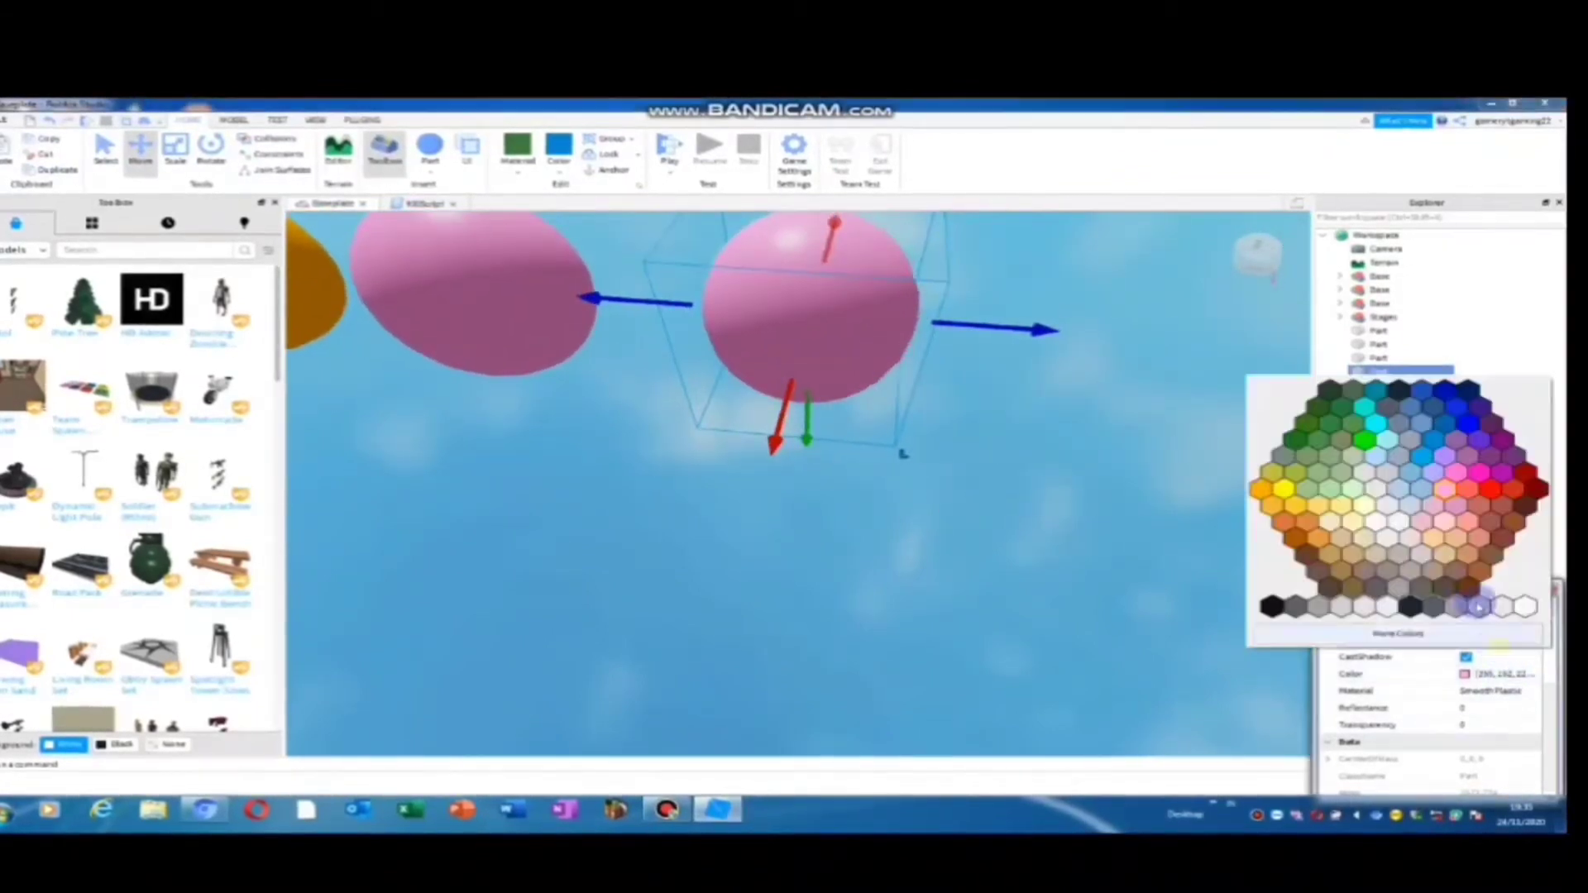
{"action": "left_click", "coordinate": [1500, 474]}
Step: Duplicate the magenta ball, space the copy at the far end of the row, and colour it red
{"action": "key", "text": "ctrl+d"}
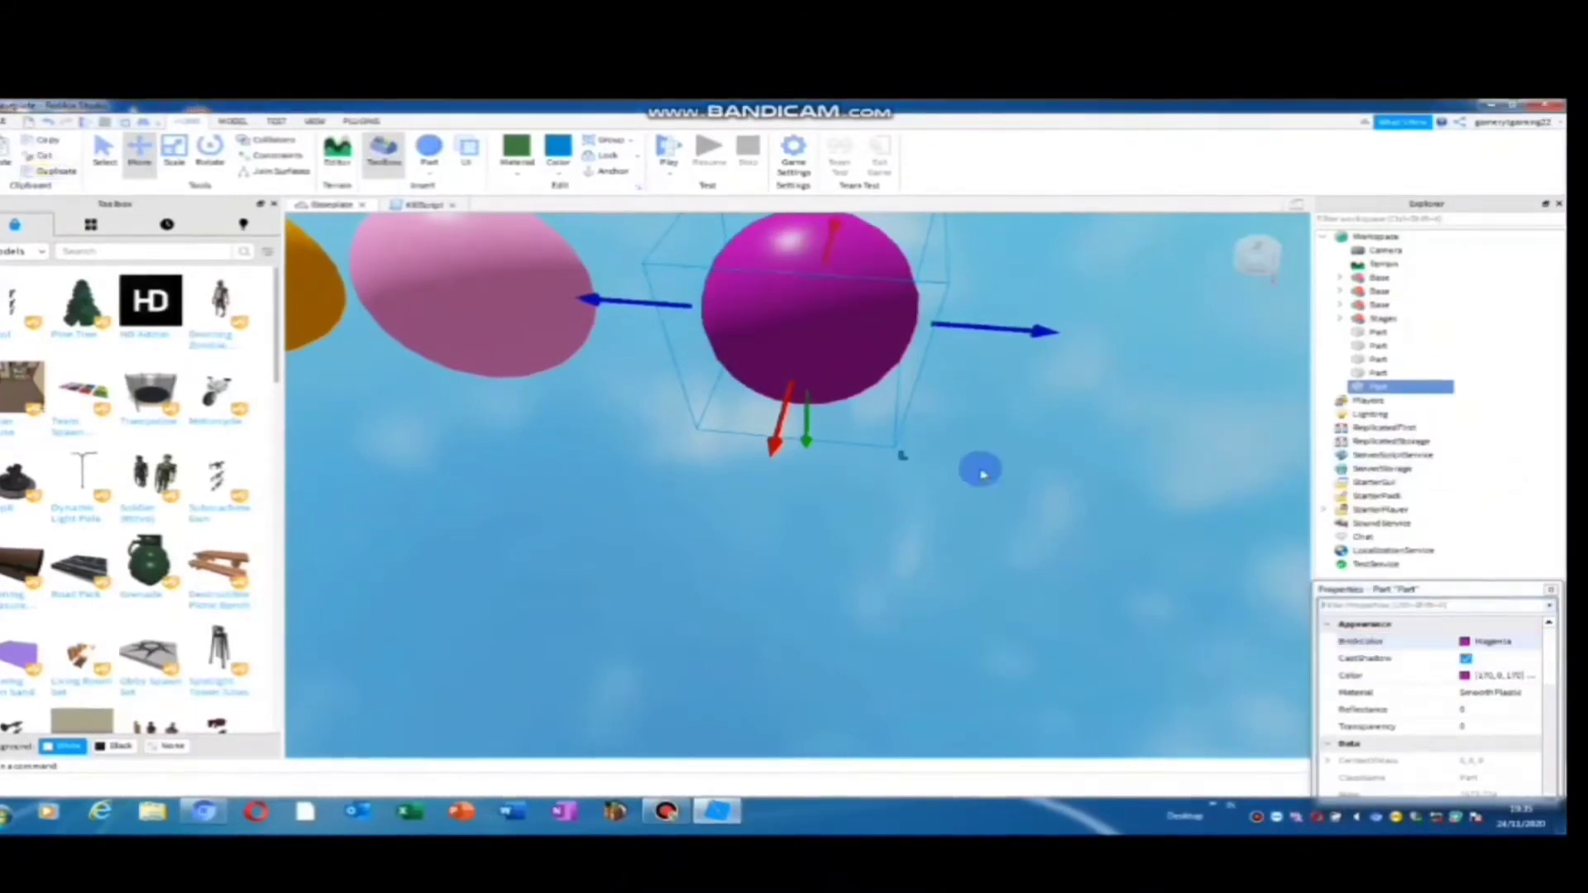
{"action": "left_click_drag", "start_coordinate": [973, 323], "coordinate": [1329, 480]}
{"action": "middle_click_drag", "start_coordinate": [1224, 459], "coordinate": [1163, 452]}
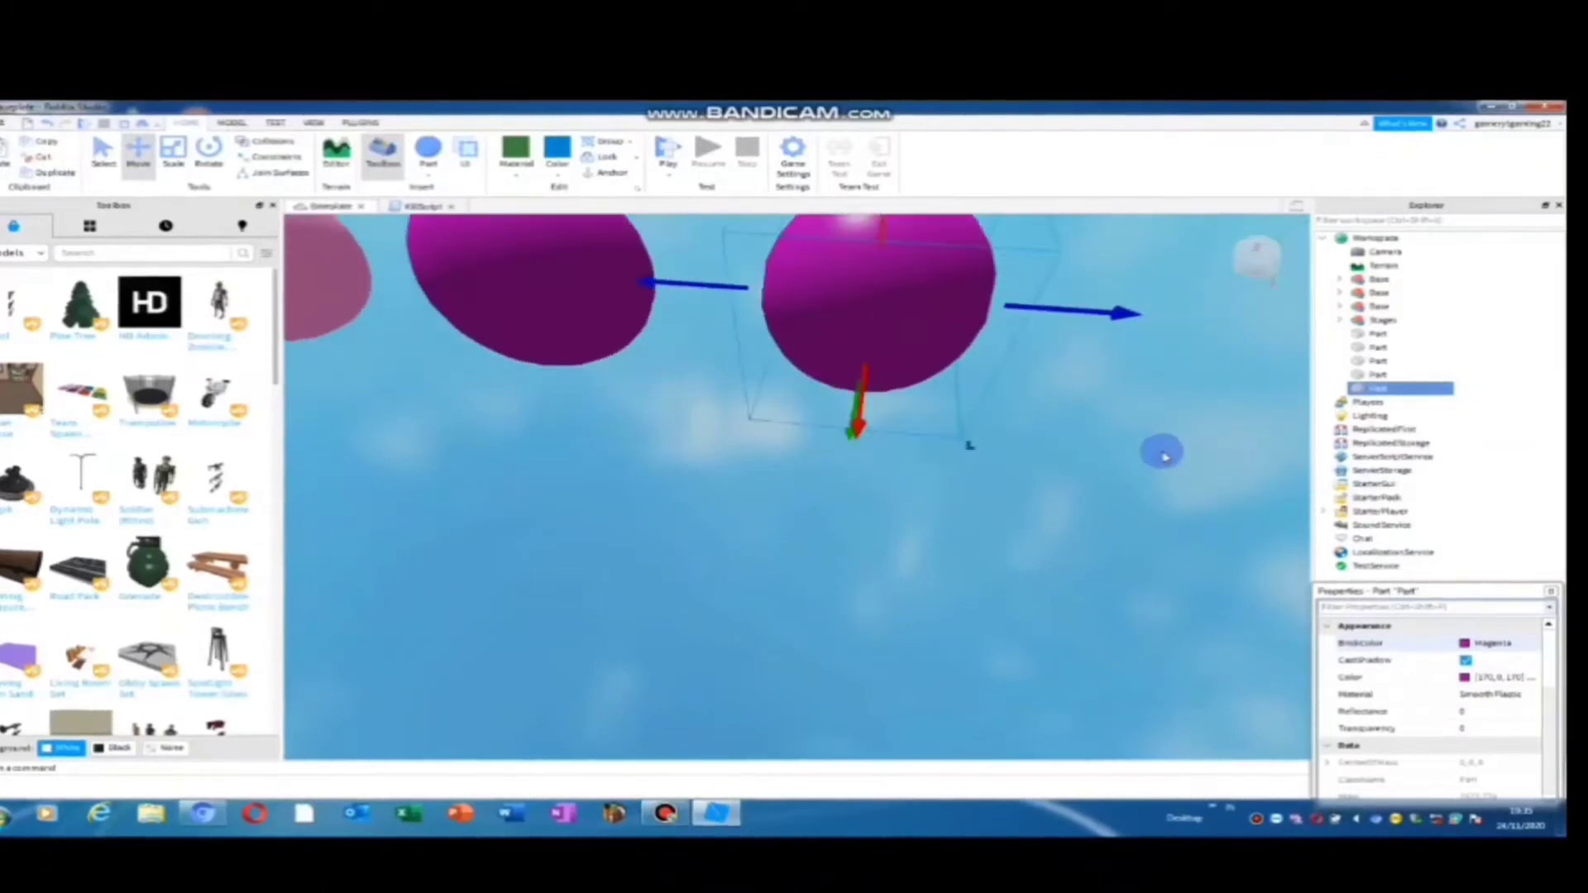
{"action": "left_click_drag", "start_coordinate": [1062, 312], "coordinate": [1082, 320]}
{"action": "middle_click_drag", "start_coordinate": [1082, 321], "coordinate": [1100, 380]}
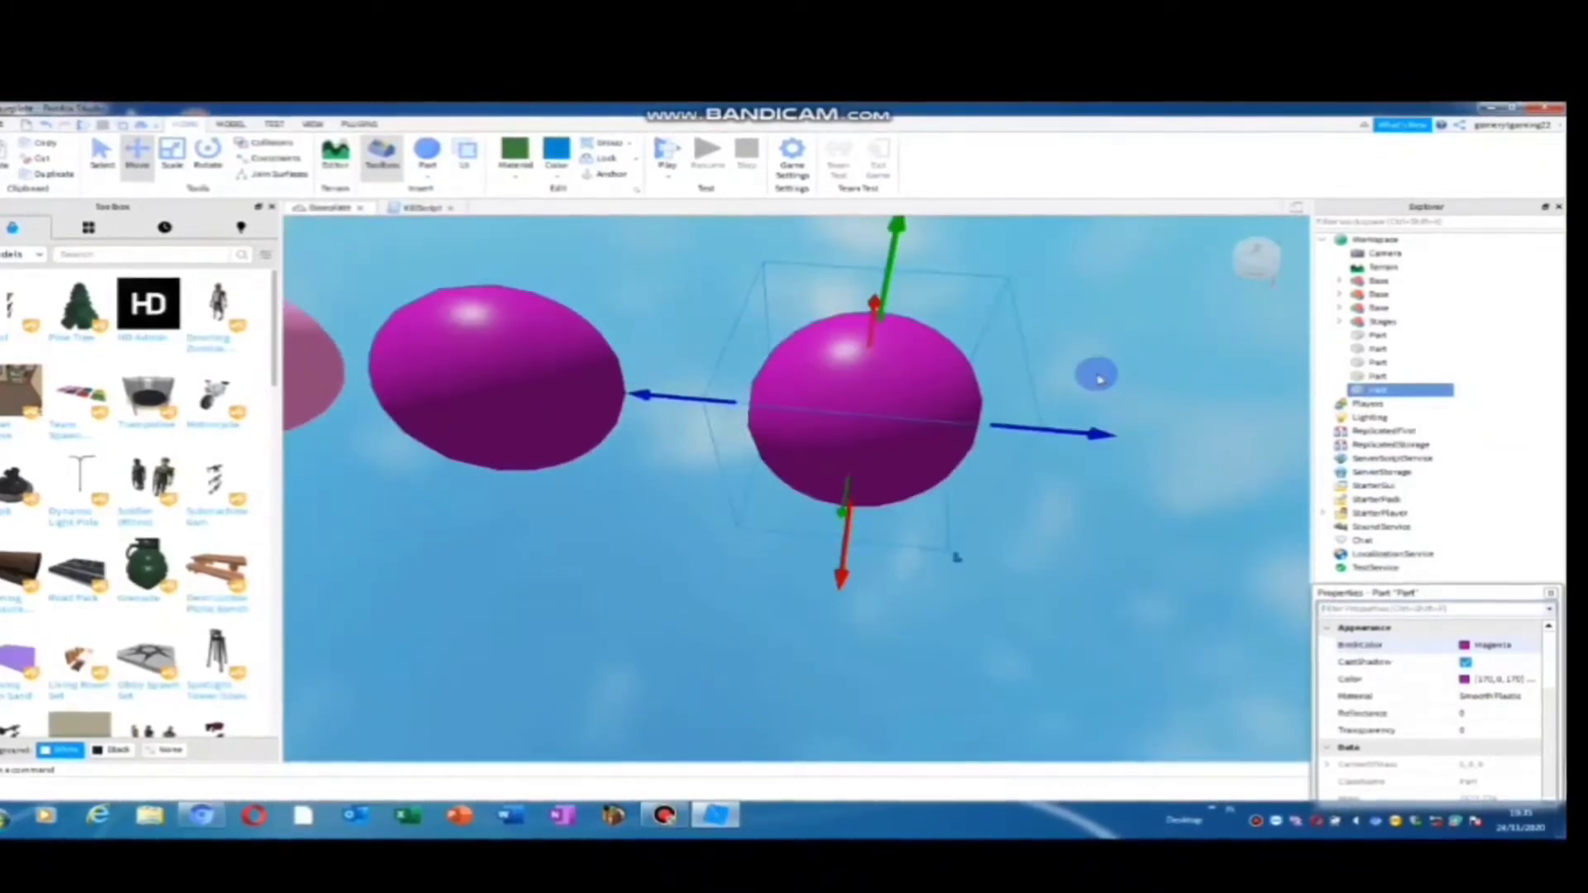
{"action": "left_click", "coordinate": [1488, 646]}
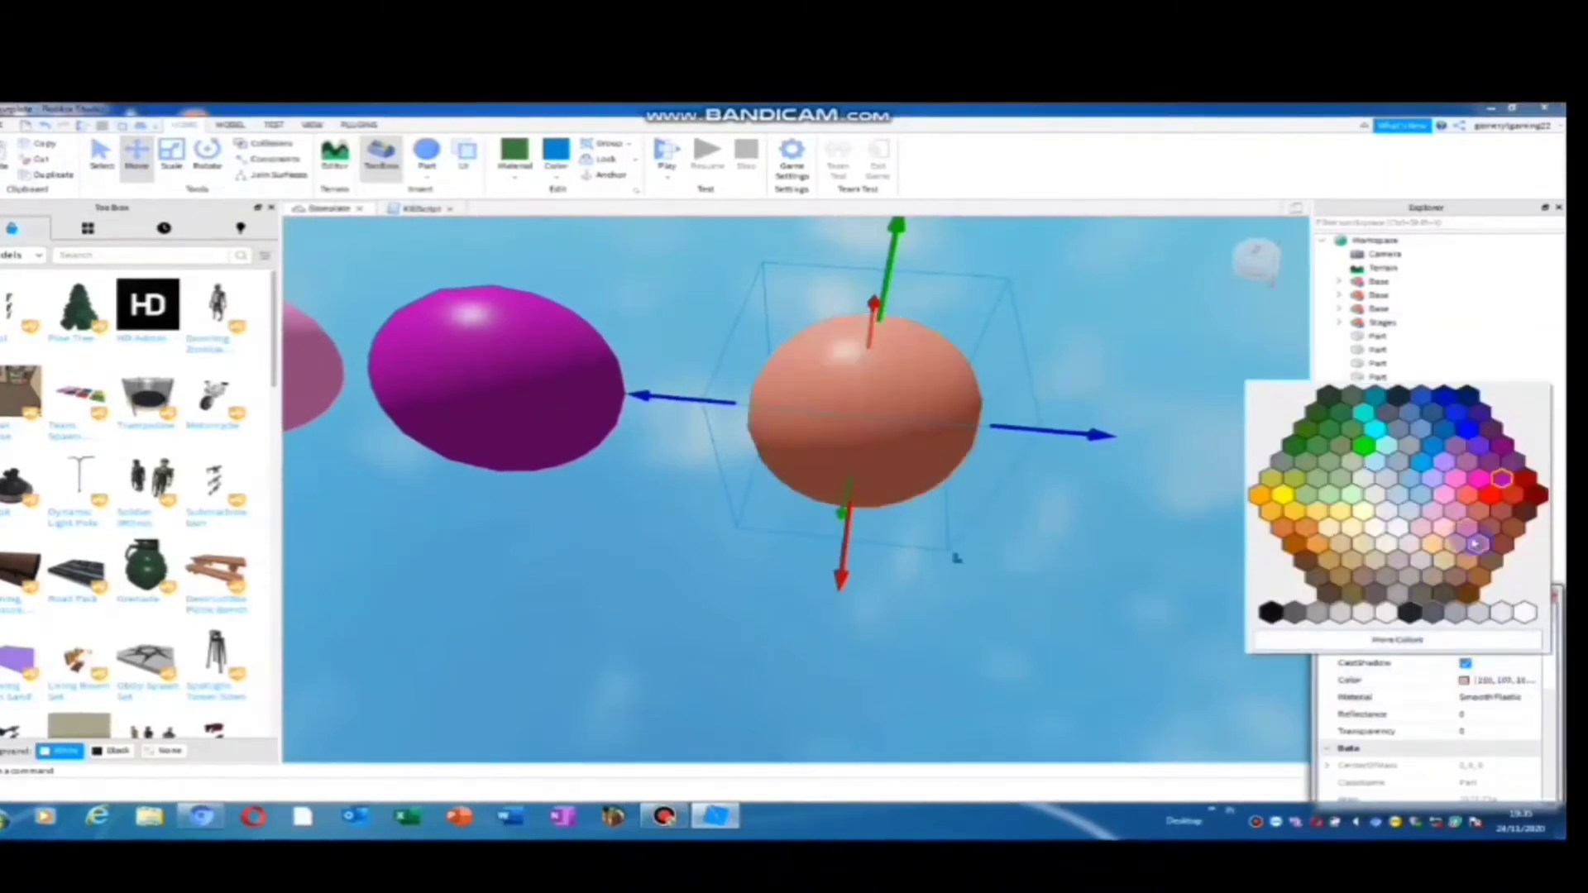
{"action": "left_click", "coordinate": [1487, 494]}
Step: Select all five coloured balls in the row and rename them Balls
{"action": "scroll", "coordinate": [1194, 486], "scroll_direction": "down", "scroll_amount": 8}
{"action": "left_click", "coordinate": [1187, 482]}
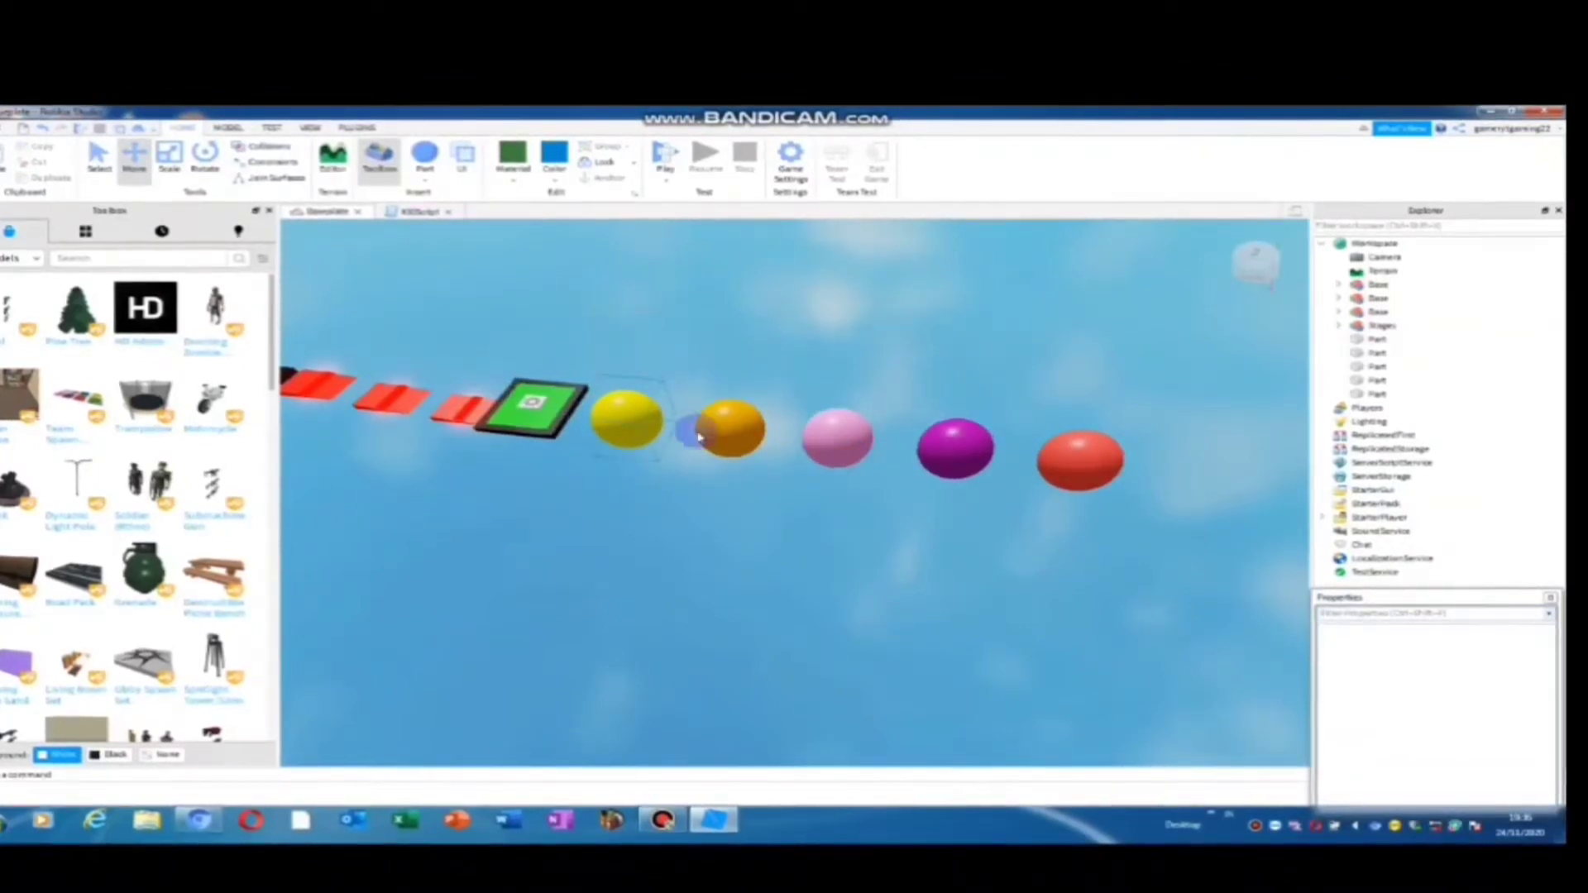
{"action": "left_click_drag", "start_coordinate": [699, 437], "coordinate": [828, 498]}
{"action": "left_click_drag", "start_coordinate": [1017, 570], "coordinate": [1109, 596]}
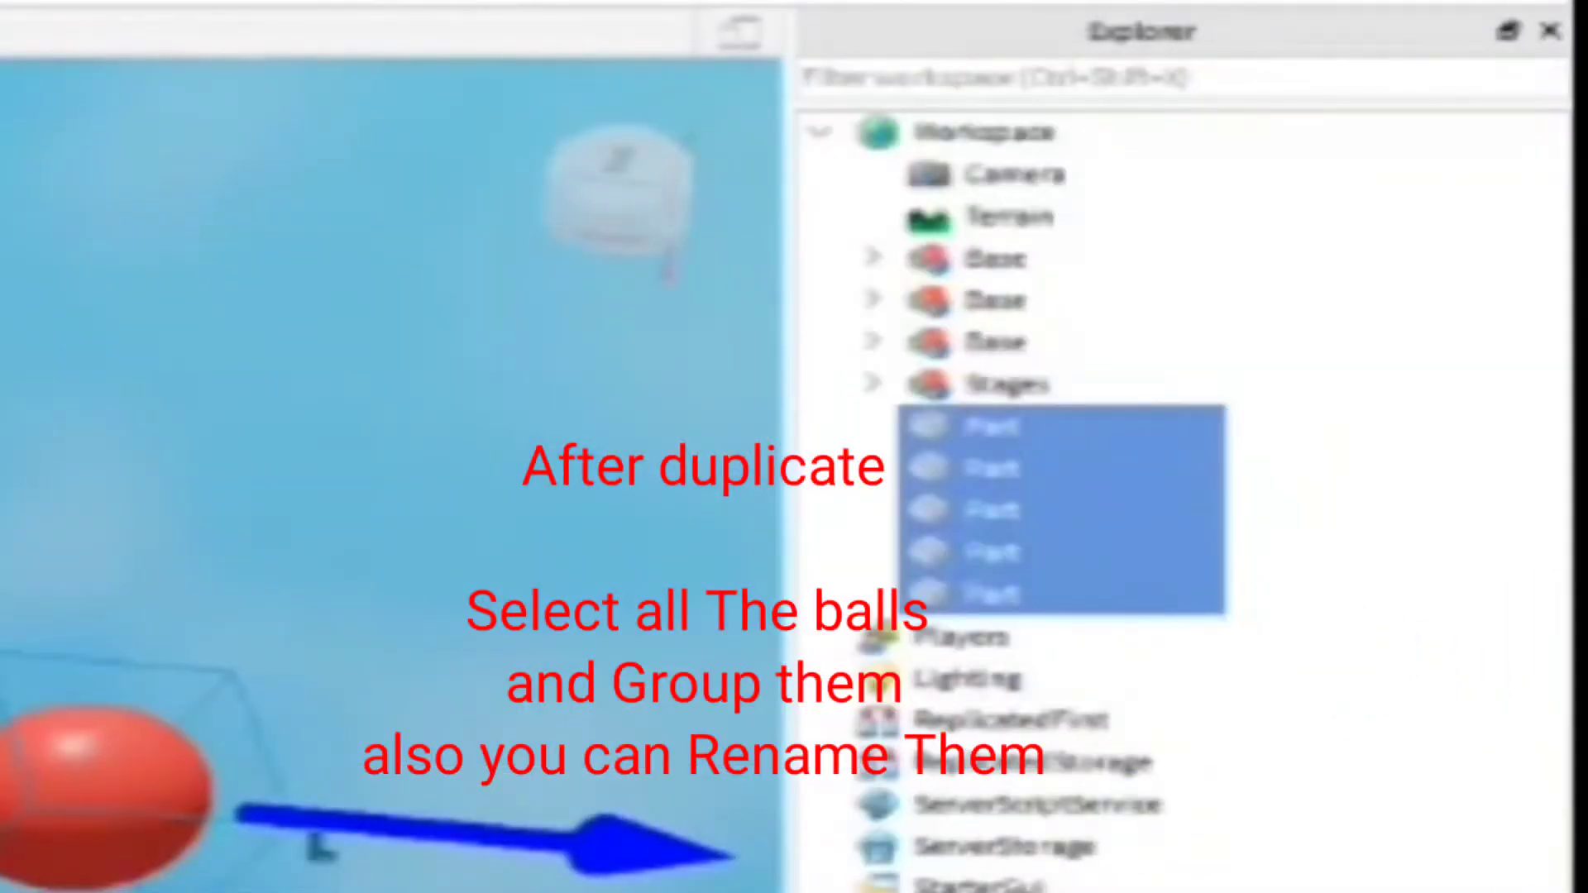
{"action": "scroll", "coordinate": [1297, 507], "scroll_direction": "down", "scroll_amount": 1}
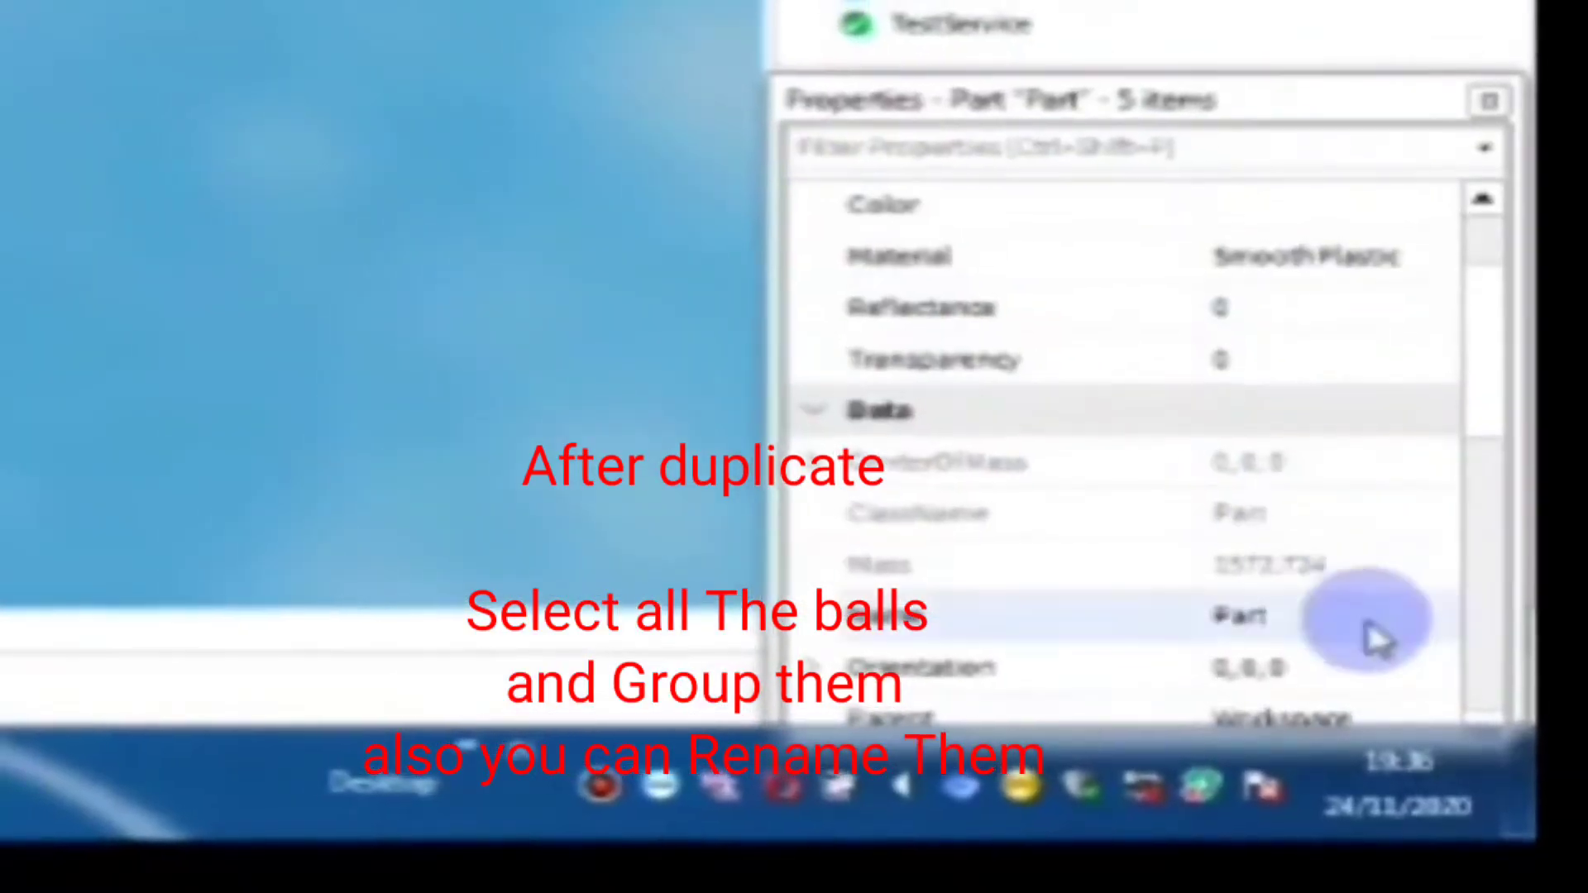
{"action": "left_click", "coordinate": [1369, 624]}
{"action": "key", "text": "BackSpace"}
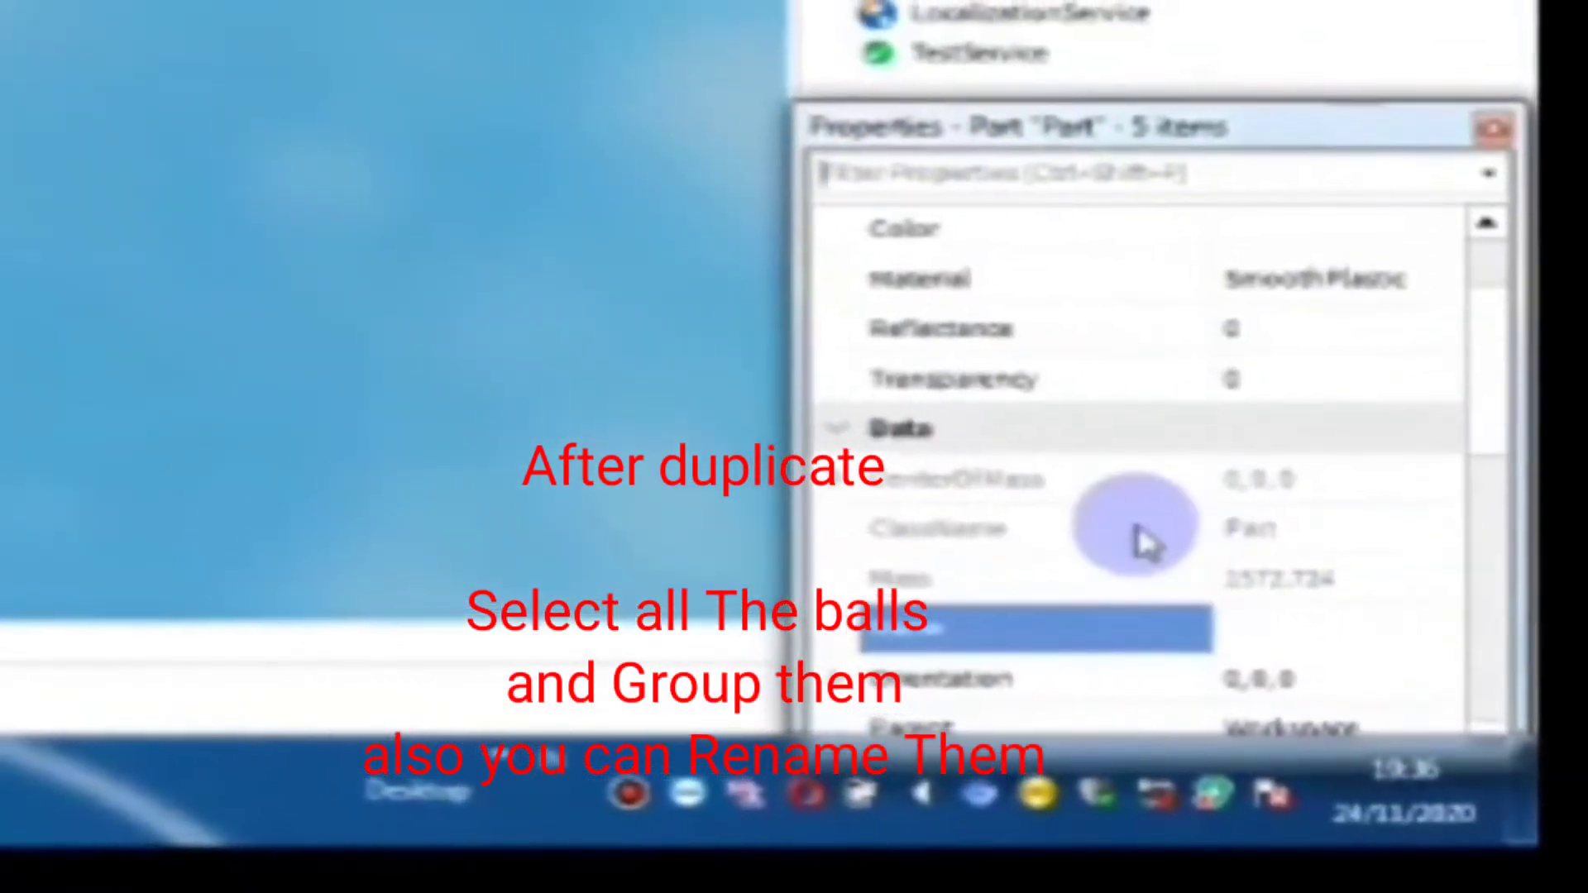
{"action": "type", "text": "Ba"}
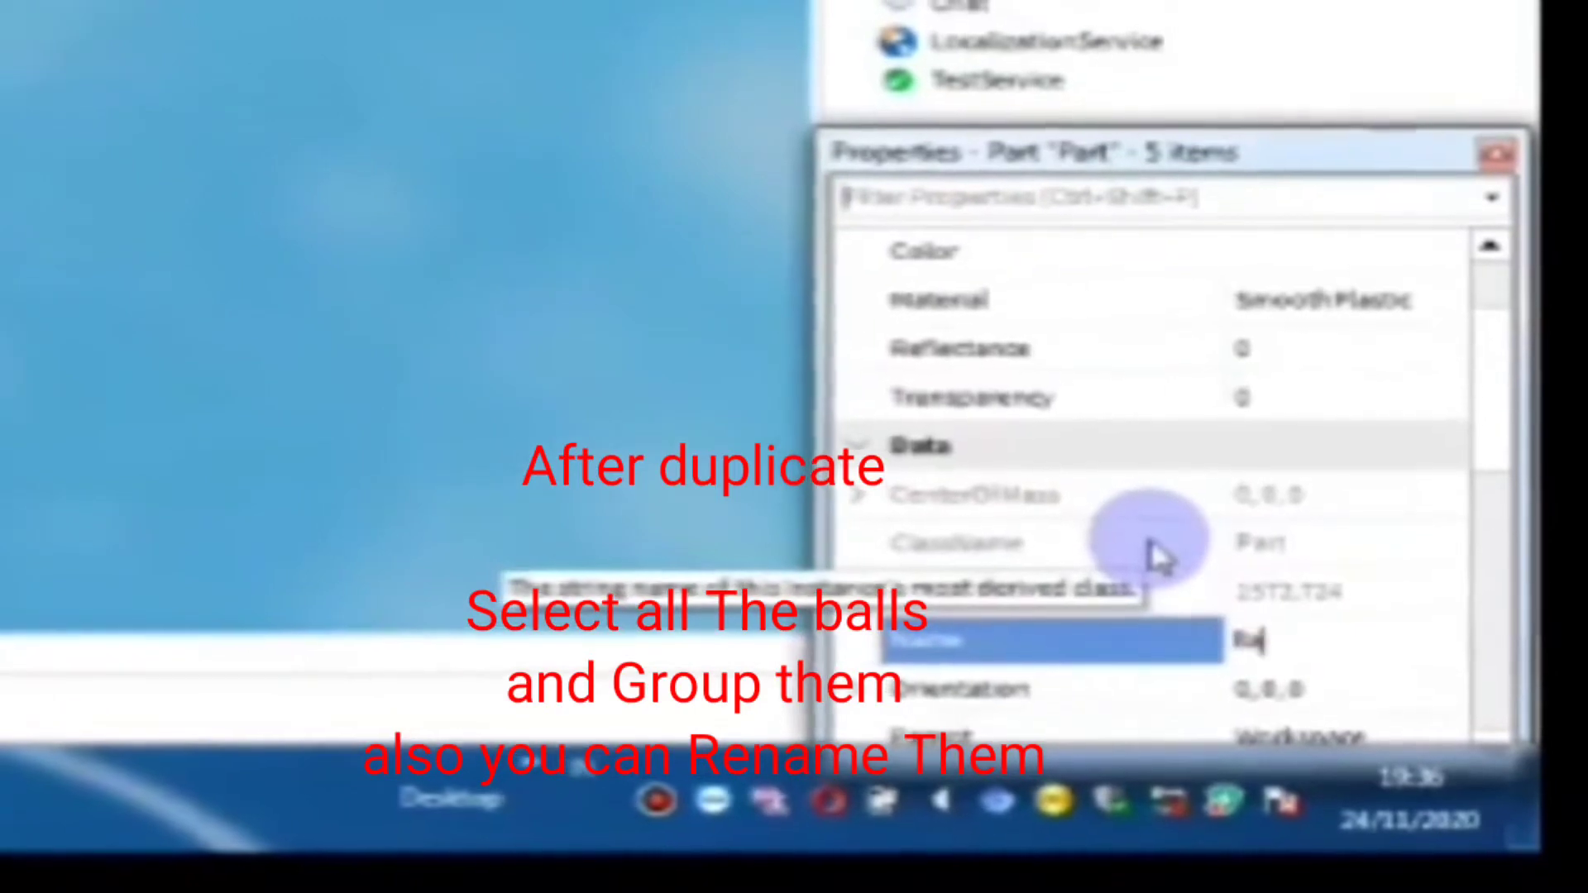
{"action": "type", "text": "lls"}
{"action": "key", "text": "Return"}
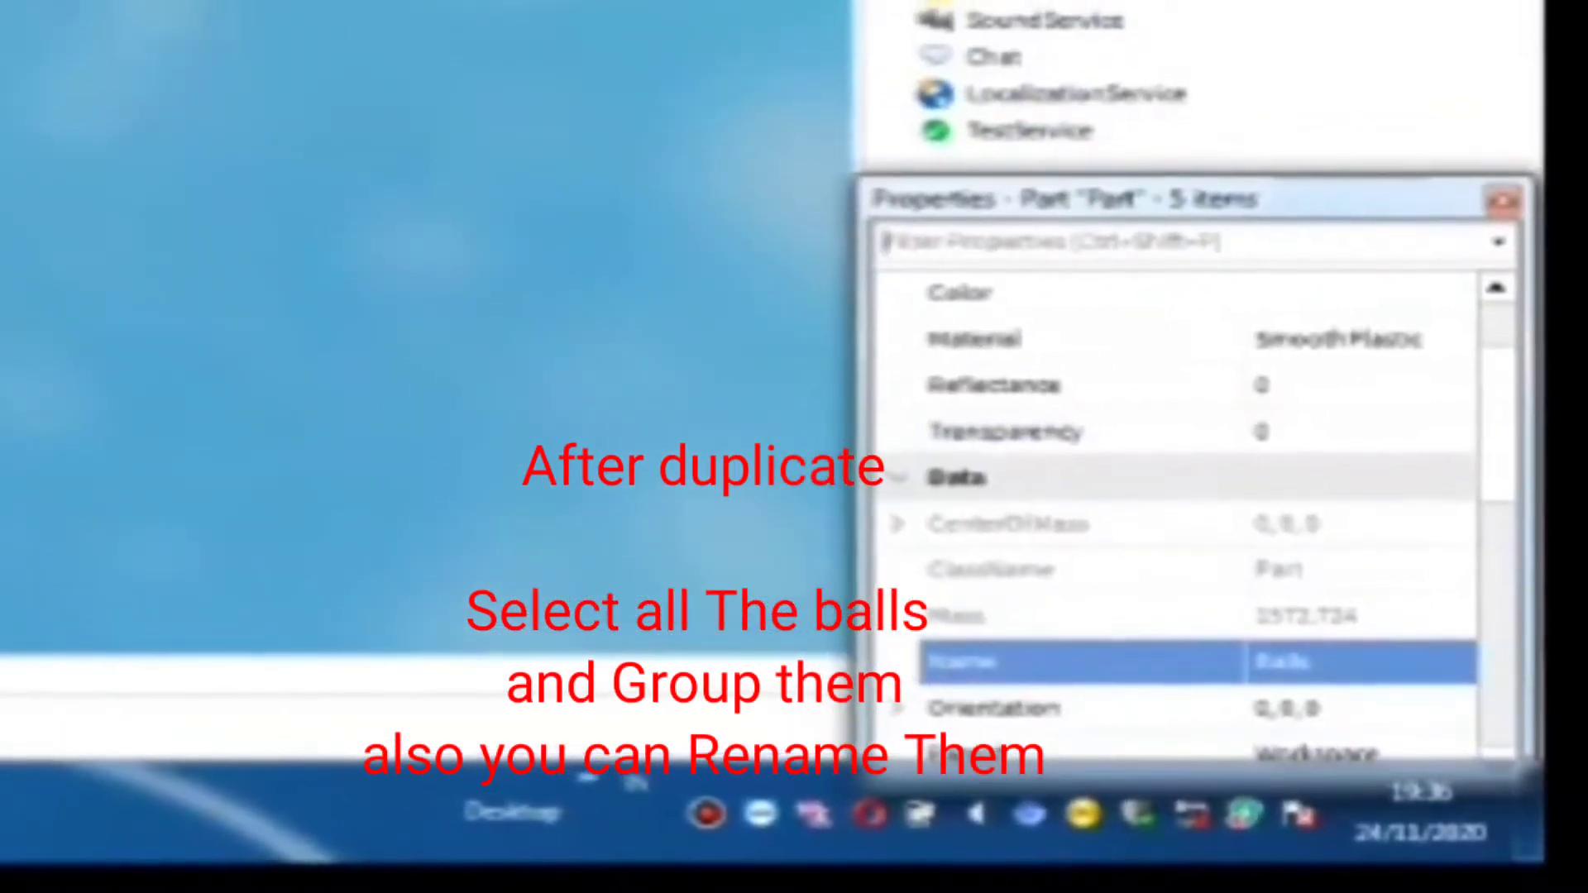
Step: Group the selected balls into a model and name the group Stages Balls
{"action": "right_click", "coordinate": [997, 2]}
{"action": "left_click", "coordinate": [1100, 2]}
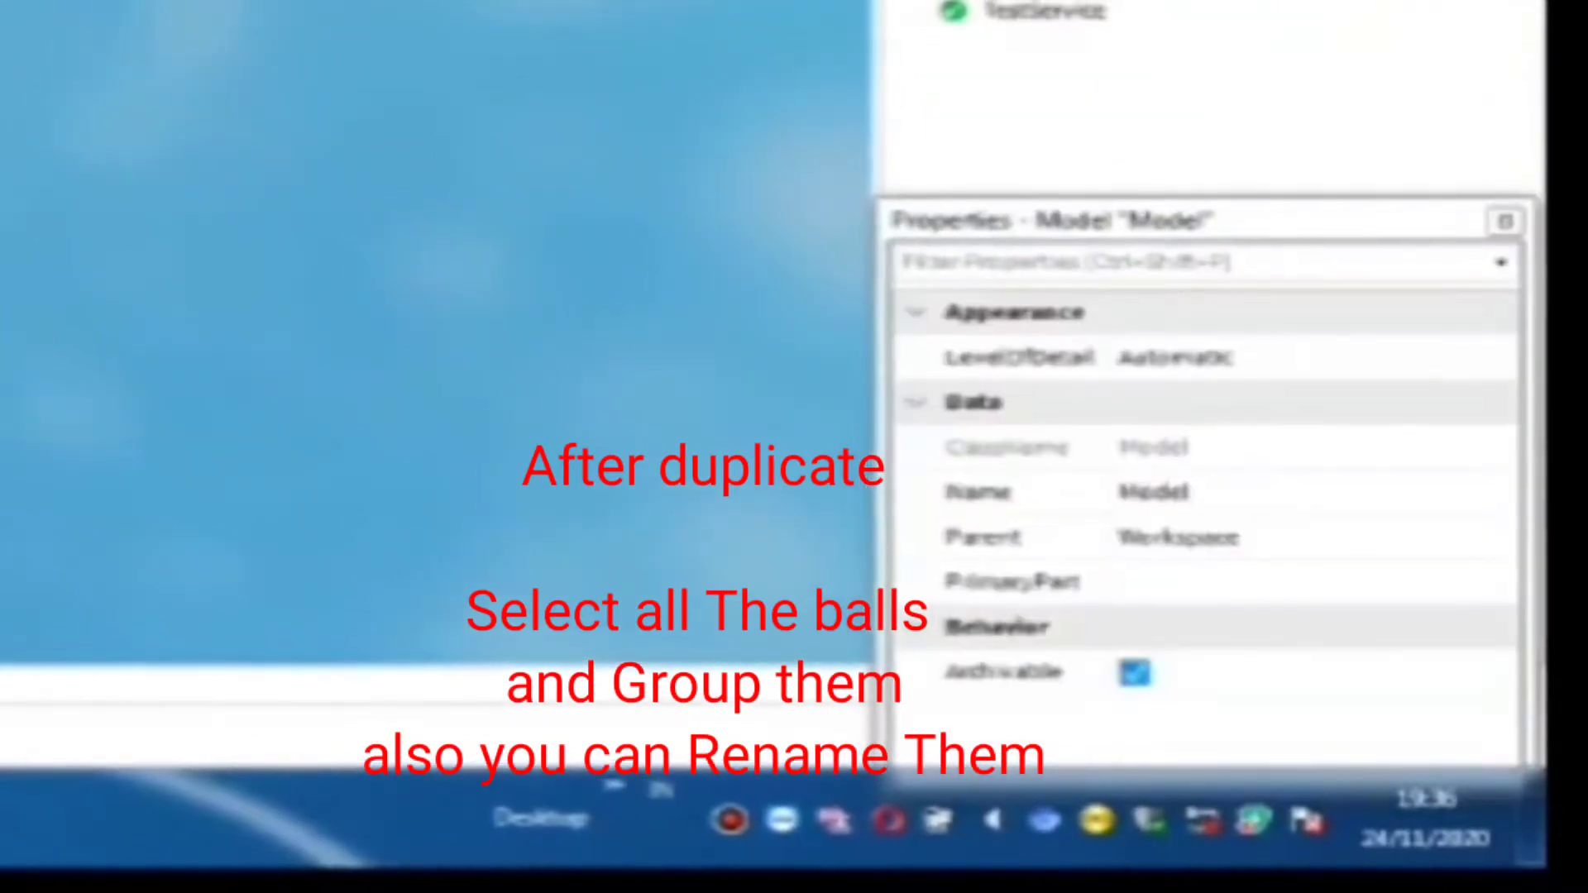
{"action": "left_click", "coordinate": [1338, 506]}
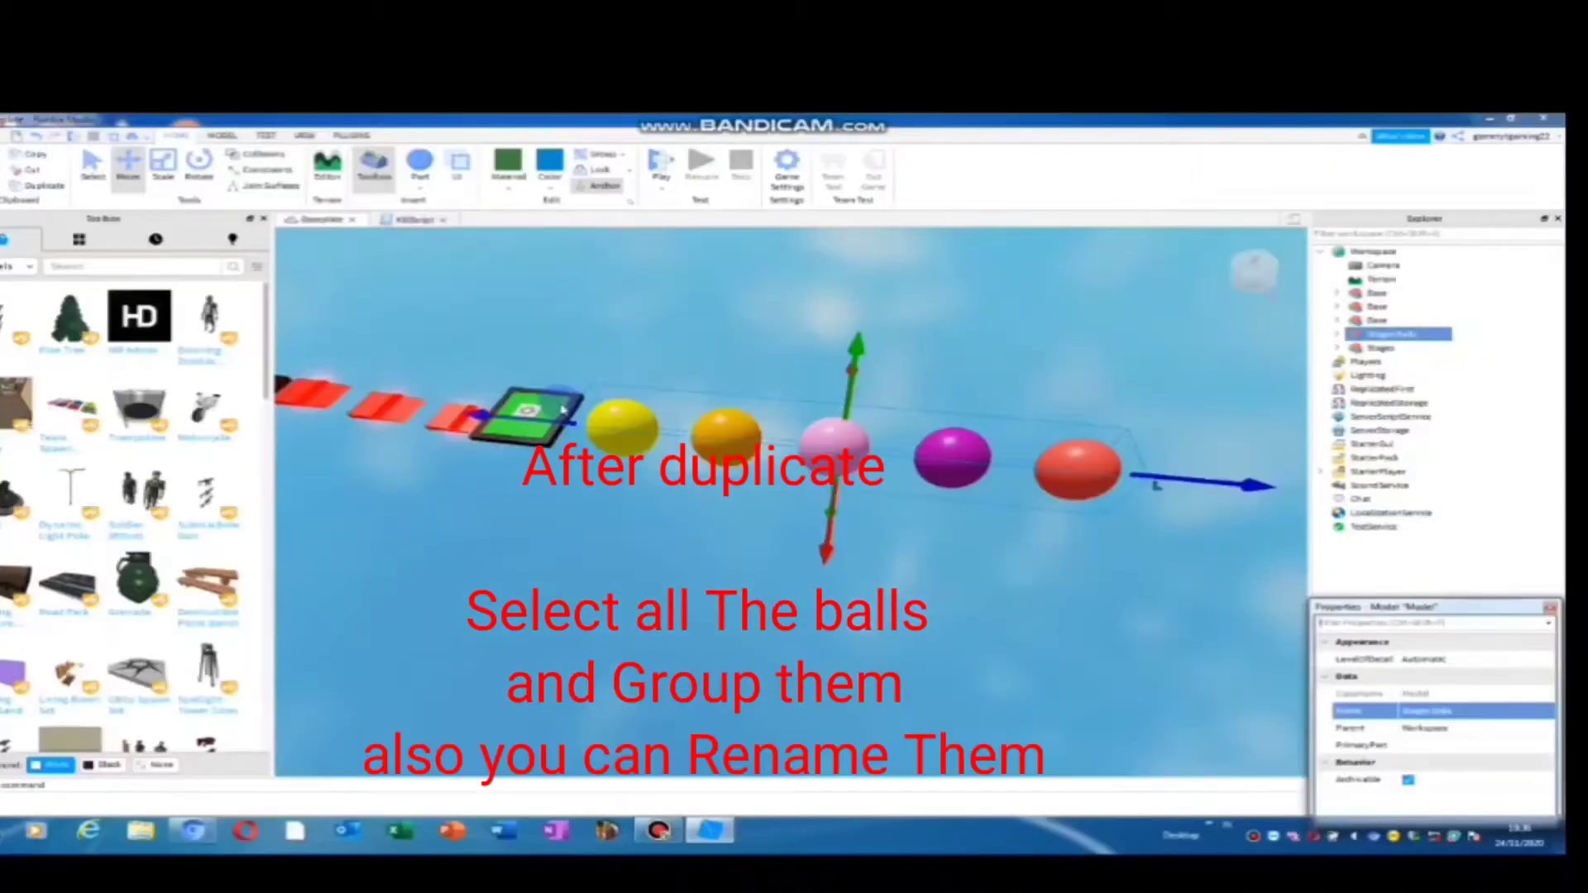
{"action": "left_click", "coordinate": [1004, 389]}
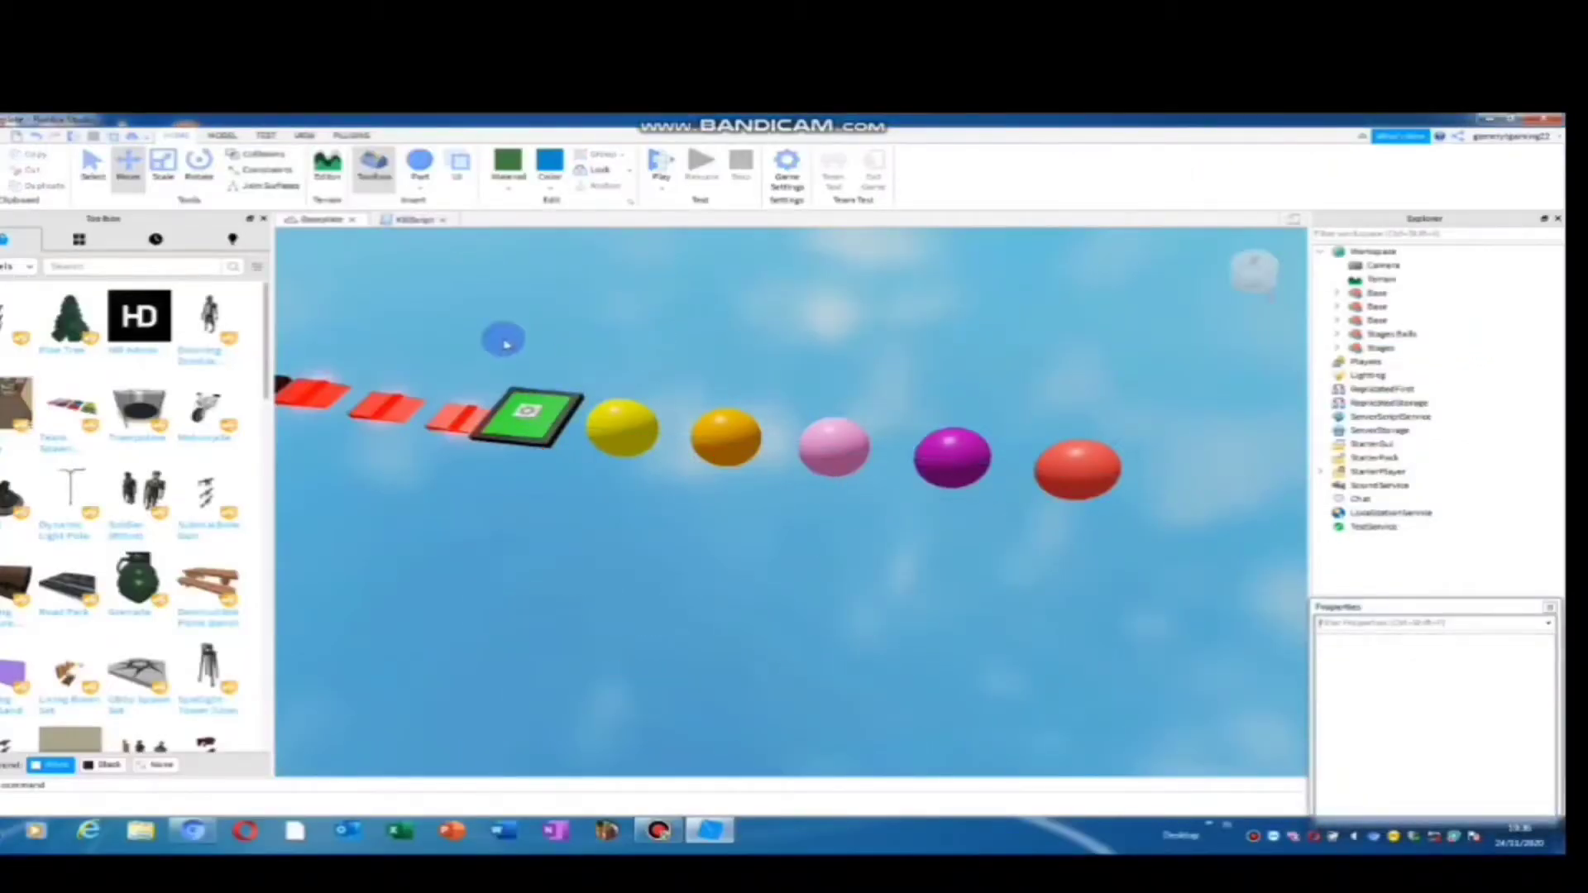
Step: Search the Toolbox models for "Winning Stuff"
{"action": "left_click", "coordinate": [150, 268]}
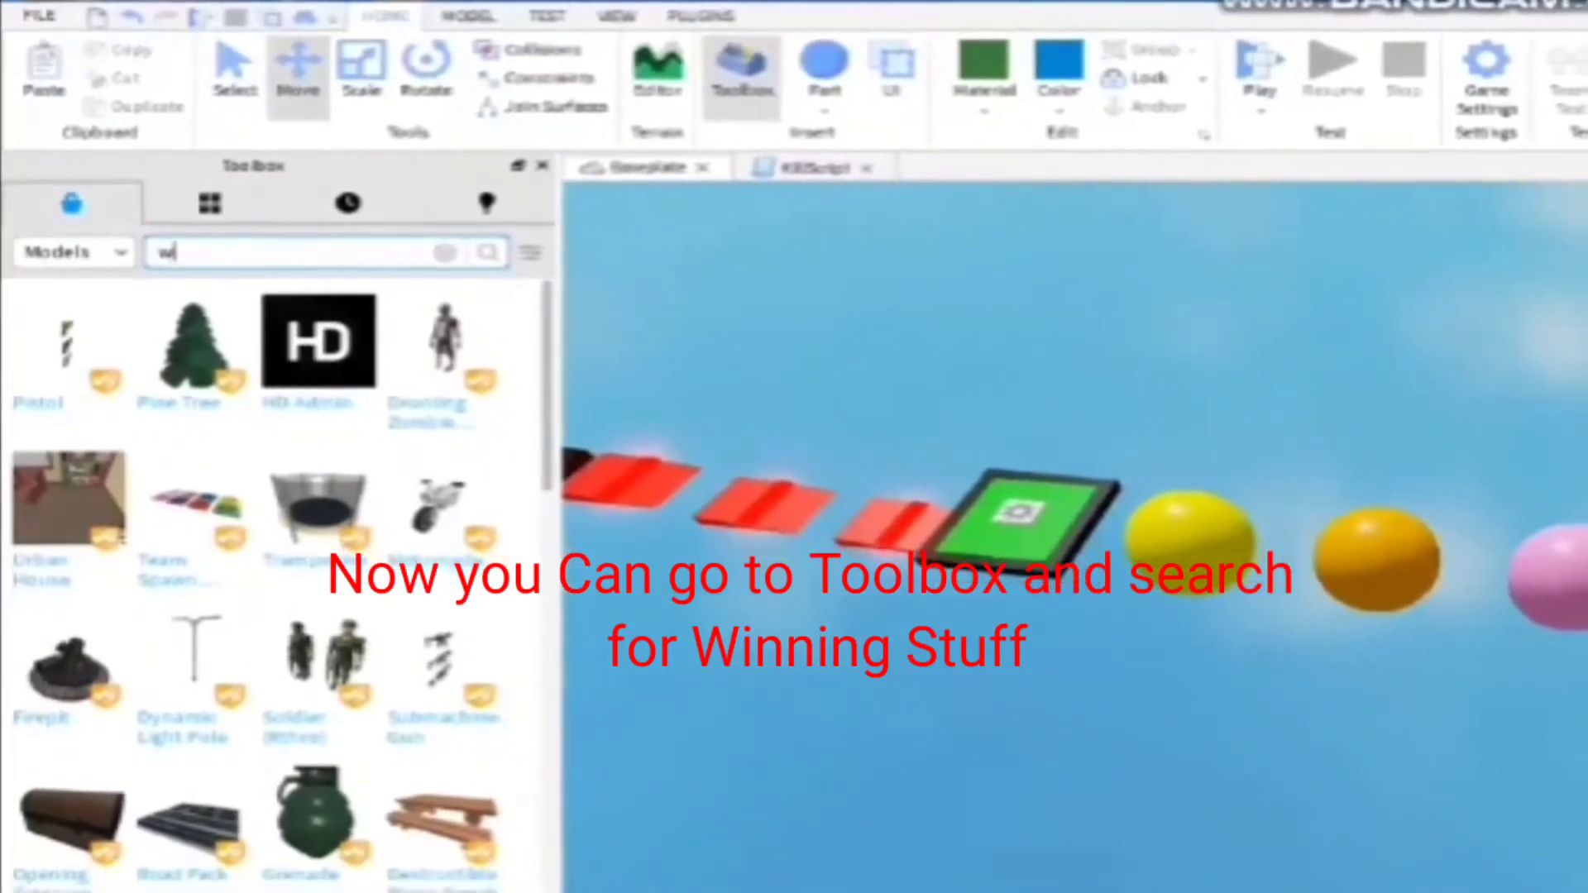
{"action": "type", "text": "Winn"}
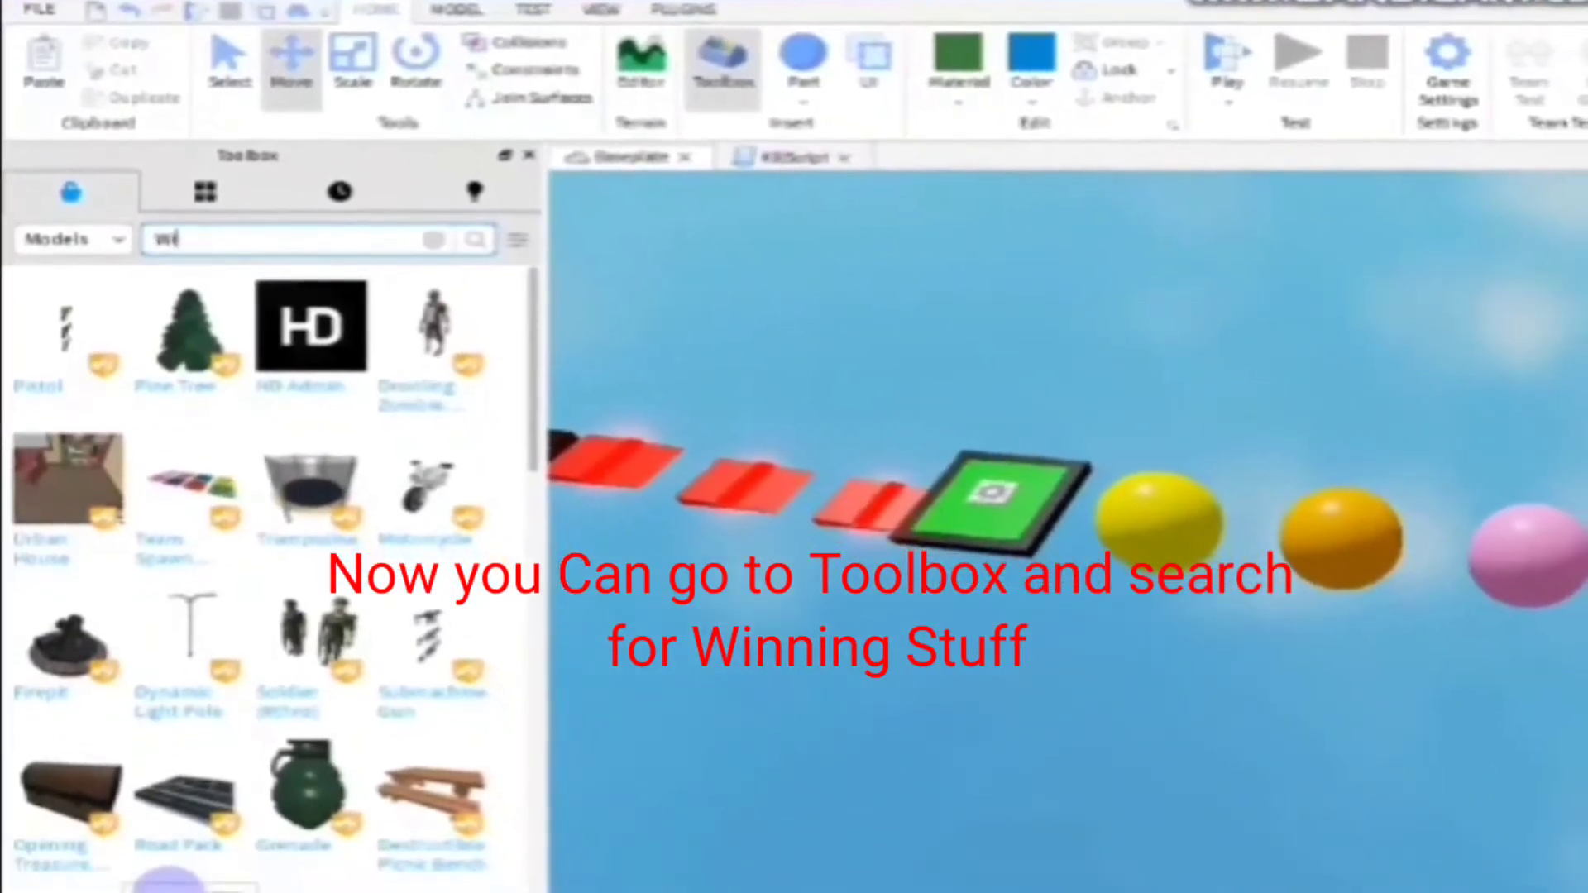
{"action": "type", "text": "ing St"}
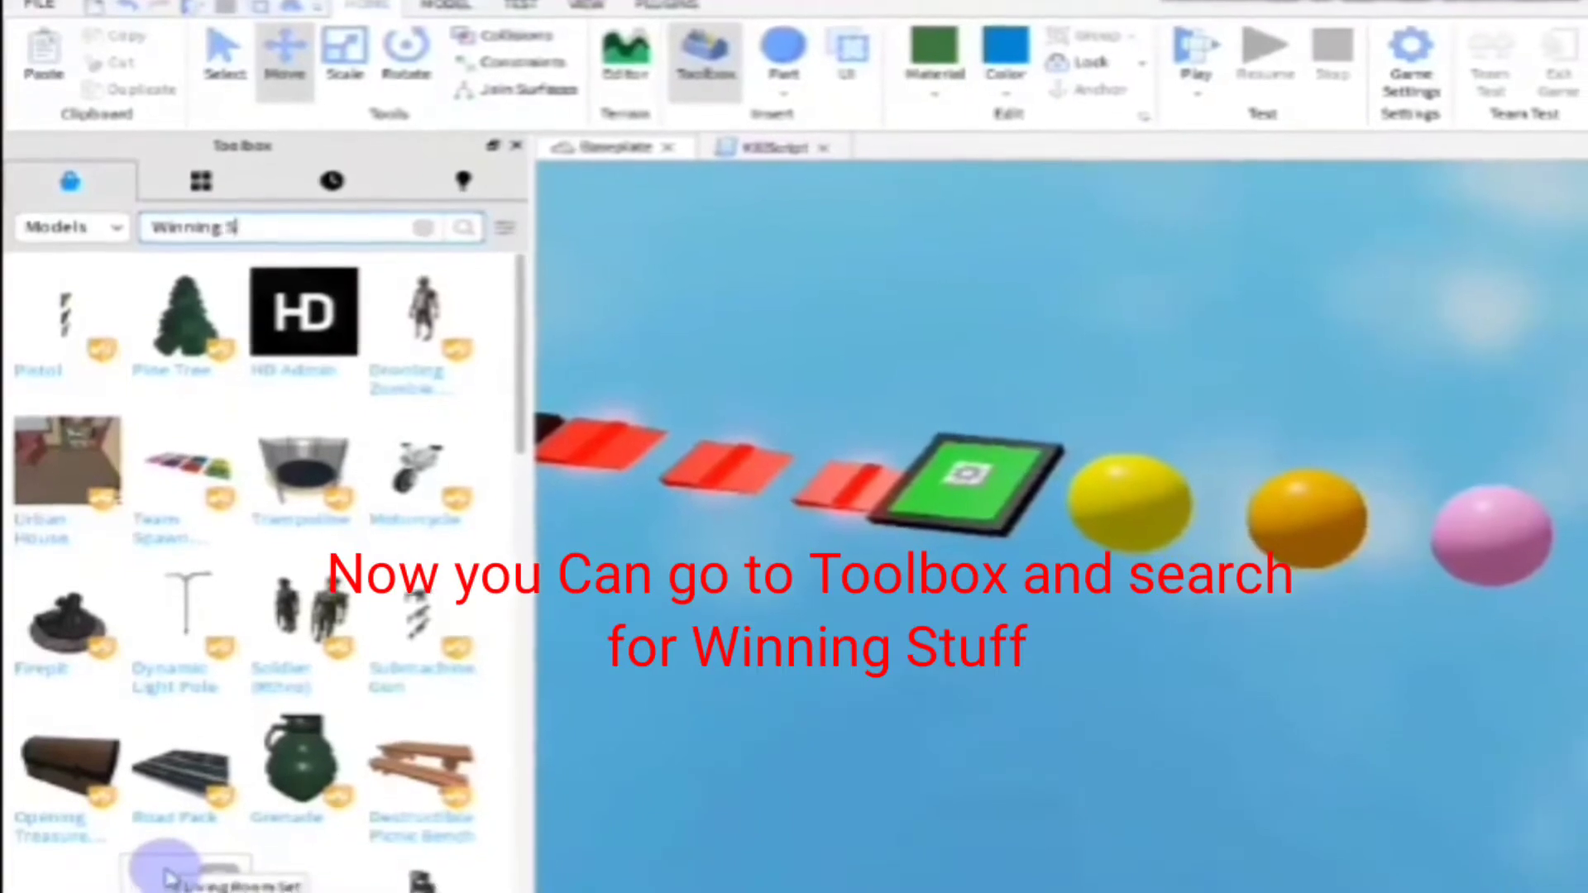
{"action": "type", "text": "uff"}
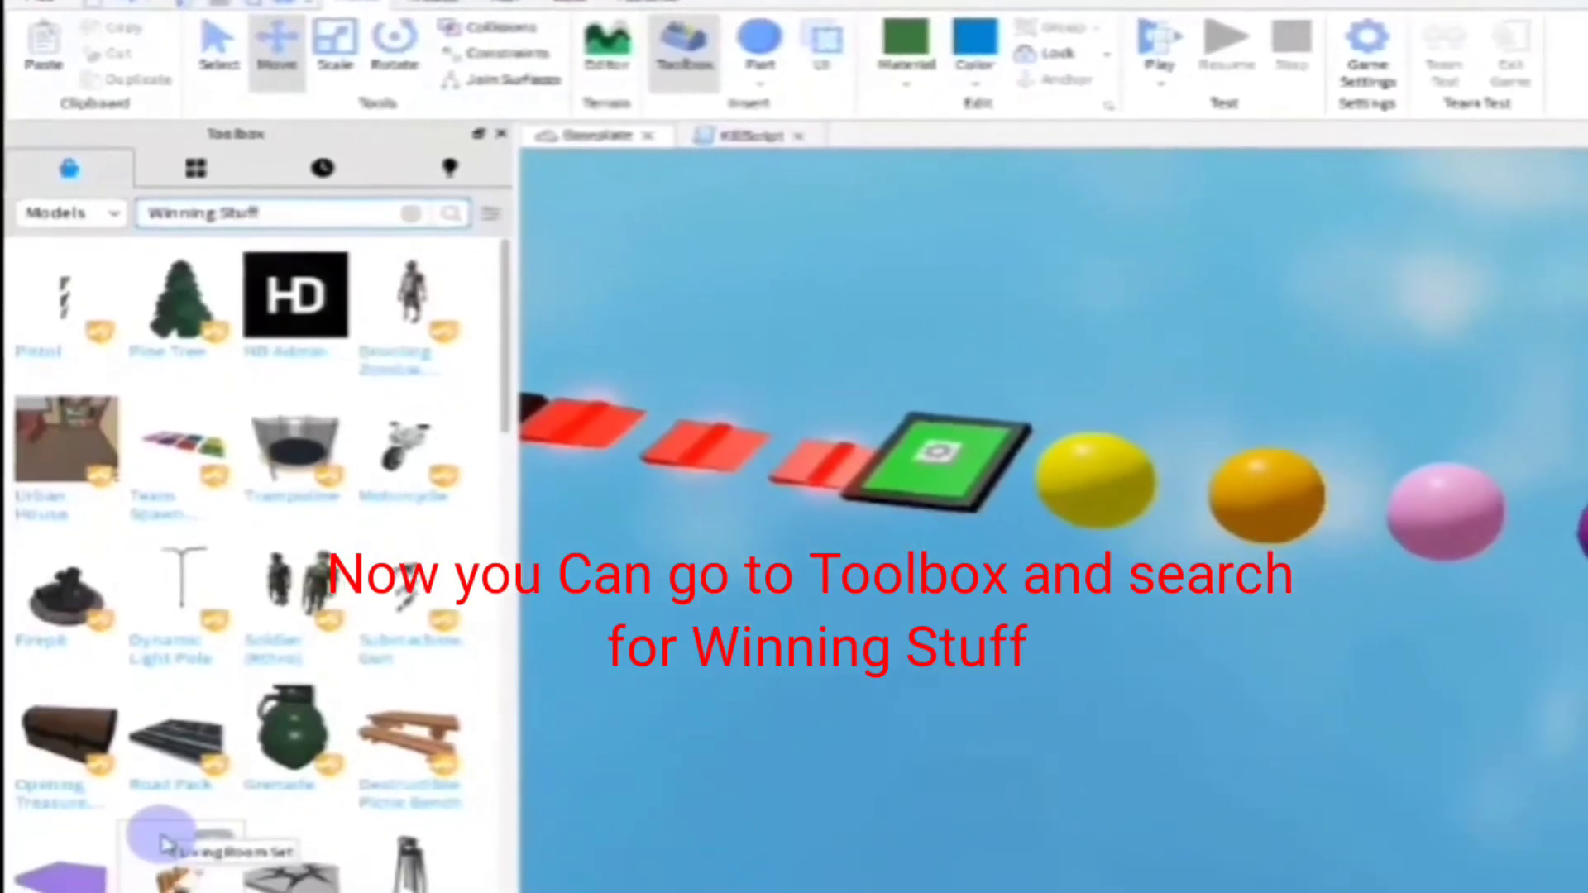
{"action": "key", "text": "Return"}
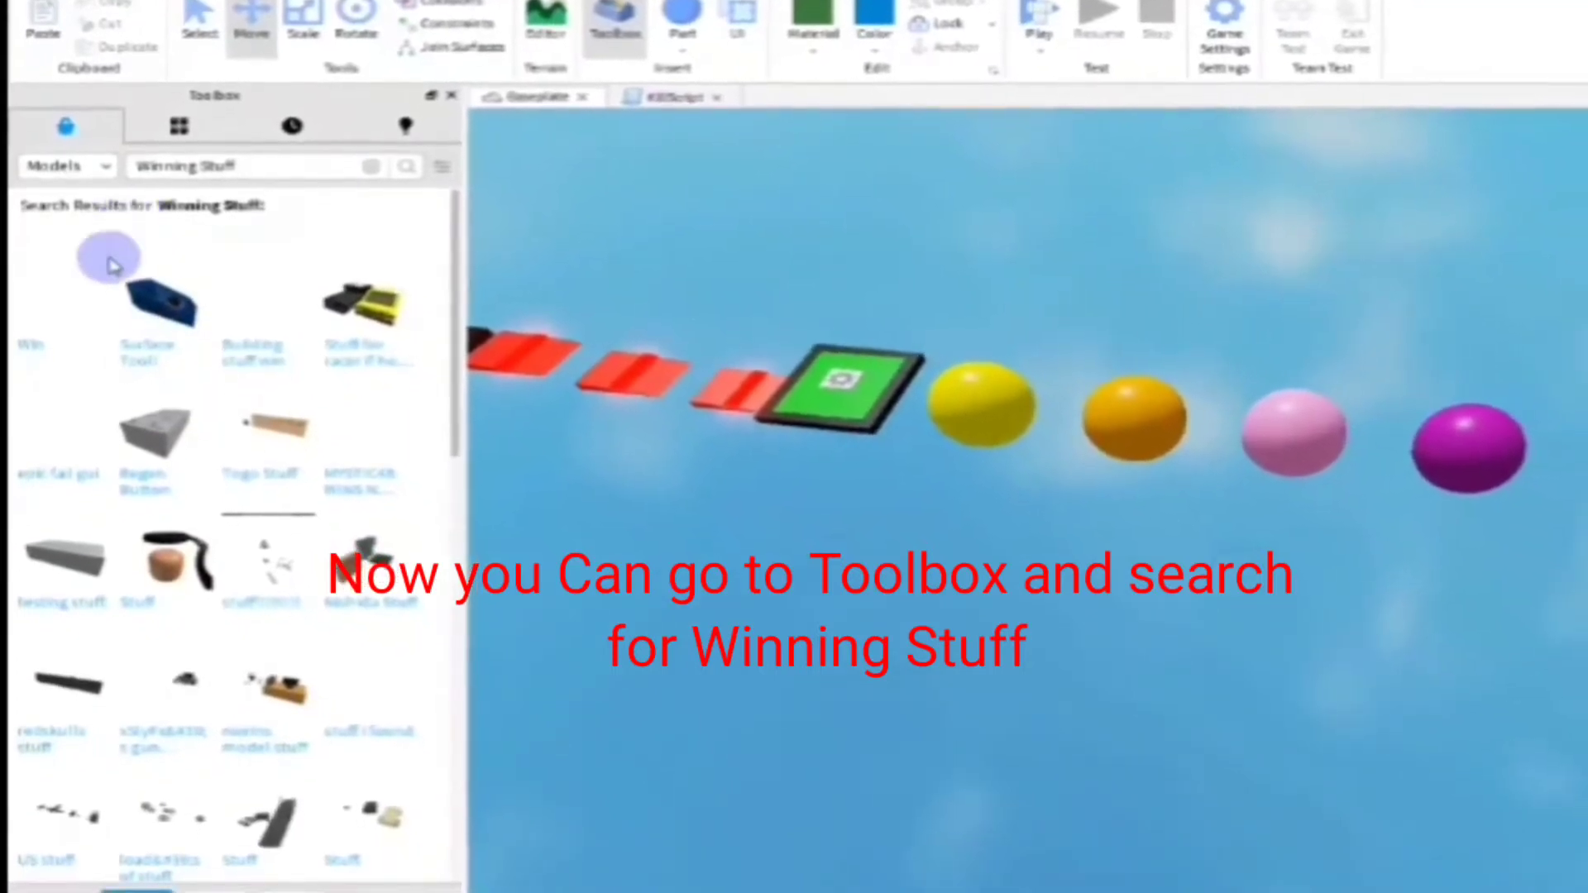
Step: Look through the Winning Stuff search results and the recently used models for something suitable for the winning area
{"action": "scroll", "coordinate": [165, 436], "scroll_direction": "down", "scroll_amount": 5}
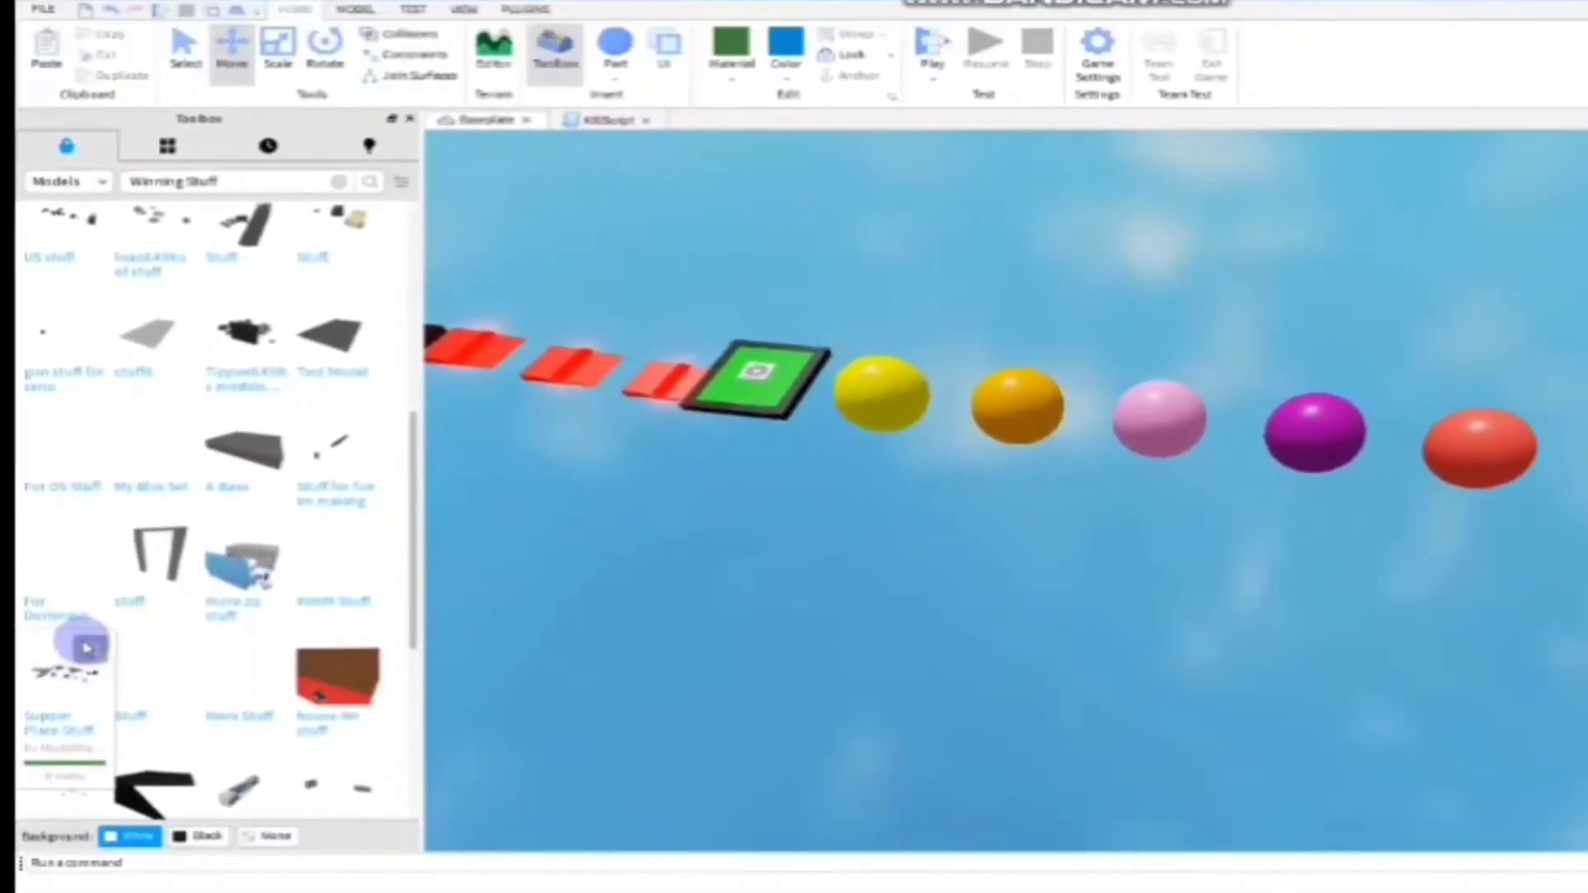
{"action": "scroll", "coordinate": [83, 647], "scroll_direction": "down", "scroll_amount": 2}
{"action": "scroll", "coordinate": [116, 555], "scroll_direction": "up", "scroll_amount": 4}
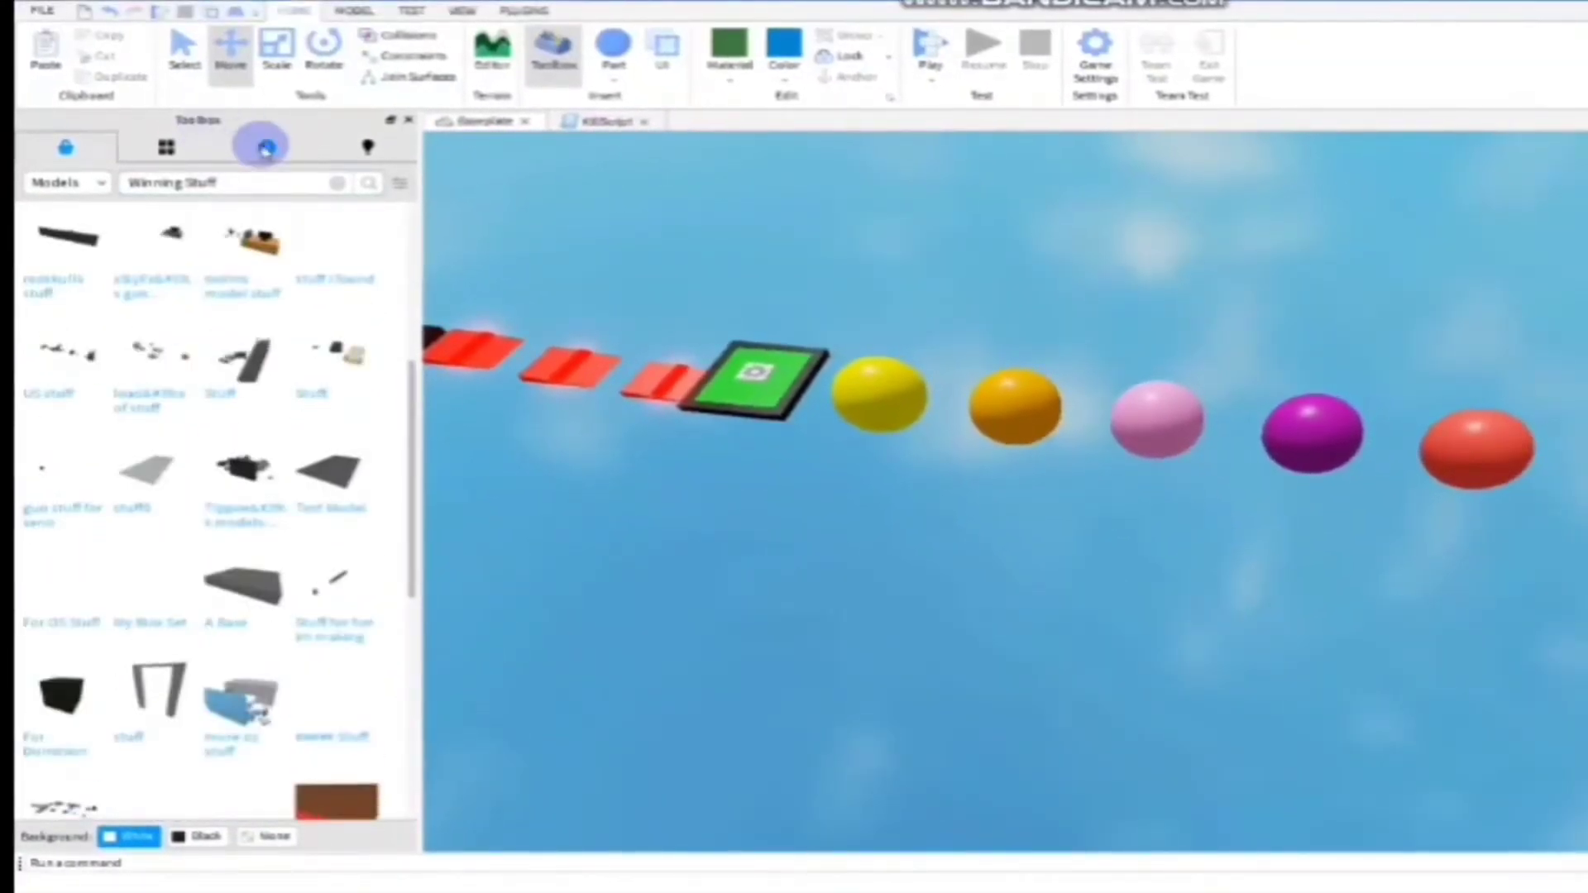
{"action": "left_click", "coordinate": [264, 149]}
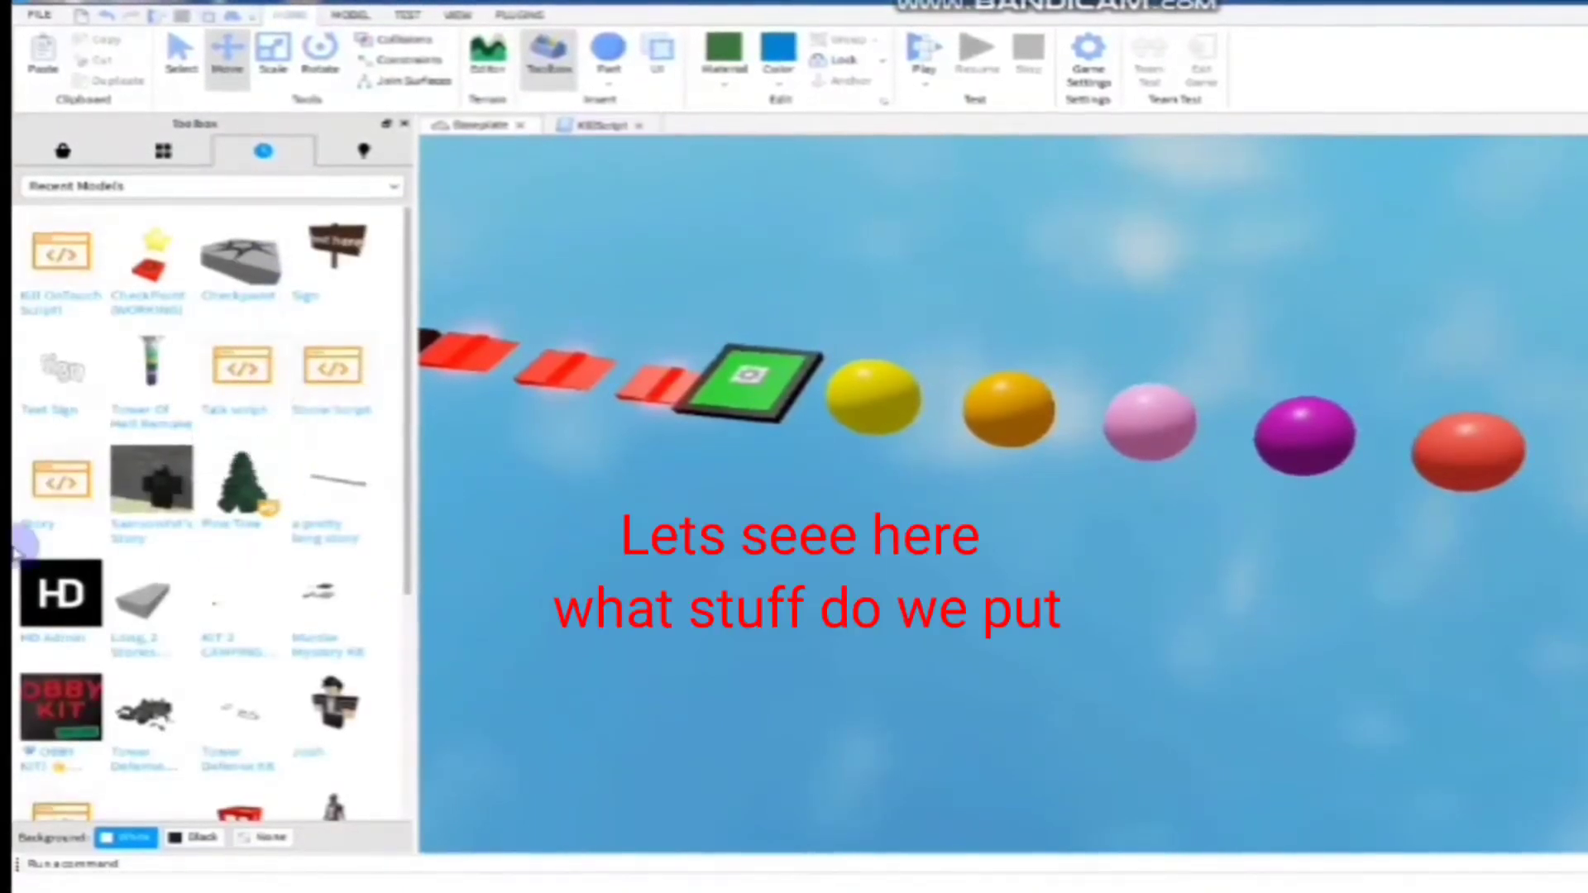
{"action": "scroll", "coordinate": [73, 512], "scroll_direction": "down", "scroll_amount": 2}
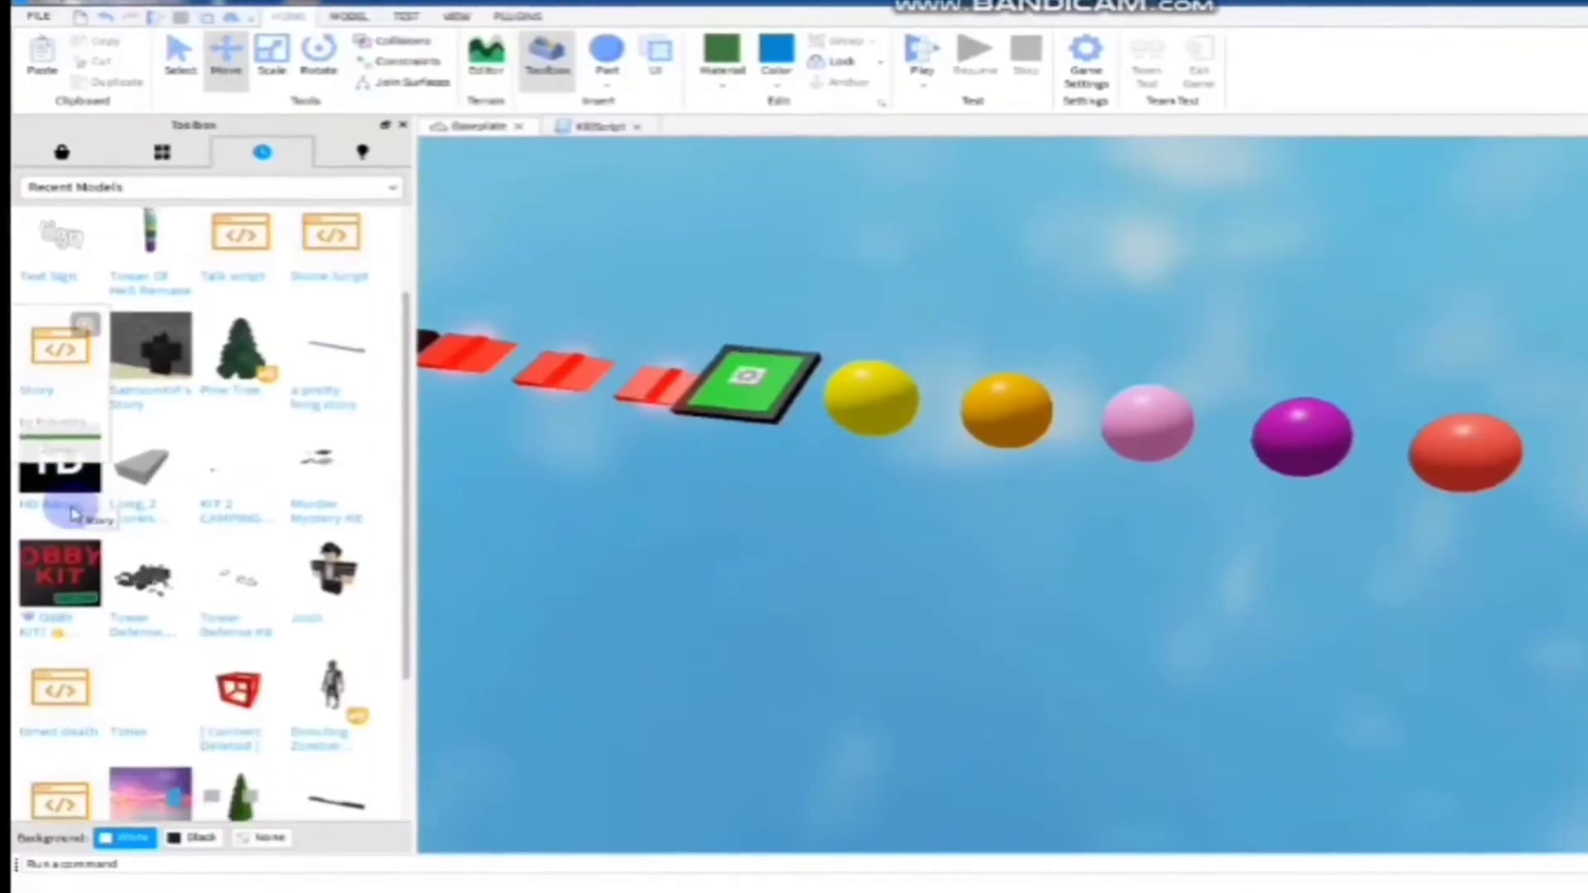
{"action": "scroll", "coordinate": [81, 480], "scroll_direction": "down", "scroll_amount": 2}
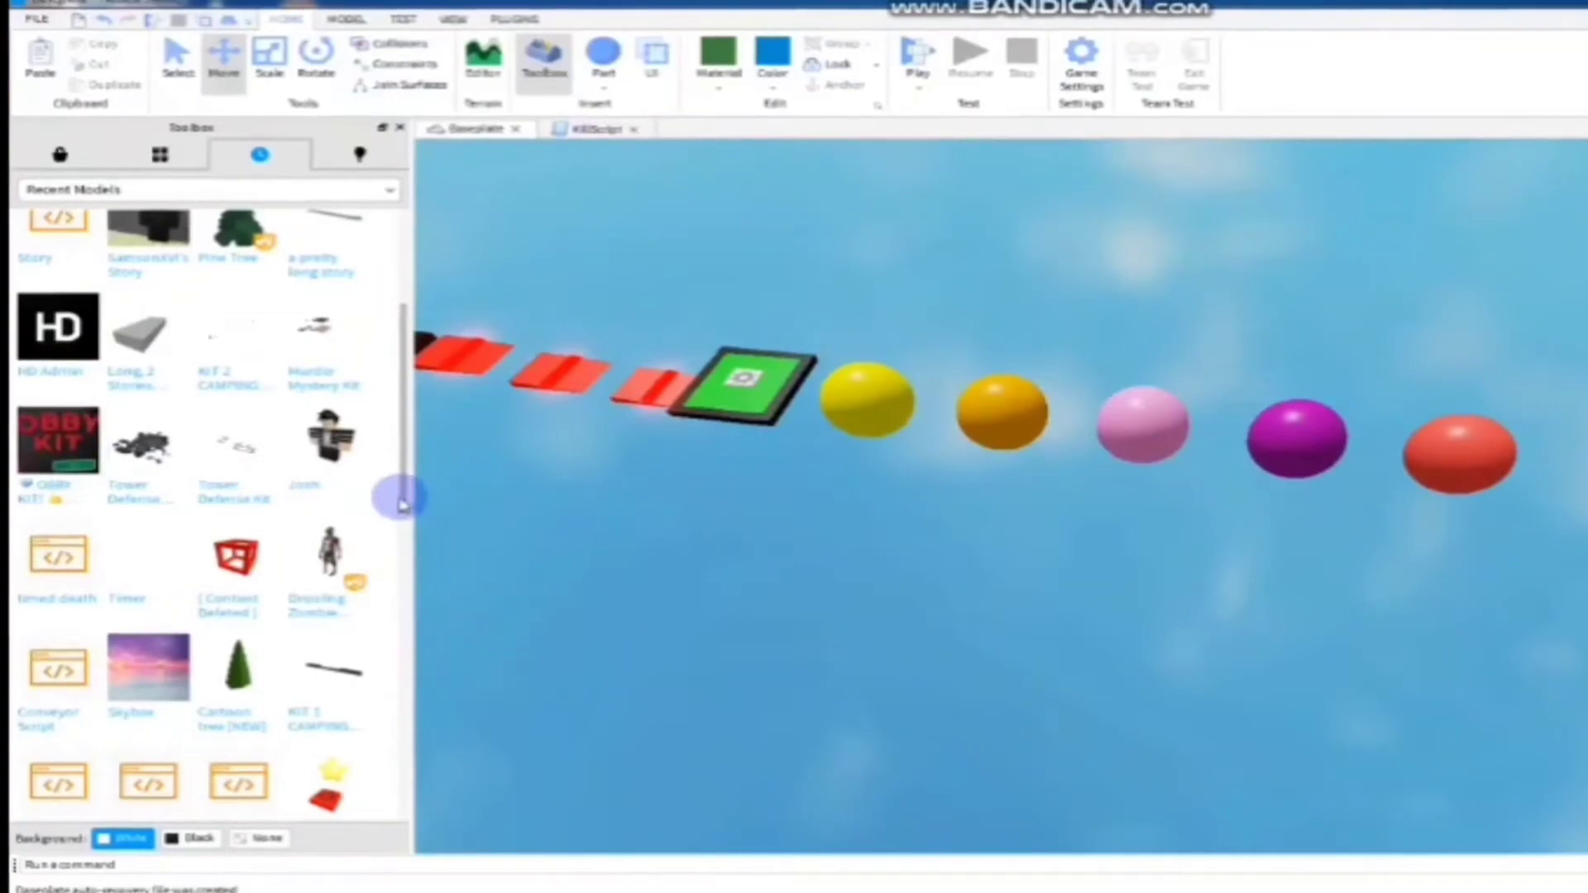
{"action": "scroll", "coordinate": [275, 487], "scroll_direction": "down", "scroll_amount": 2}
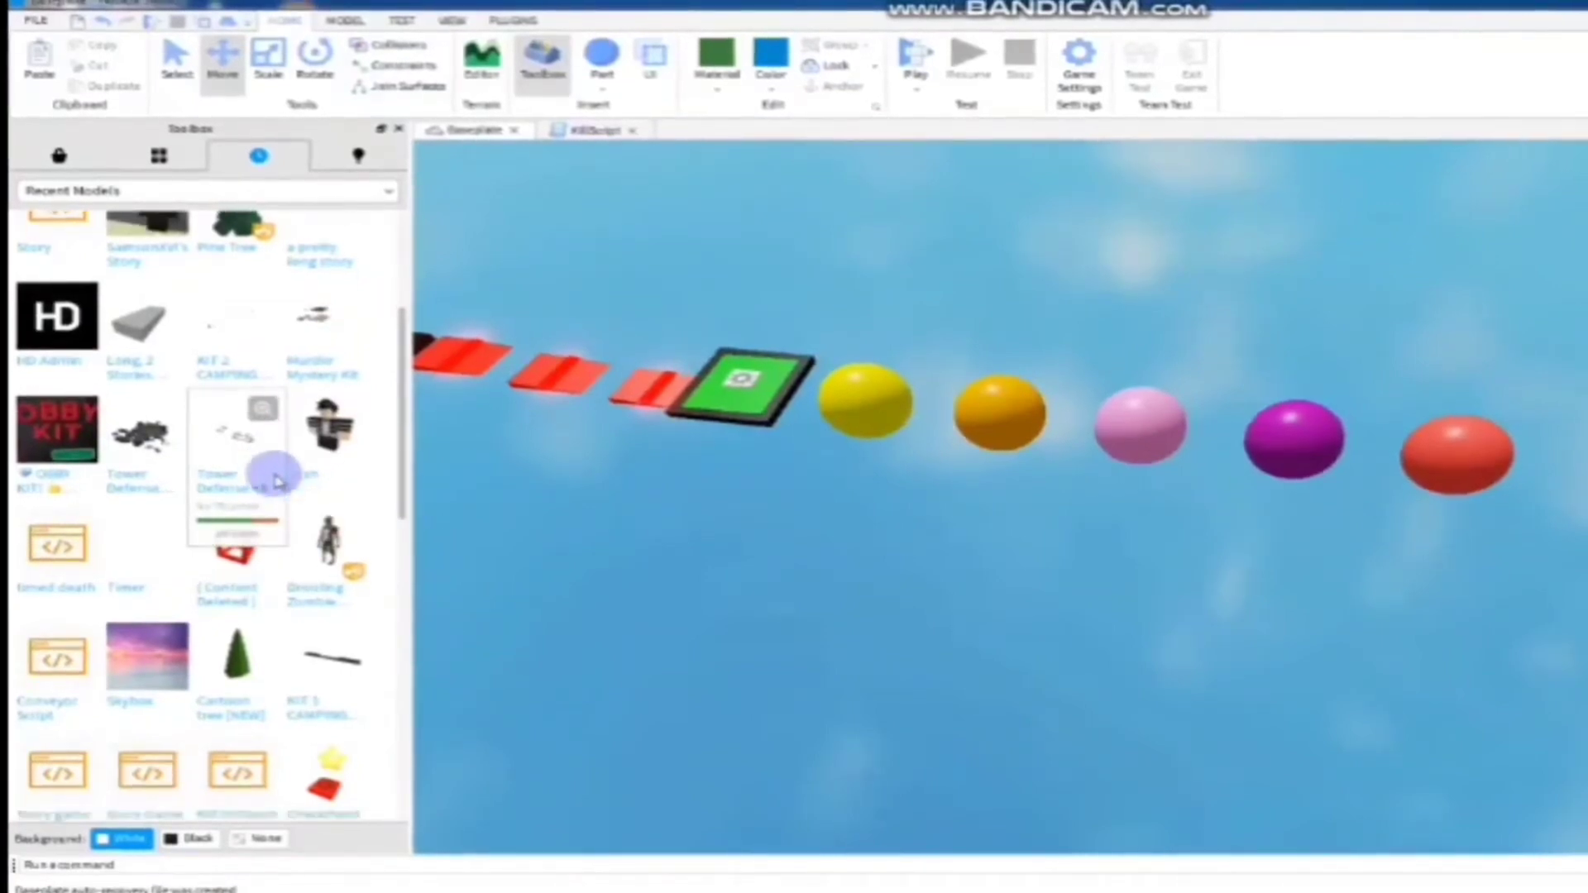
{"action": "scroll", "coordinate": [281, 488], "scroll_direction": "down", "scroll_amount": 8}
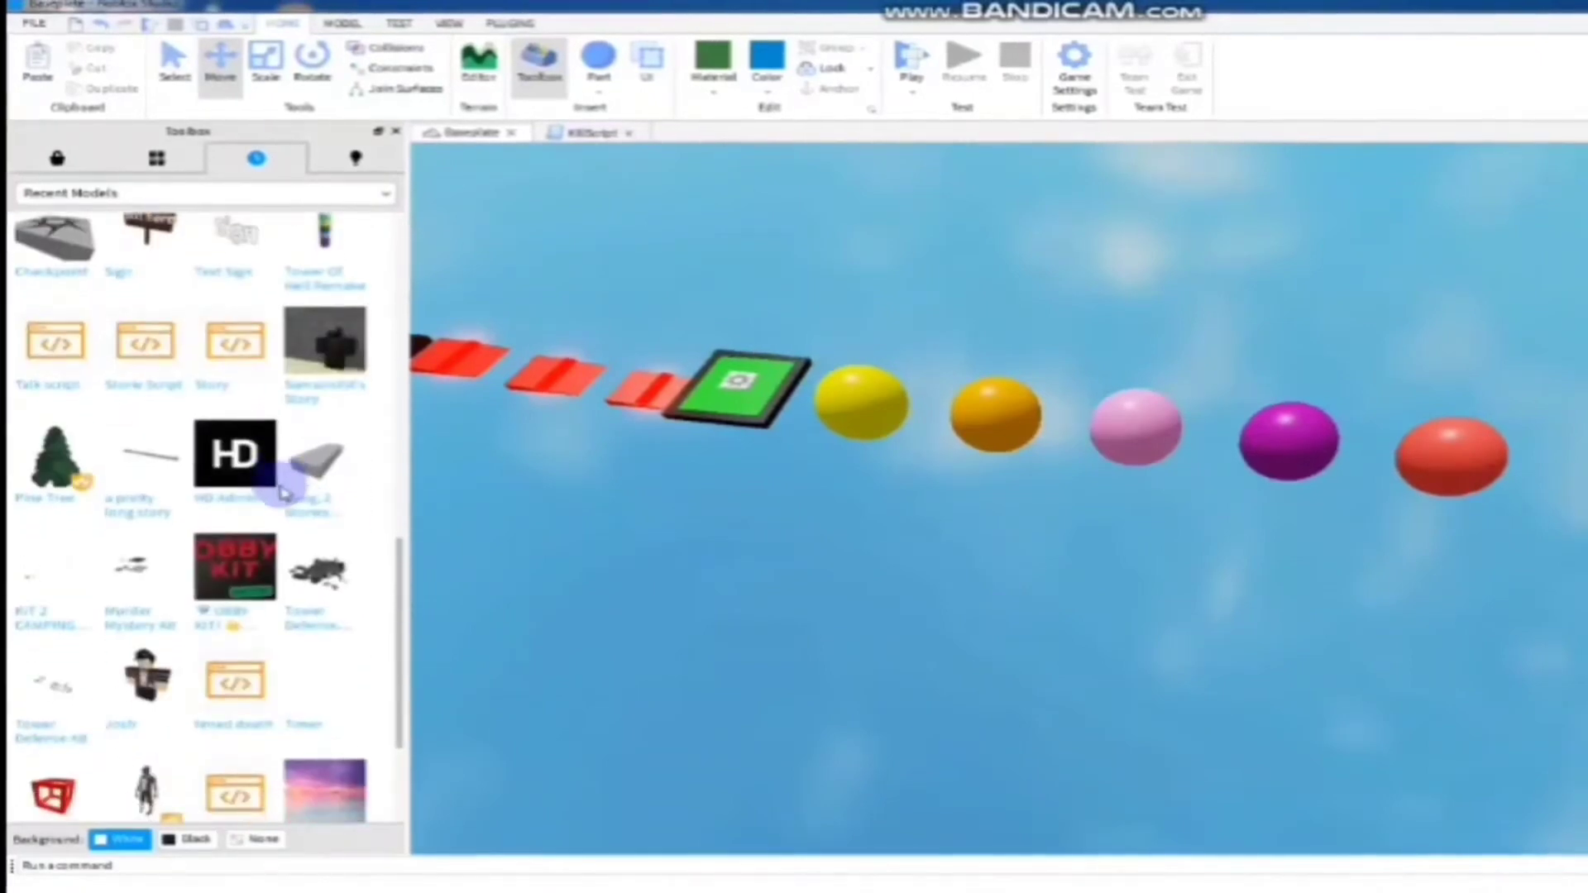
{"action": "scroll", "coordinate": [291, 498], "scroll_direction": "down", "scroll_amount": 3}
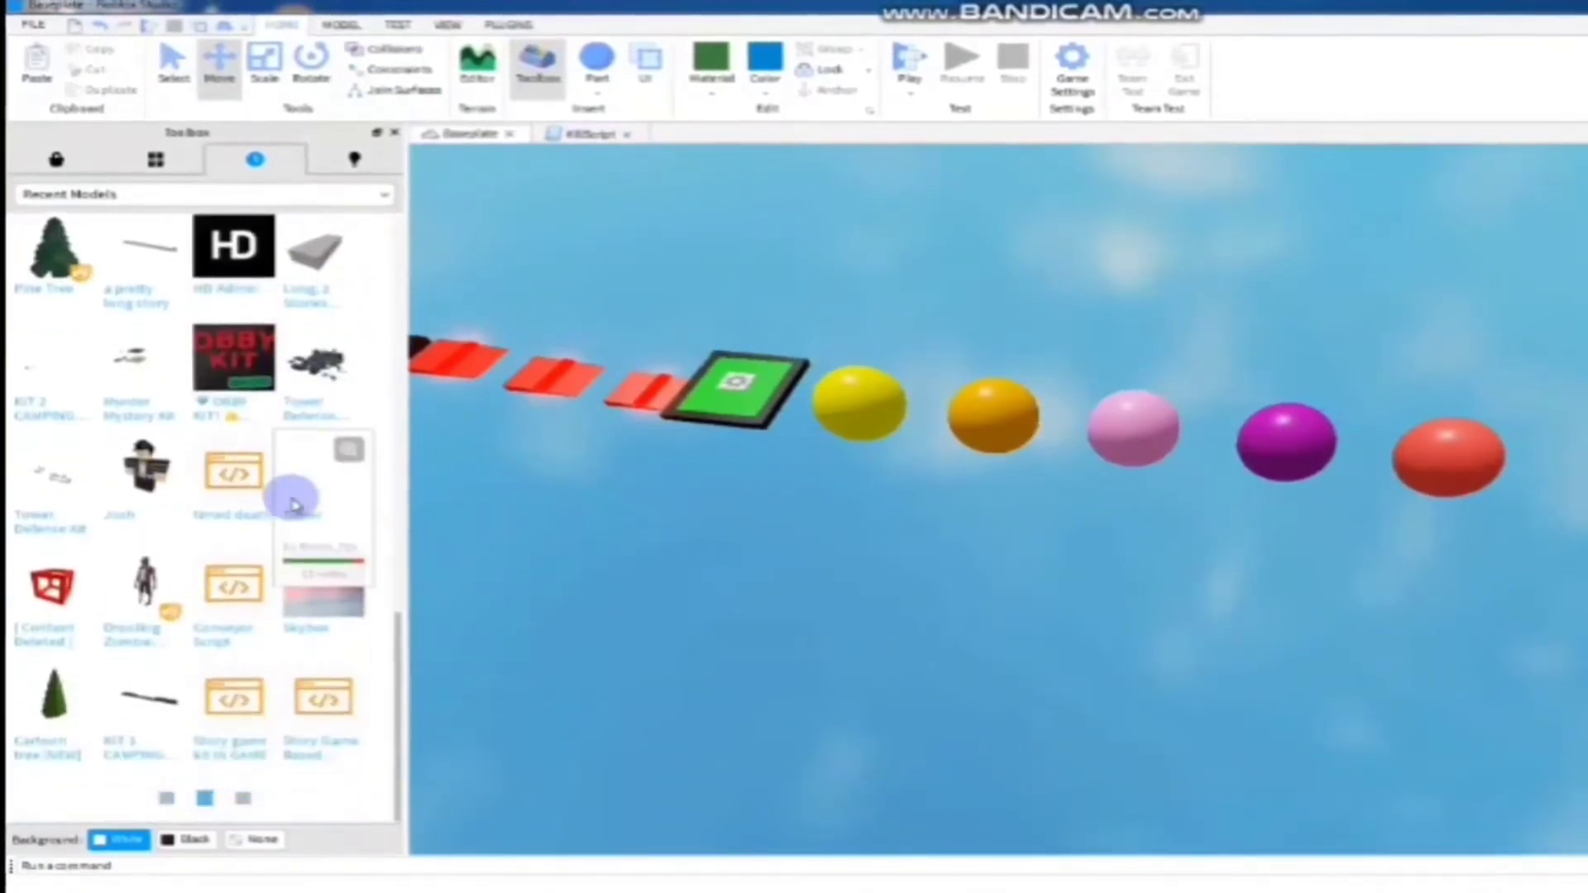
{"action": "scroll", "coordinate": [292, 502], "scroll_direction": "up", "scroll_amount": 4}
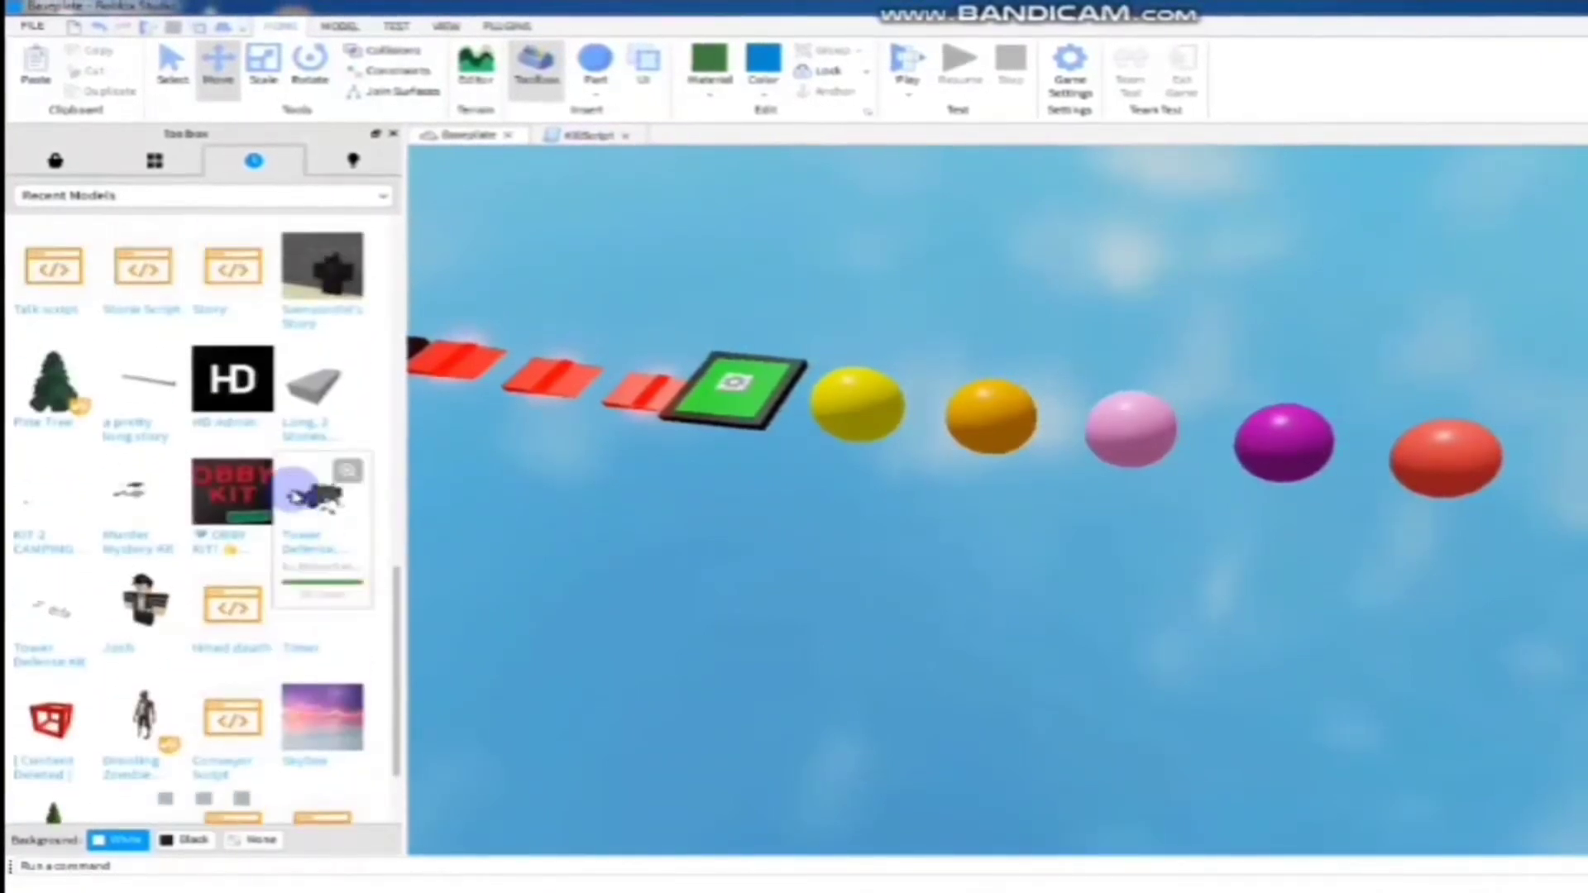
{"action": "scroll", "coordinate": [296, 497], "scroll_direction": "down", "scroll_amount": 6}
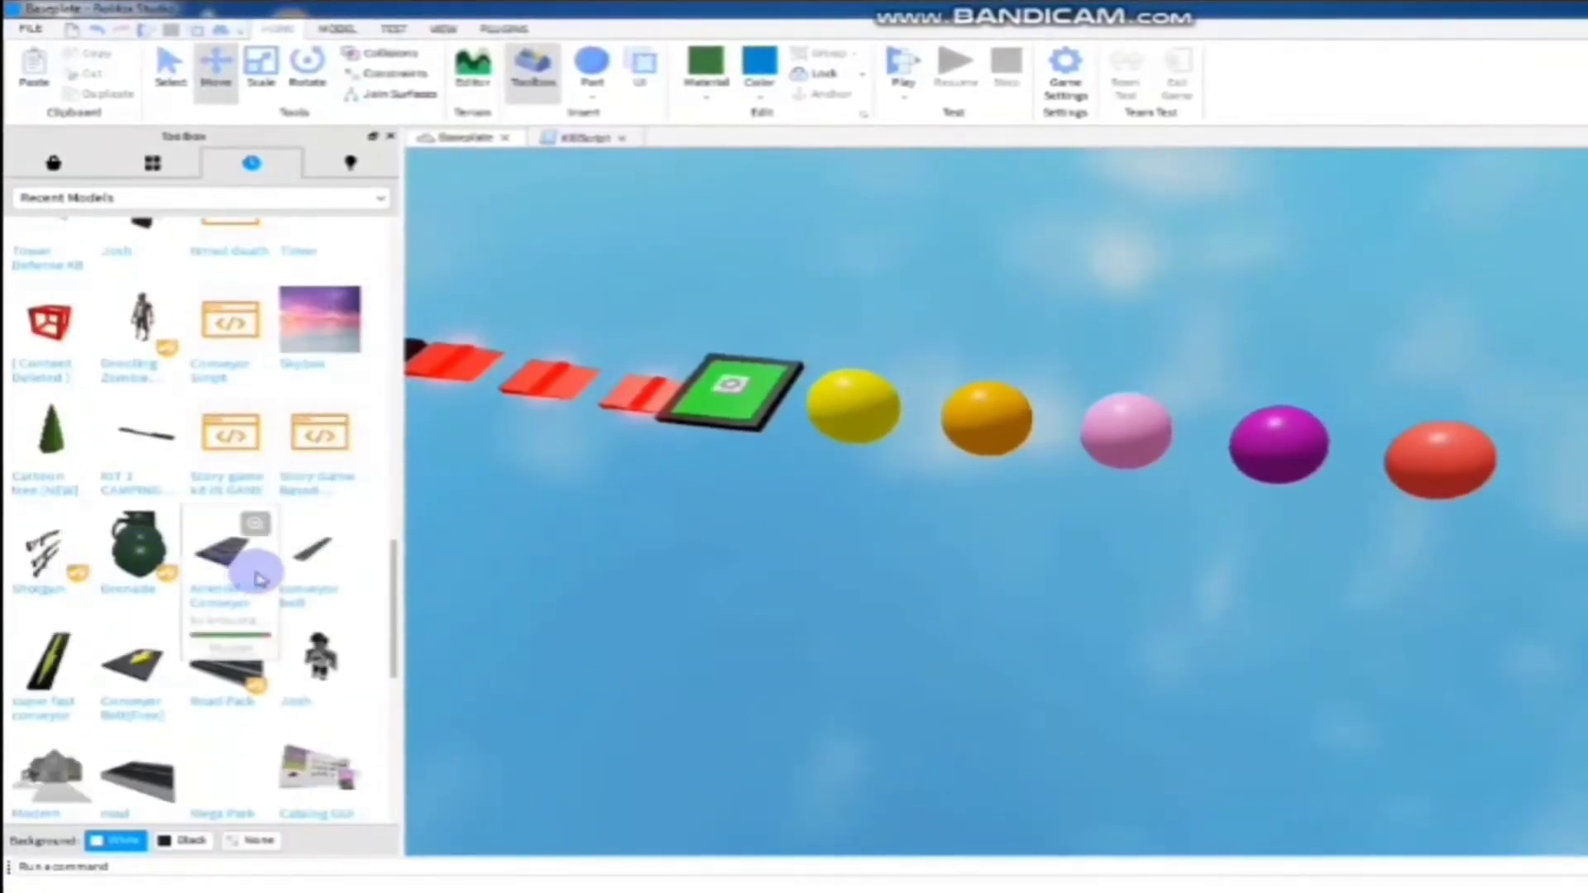
{"action": "scroll", "coordinate": [224, 593], "scroll_direction": "down", "scroll_amount": 2}
{"action": "scroll", "coordinate": [223, 592], "scroll_direction": "down", "scroll_amount": 2}
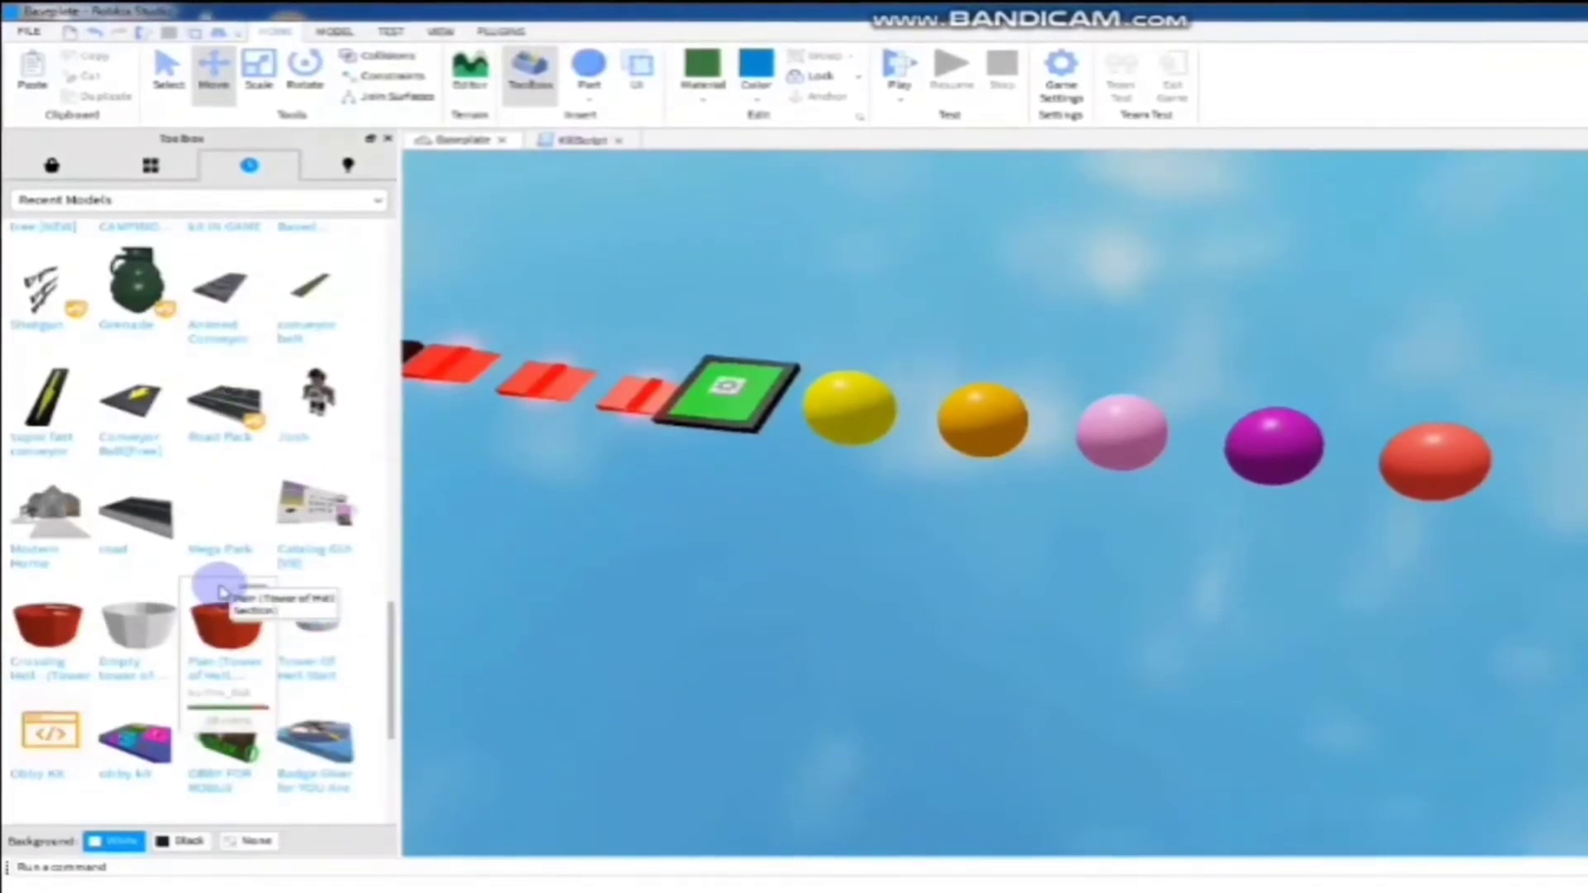
{"action": "scroll", "coordinate": [222, 592], "scroll_direction": "down", "scroll_amount": 2}
{"action": "scroll", "coordinate": [217, 579], "scroll_direction": "down", "scroll_amount": 2}
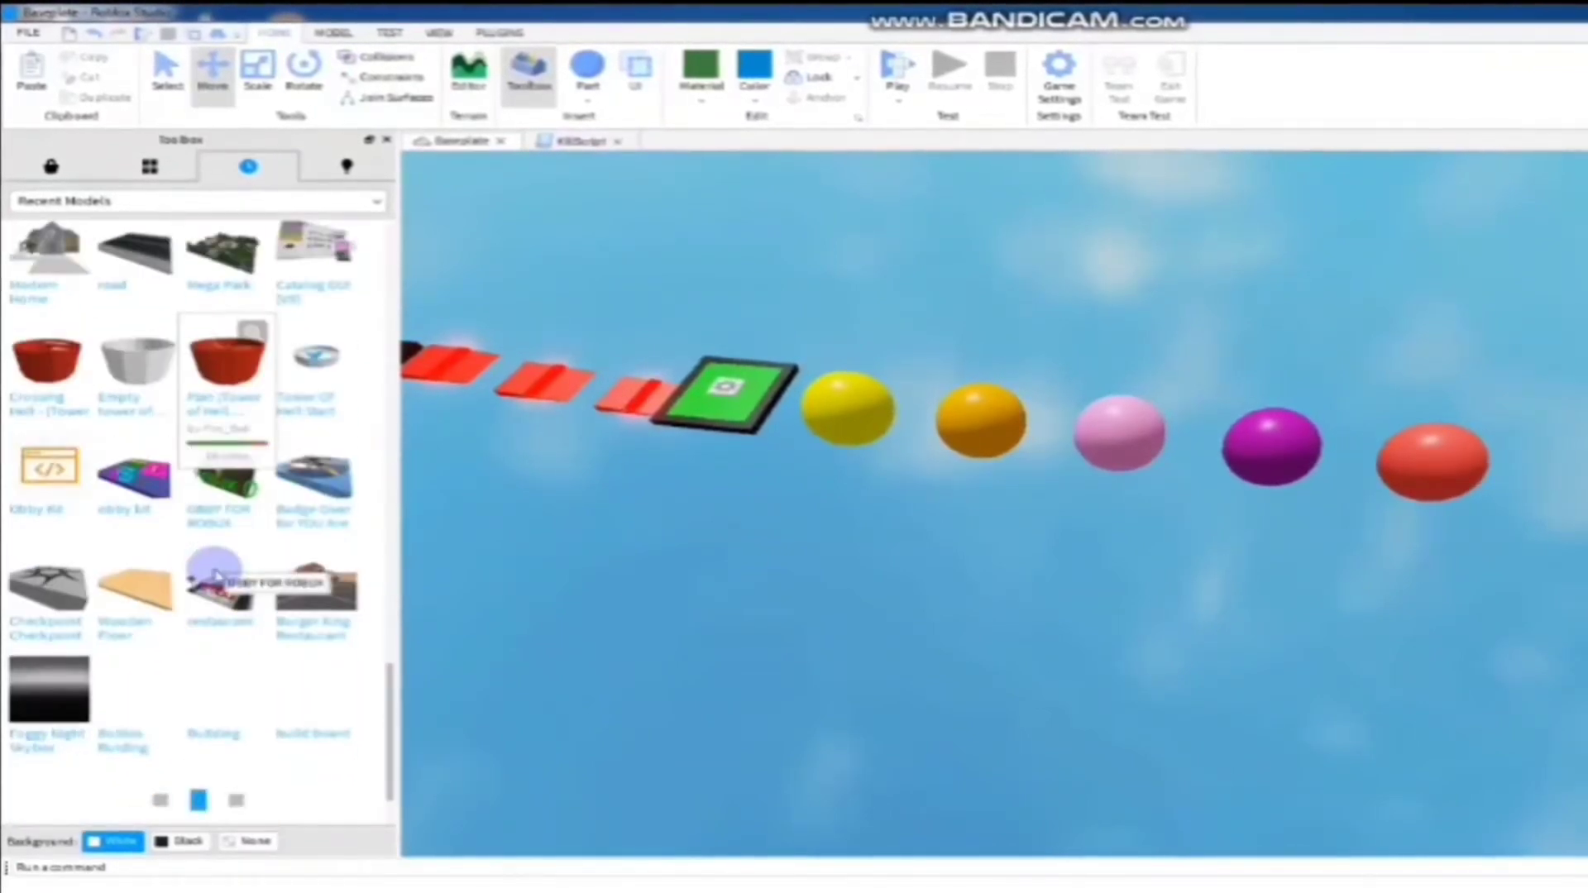
{"action": "scroll", "coordinate": [217, 575], "scroll_direction": "down", "scroll_amount": 2}
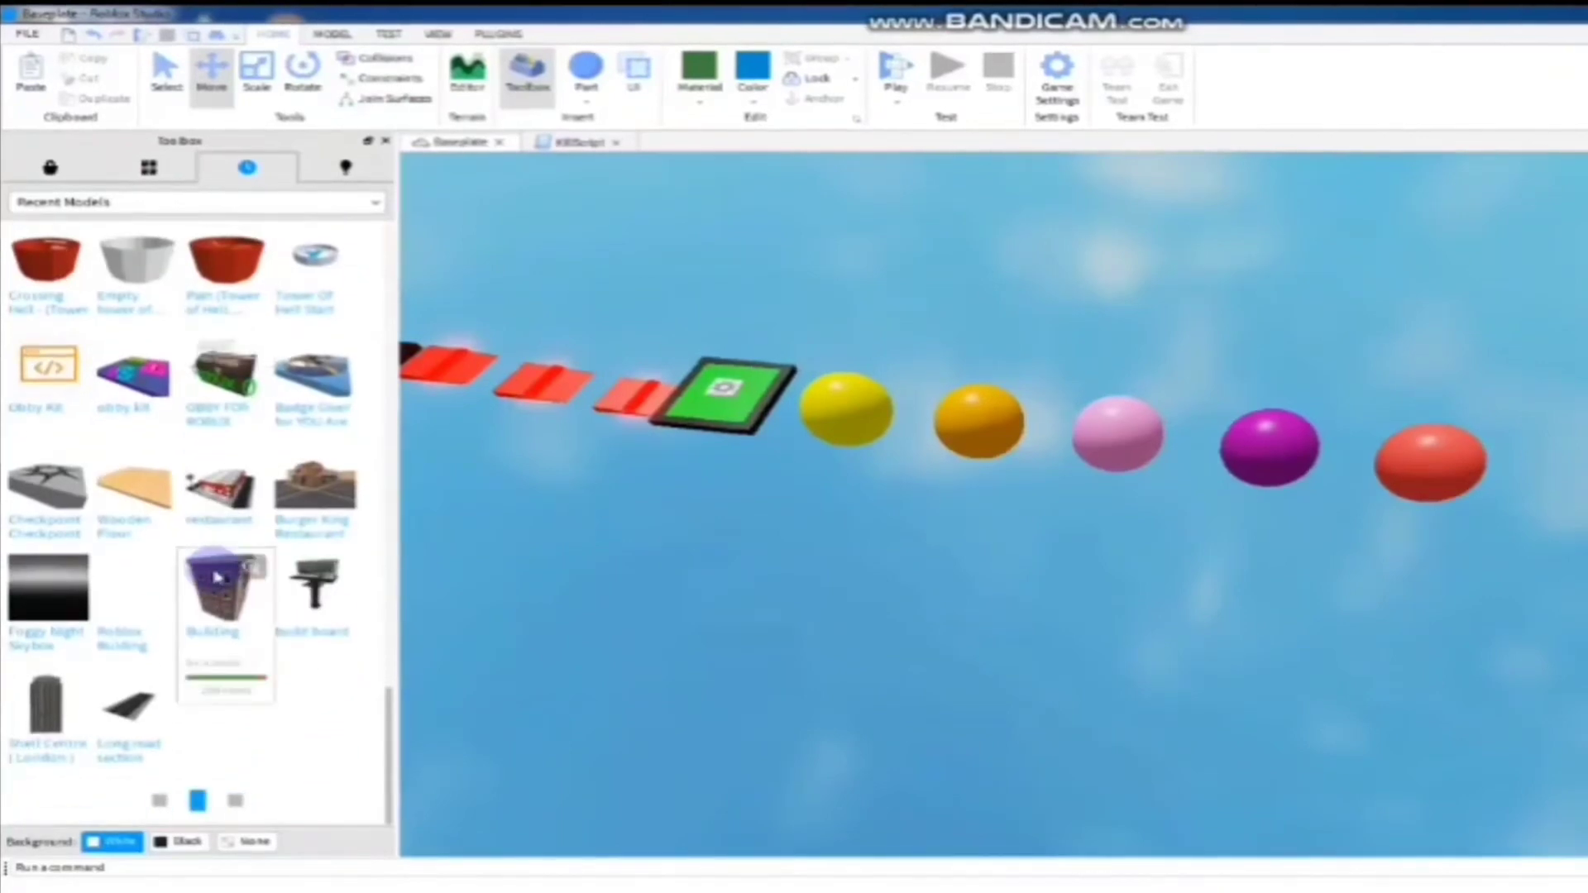
{"action": "scroll", "coordinate": [217, 575], "scroll_direction": "up", "scroll_amount": 2}
{"action": "scroll", "coordinate": [225, 555], "scroll_direction": "down", "scroll_amount": 2}
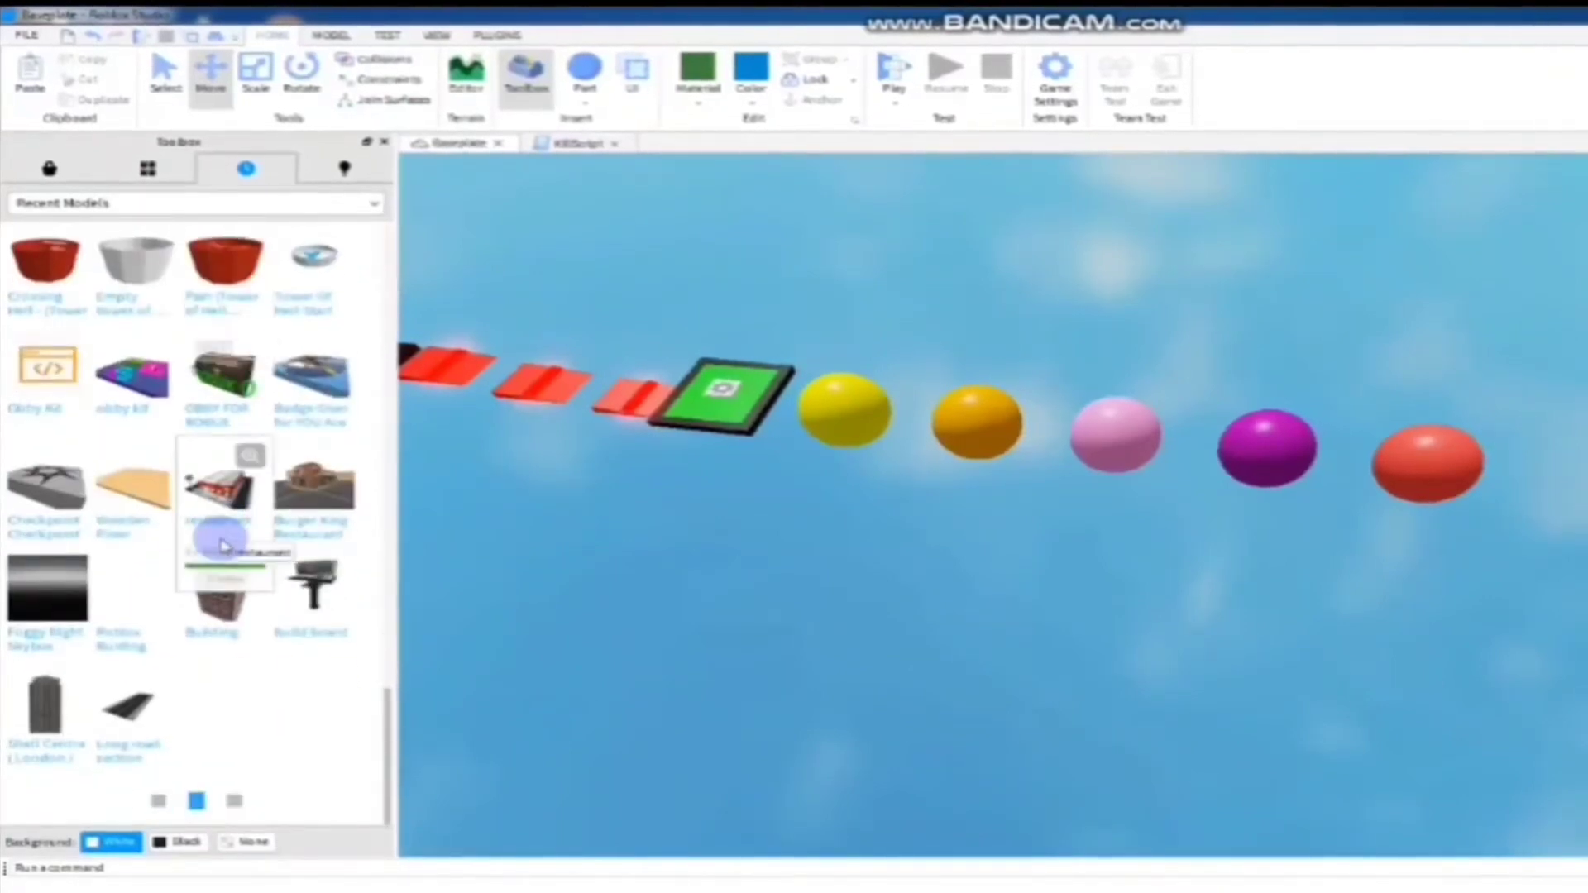
{"action": "left_click", "coordinate": [163, 205]}
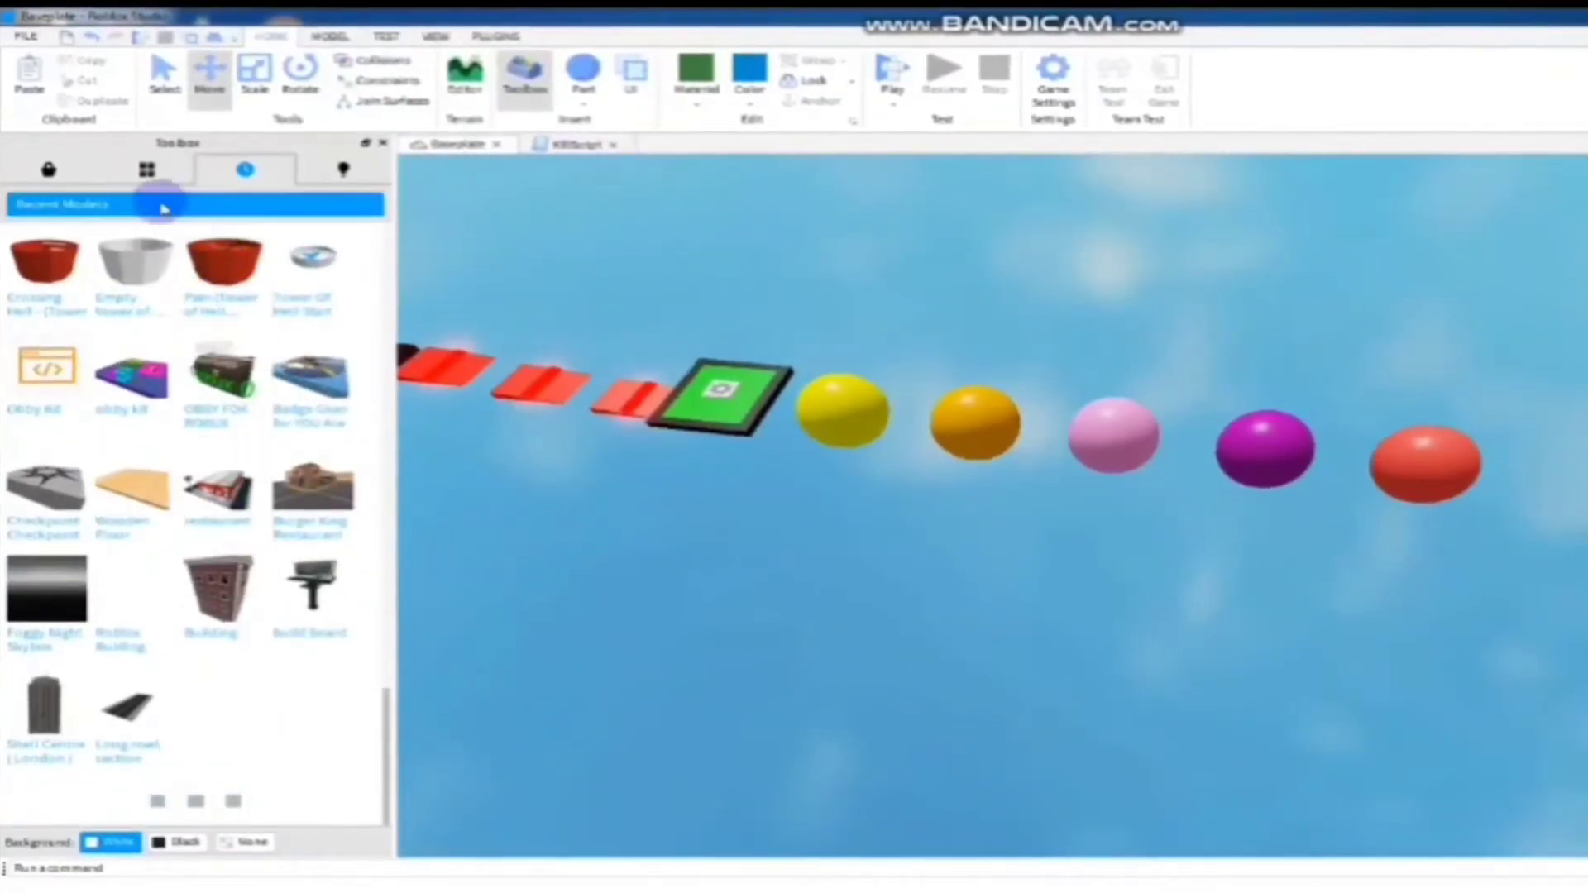
{"action": "left_click", "coordinate": [163, 204]}
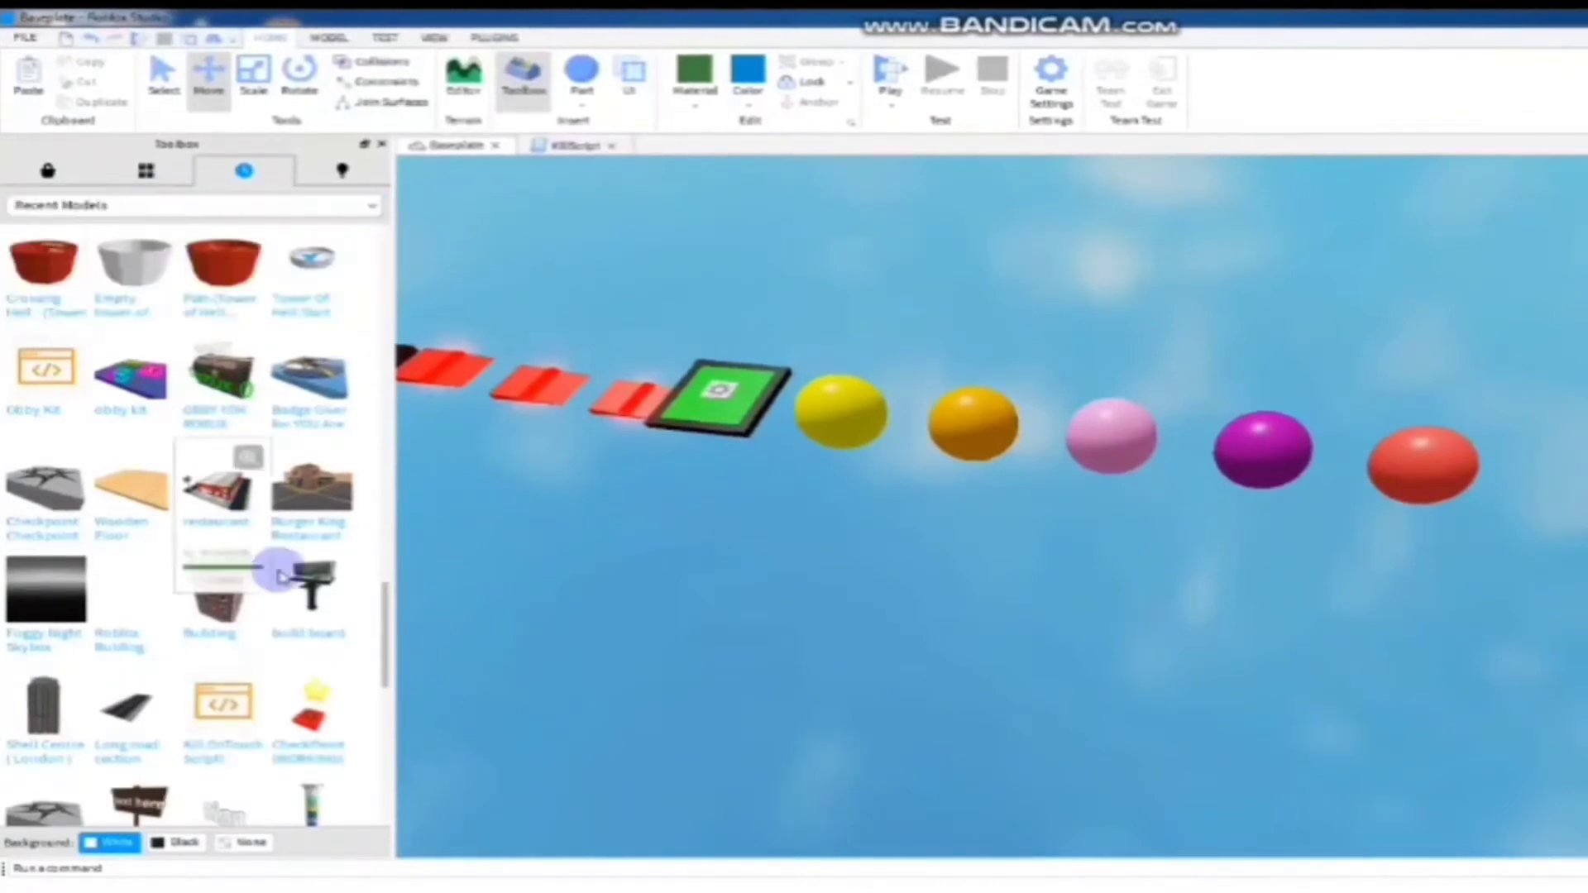
{"action": "scroll", "coordinate": [276, 560], "scroll_direction": "down", "scroll_amount": 7}
{"action": "scroll", "coordinate": [278, 569], "scroll_direction": "down", "scroll_amount": 5}
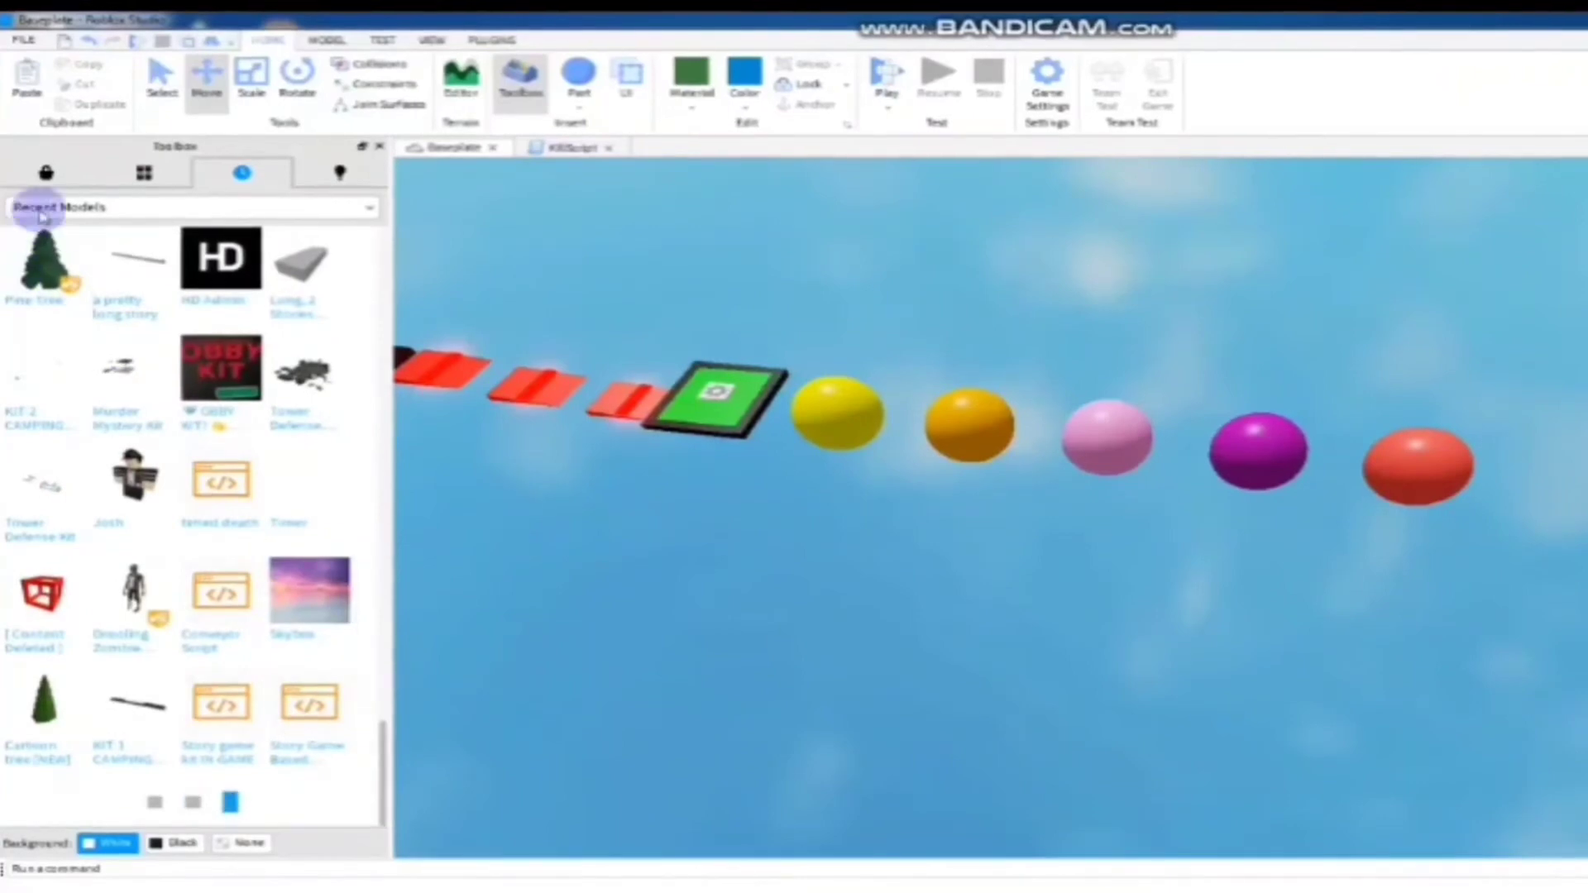
{"action": "left_click", "coordinate": [38, 181]}
Step: Insert a block part and place it directly beside the red ball at the end of the row
{"action": "middle_click_drag", "start_coordinate": [764, 529], "coordinate": [635, 523]}
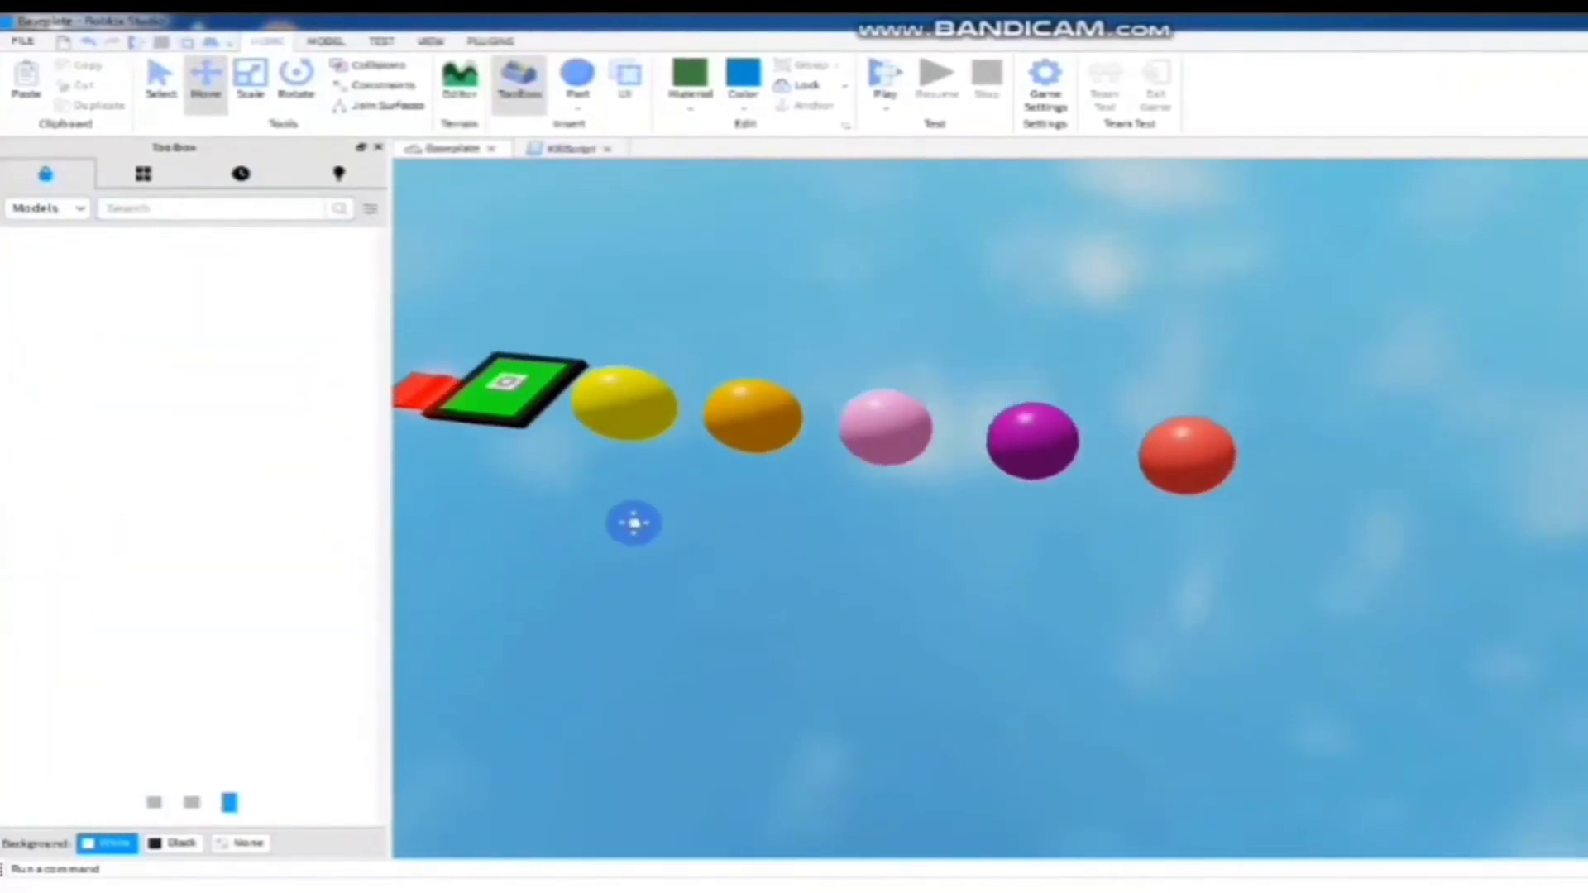
{"action": "middle_click_drag", "start_coordinate": [922, 343], "coordinate": [742, 286]}
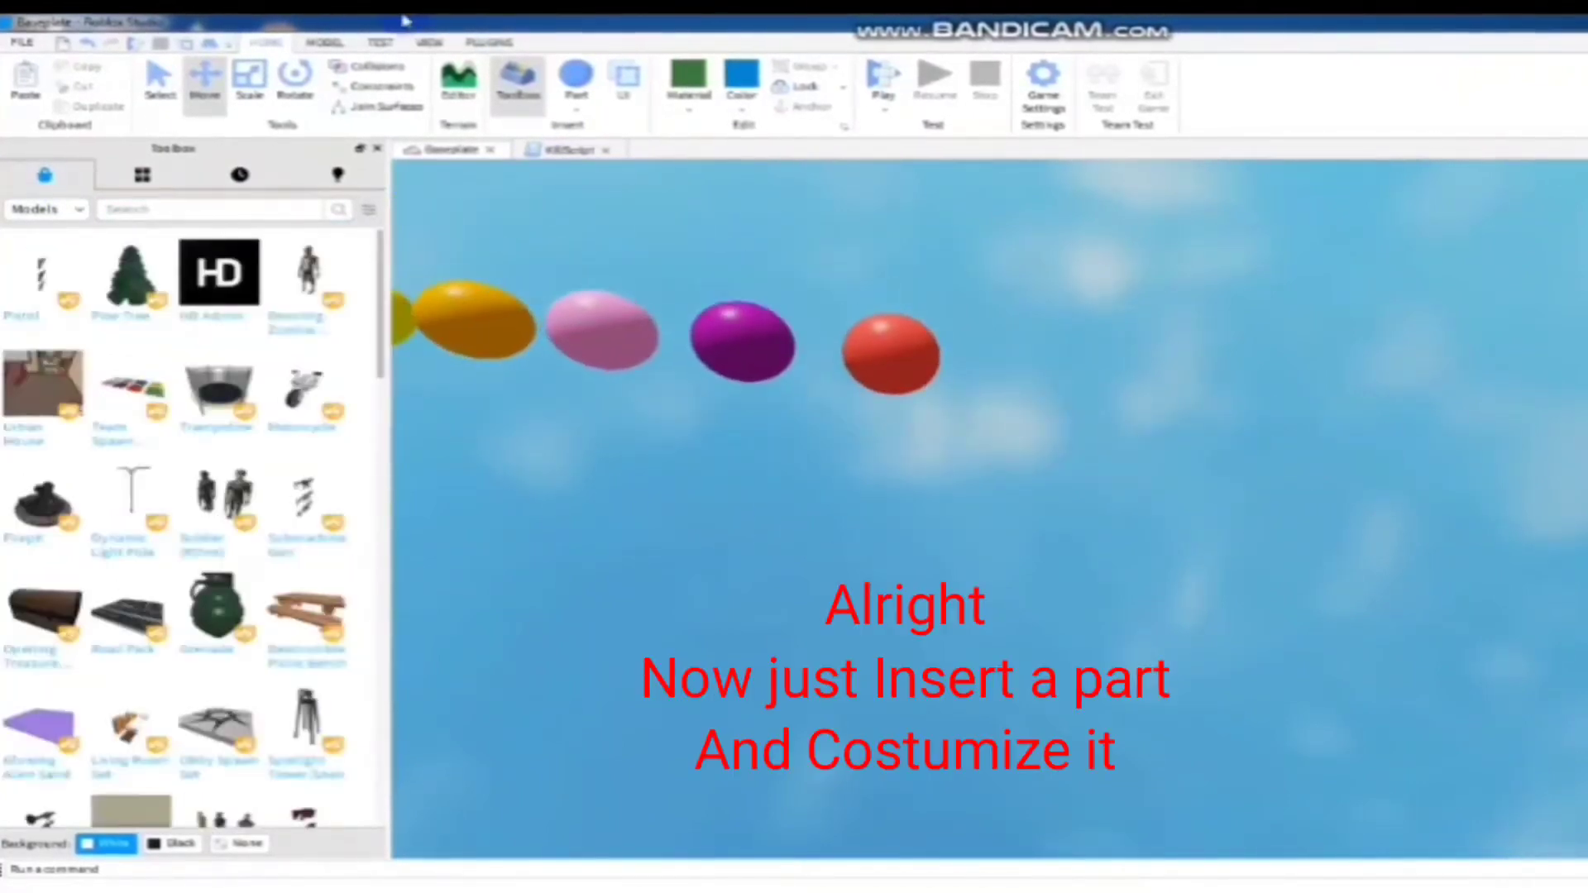
{"action": "left_click", "coordinate": [576, 83]}
{"action": "left_click", "coordinate": [627, 131]}
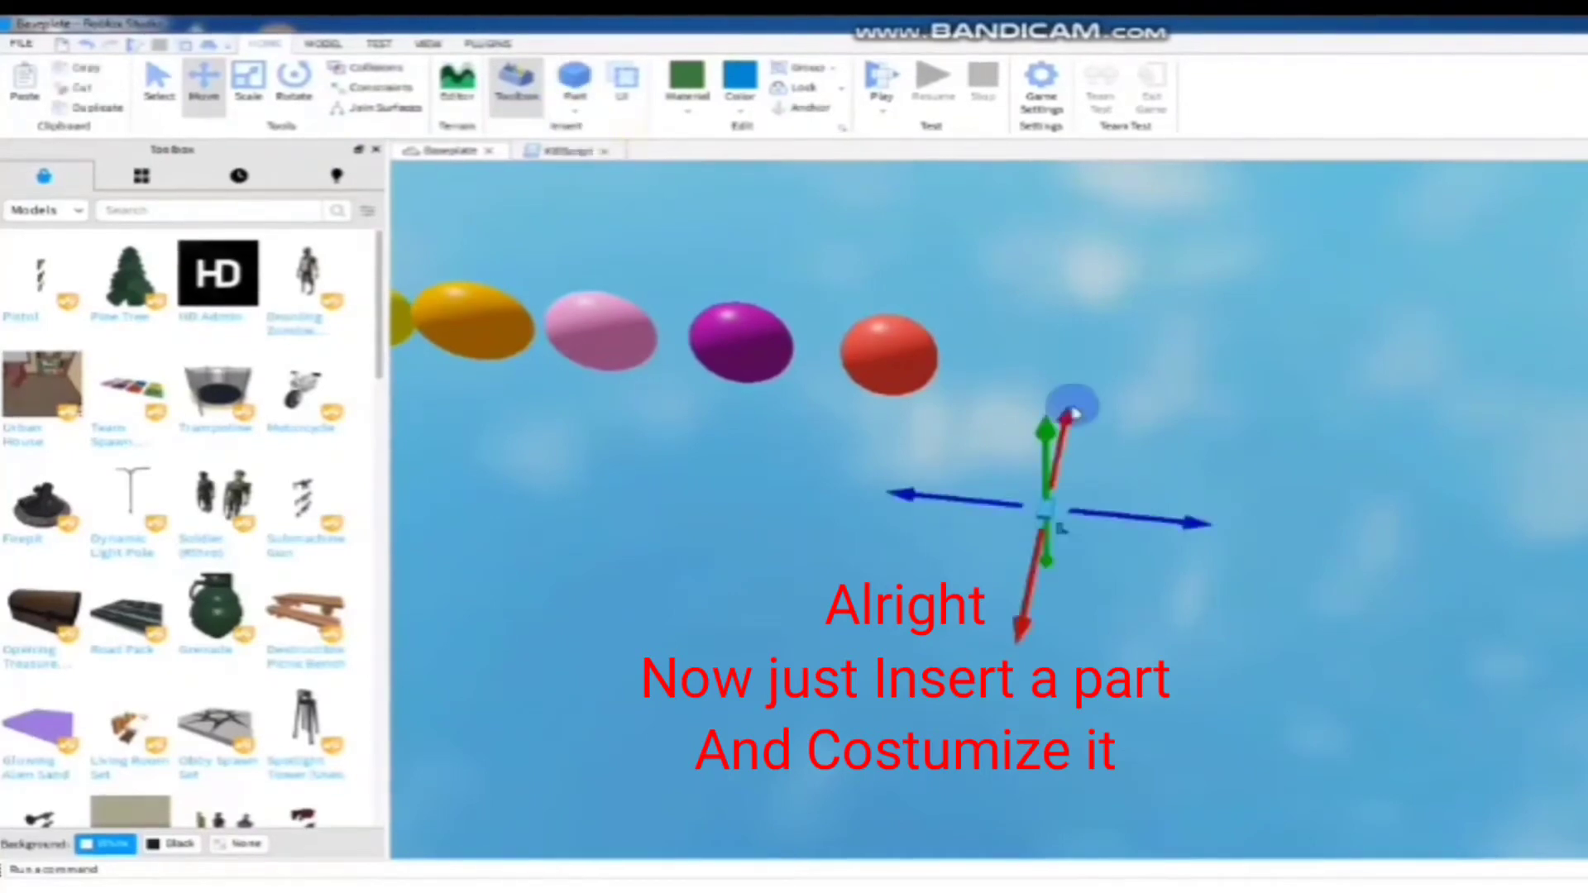
{"action": "left_click", "coordinate": [958, 429]}
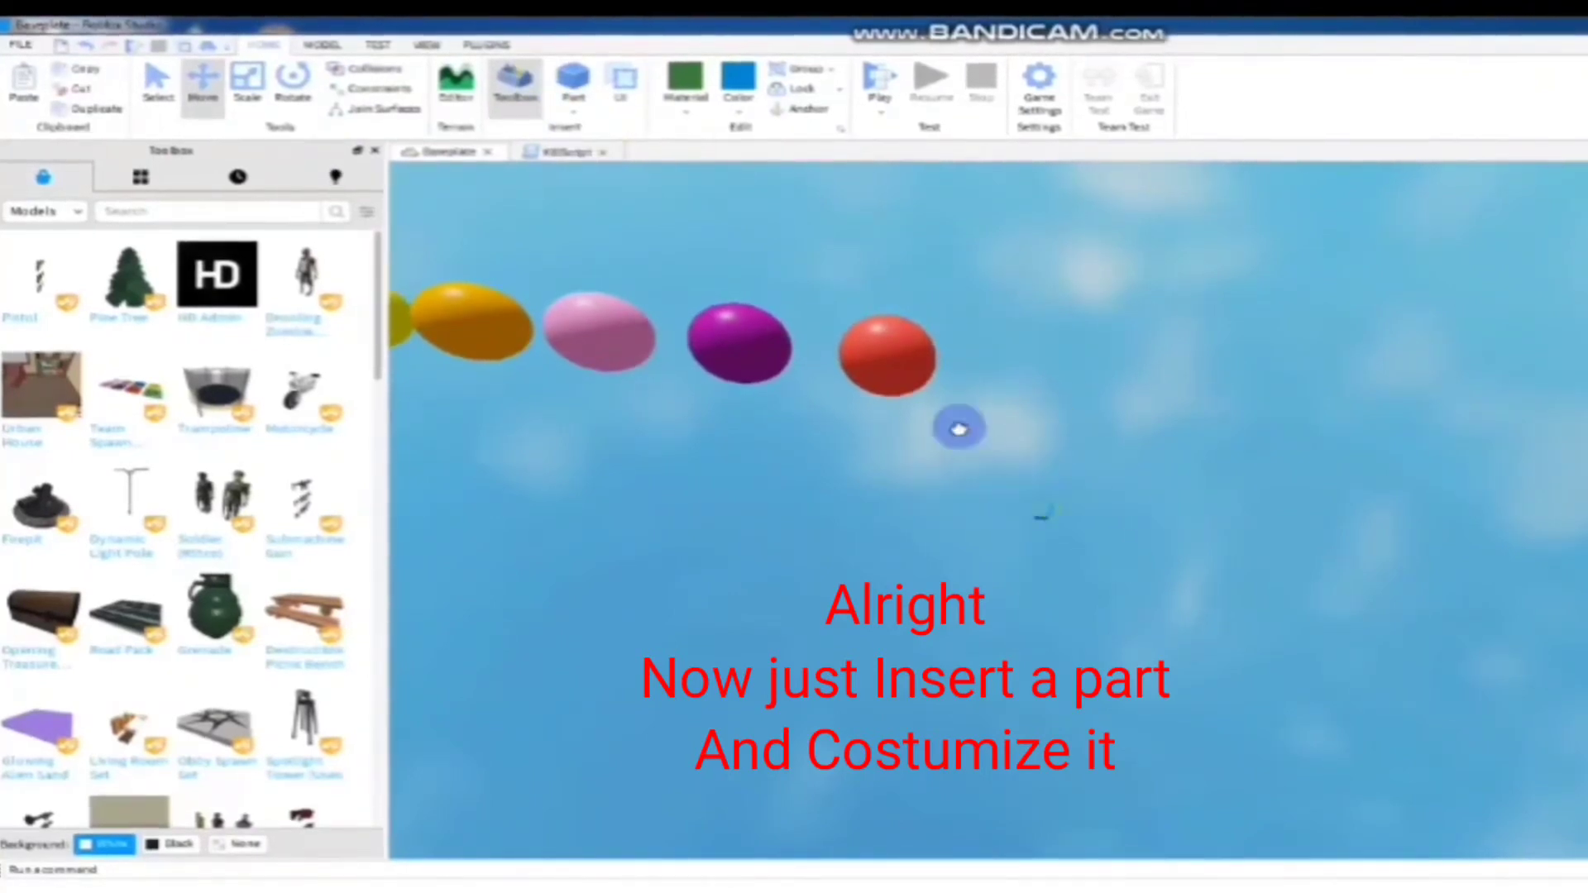
{"action": "left_click", "coordinate": [910, 364]}
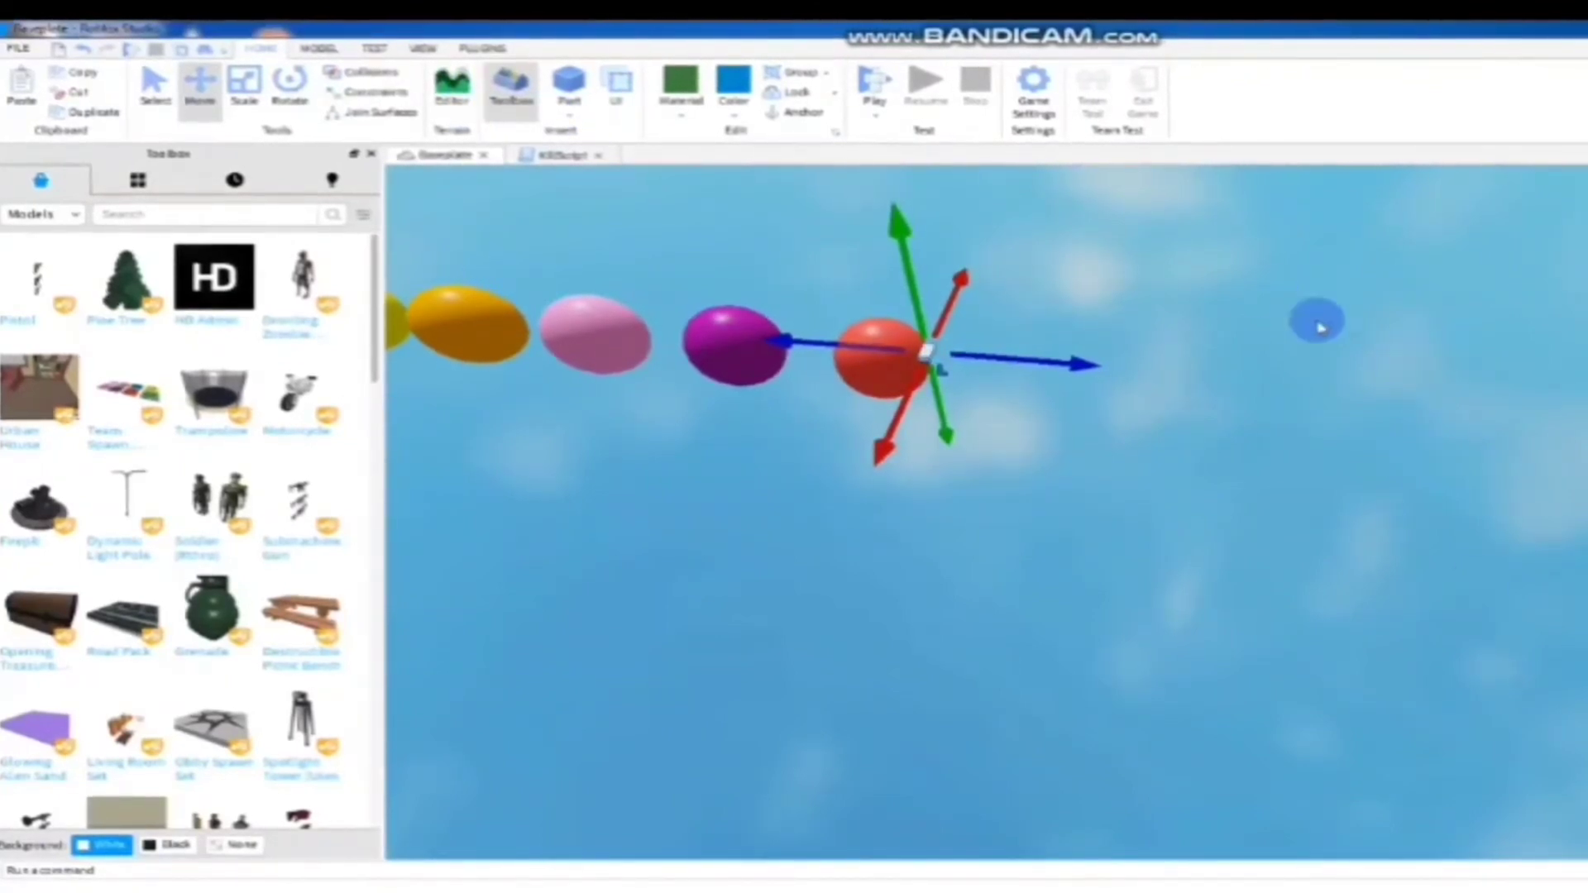
{"action": "left_click_drag", "start_coordinate": [1108, 340], "coordinate": [1126, 383]}
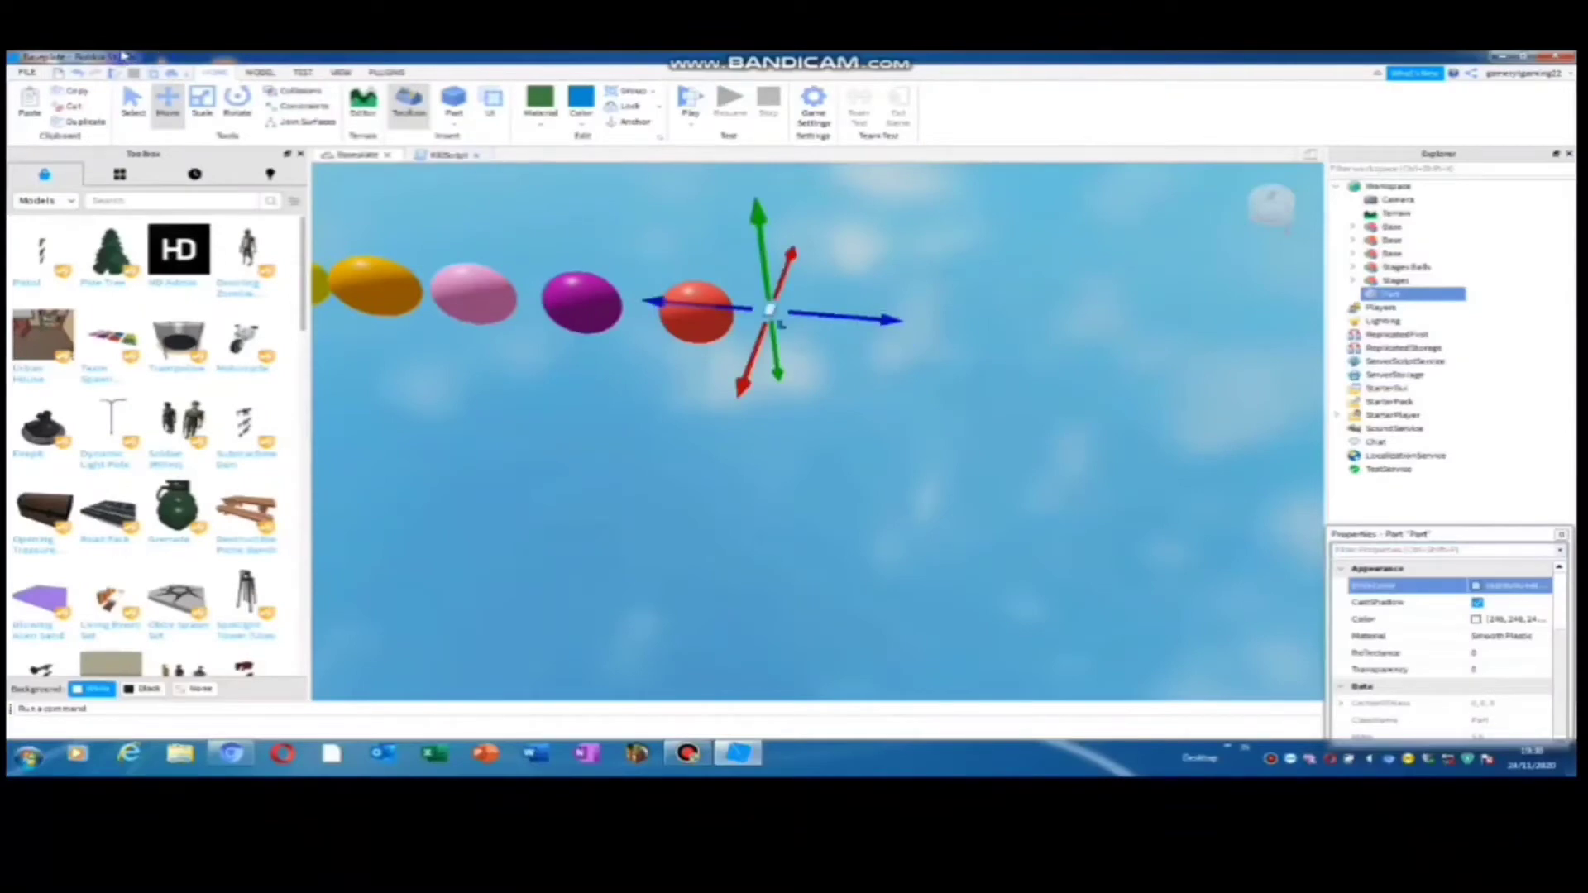
Step: Stretch the new part into a large flat platform extending beyond the red ball and colour it Sea green
{"action": "left_click", "coordinate": [205, 104]}
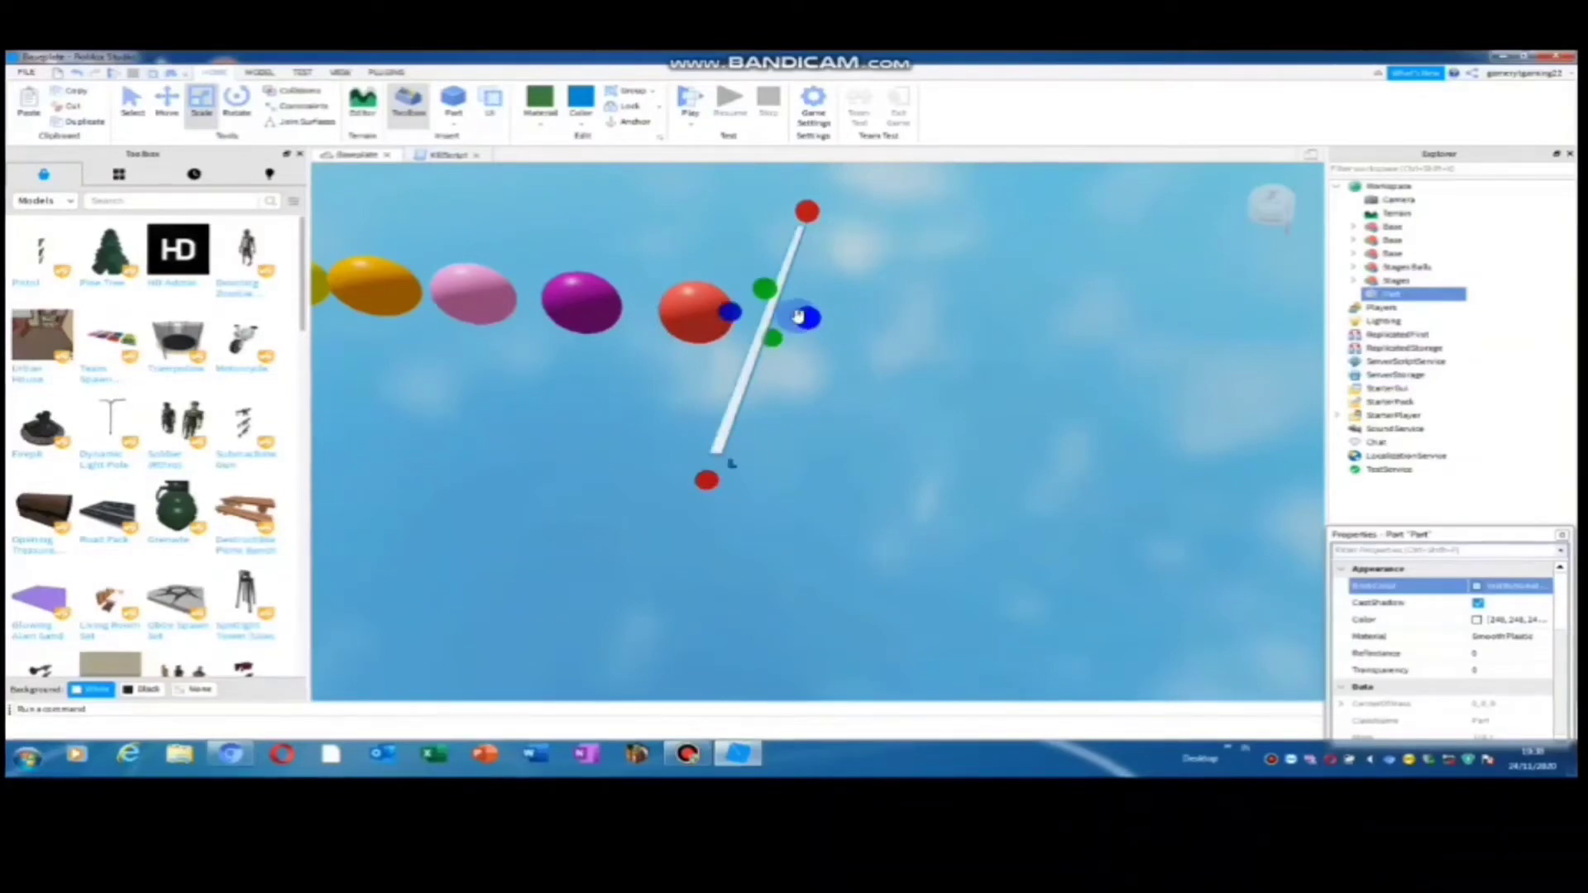
{"action": "left_click_drag", "start_coordinate": [798, 317], "coordinate": [1266, 493]}
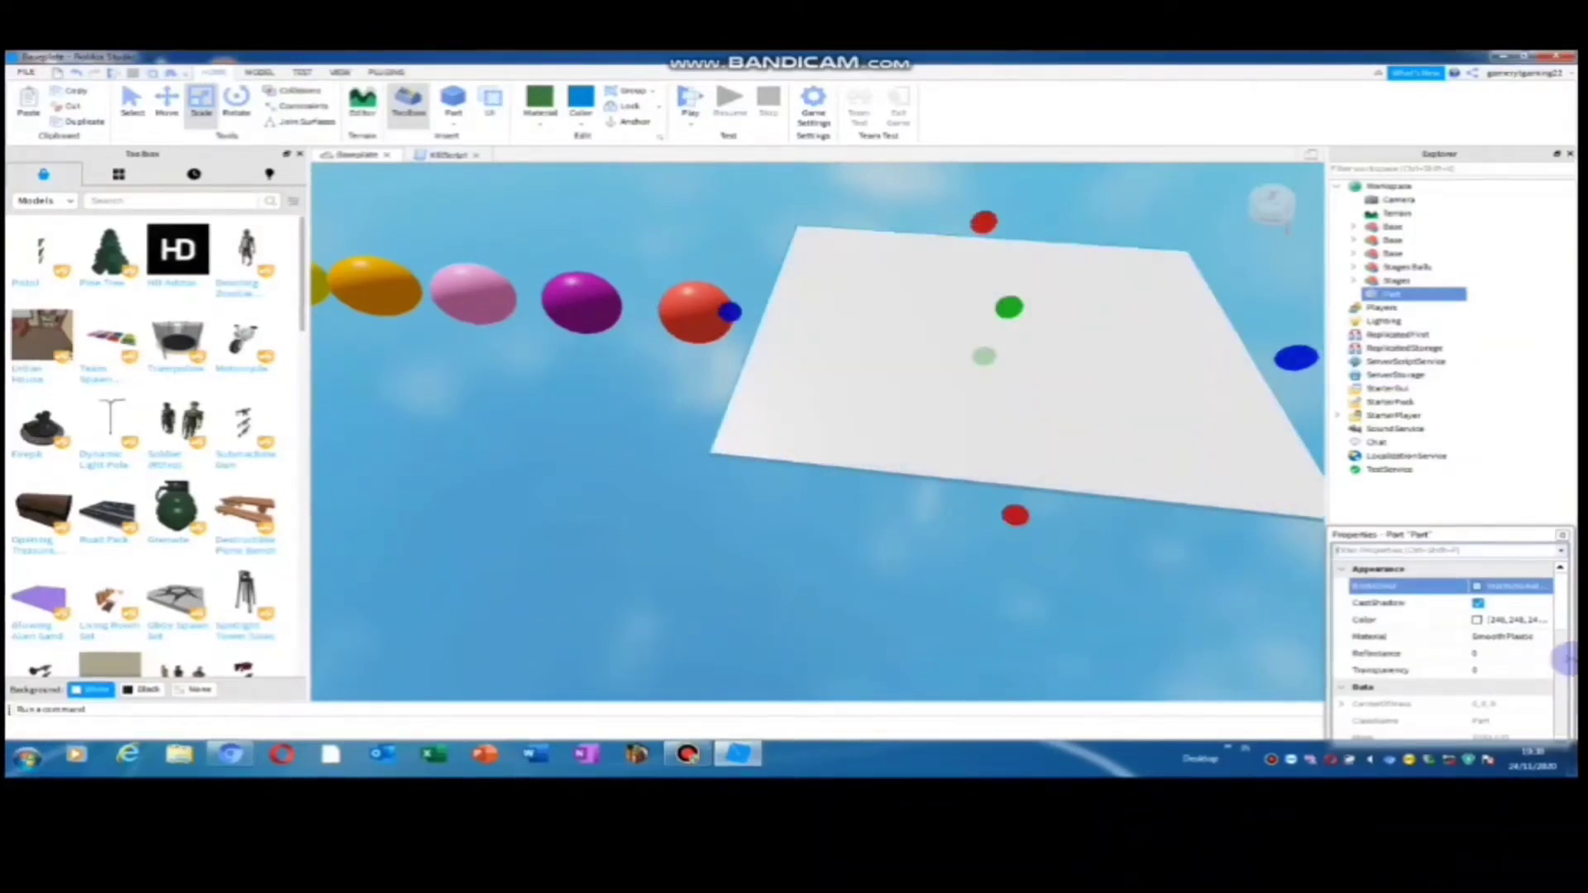
{"action": "left_click", "coordinate": [1496, 588]}
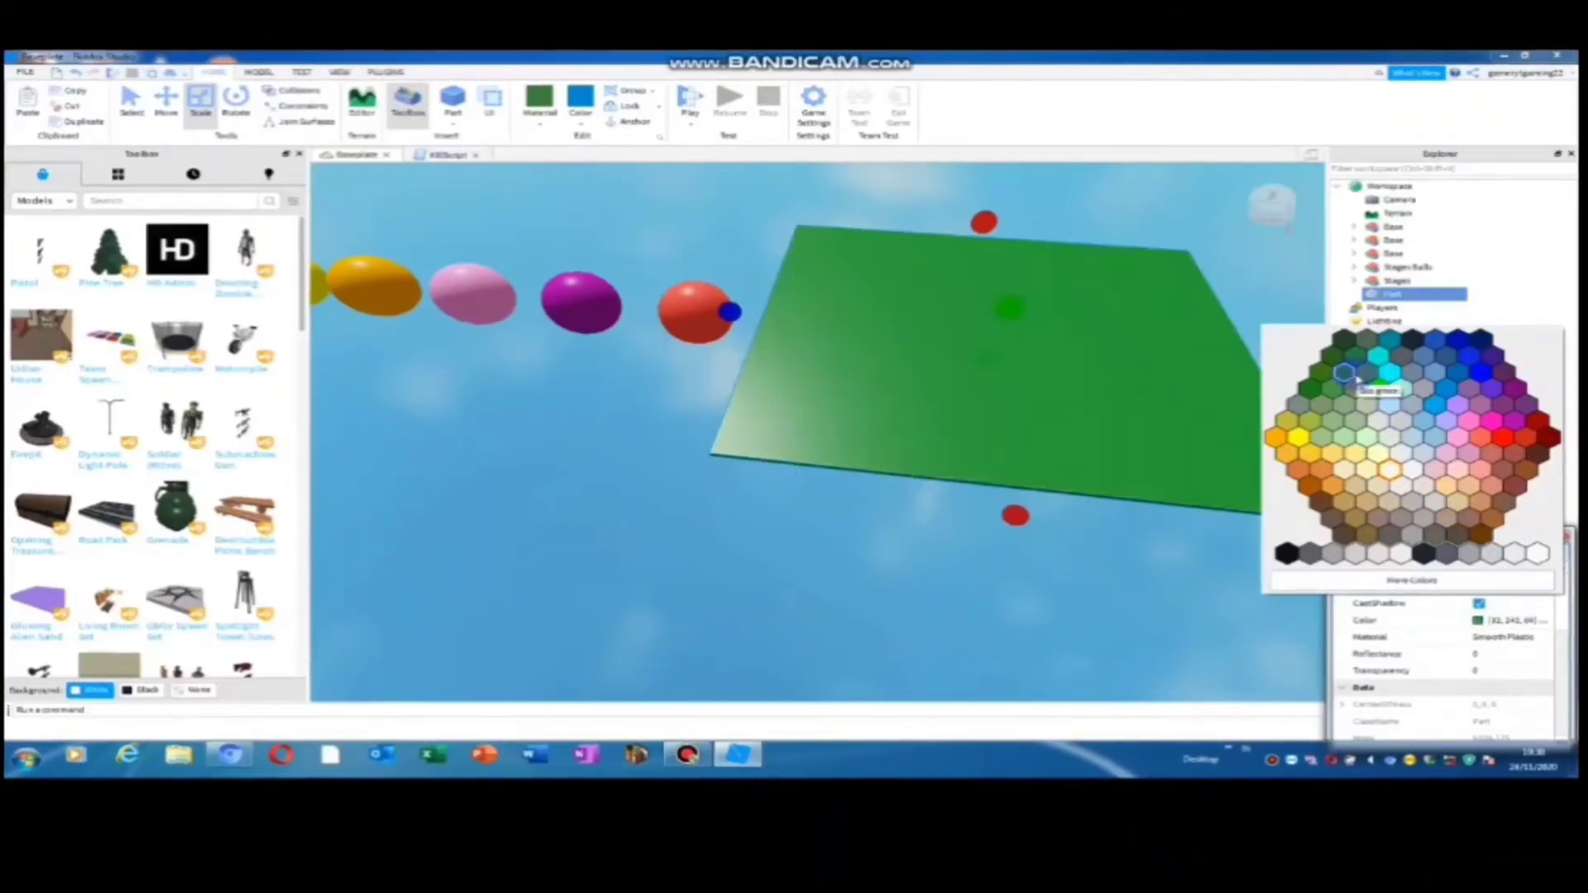
{"action": "left_click", "coordinate": [1350, 375]}
{"action": "left_click", "coordinate": [1104, 243]}
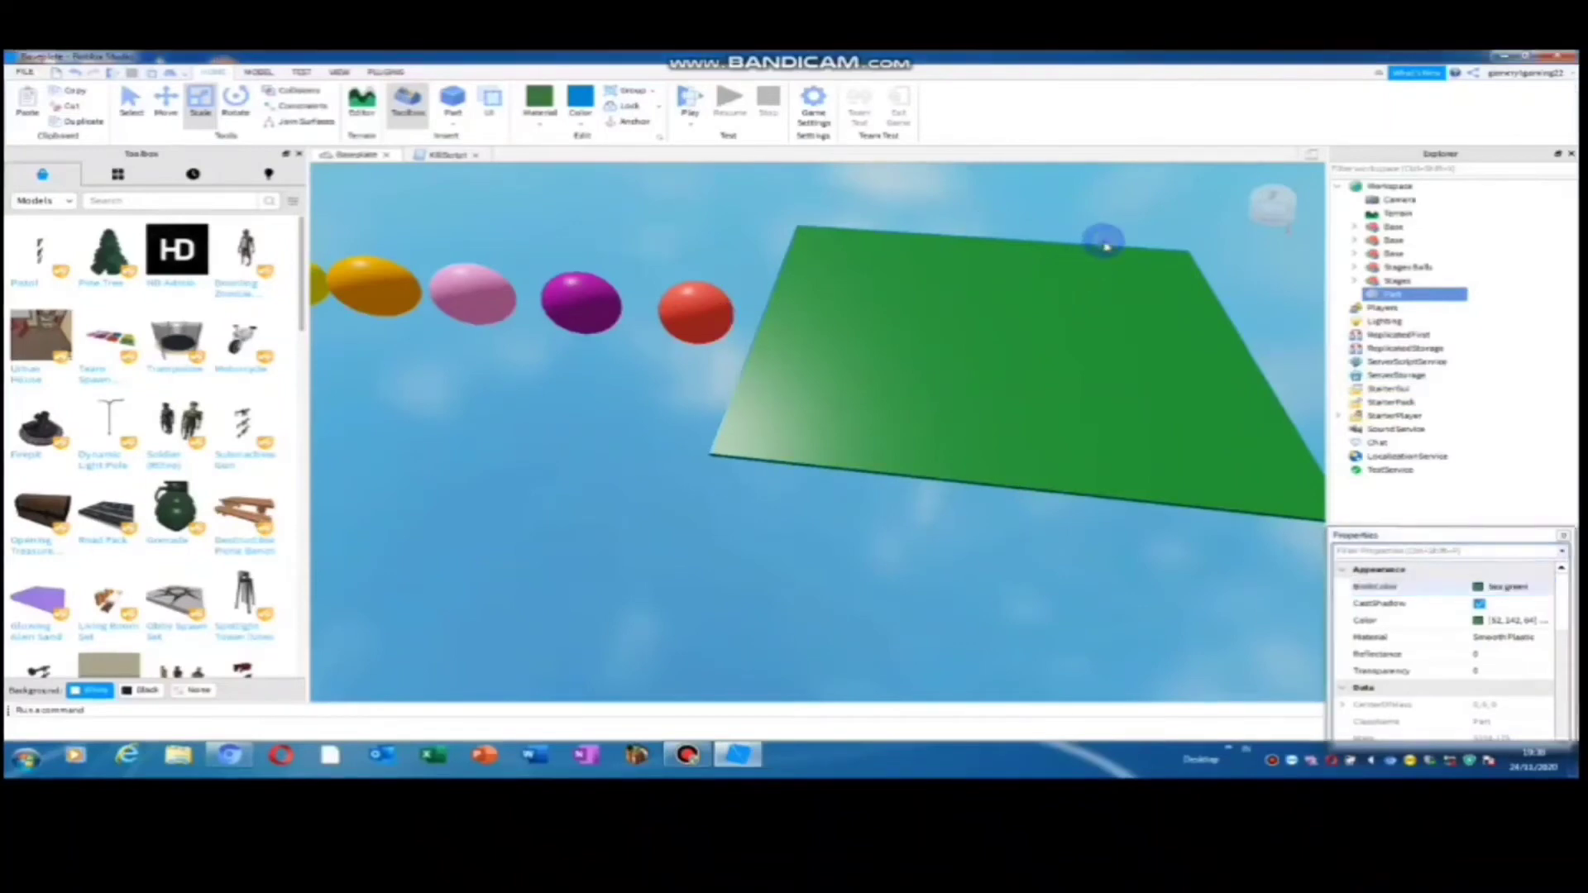
Step: Find the Treasure Chest model in the Toolbox, insert it, and place it near the middle of the green platform
{"action": "middle_click_drag", "start_coordinate": [1094, 288], "coordinate": [1089, 324]}
{"action": "right_click_drag", "start_coordinate": [1012, 342], "coordinate": [1021, 338]}
{"action": "middle_click_drag", "start_coordinate": [1020, 338], "coordinate": [1086, 331]}
{"action": "scroll", "coordinate": [1040, 355], "scroll_direction": "up", "scroll_amount": 1}
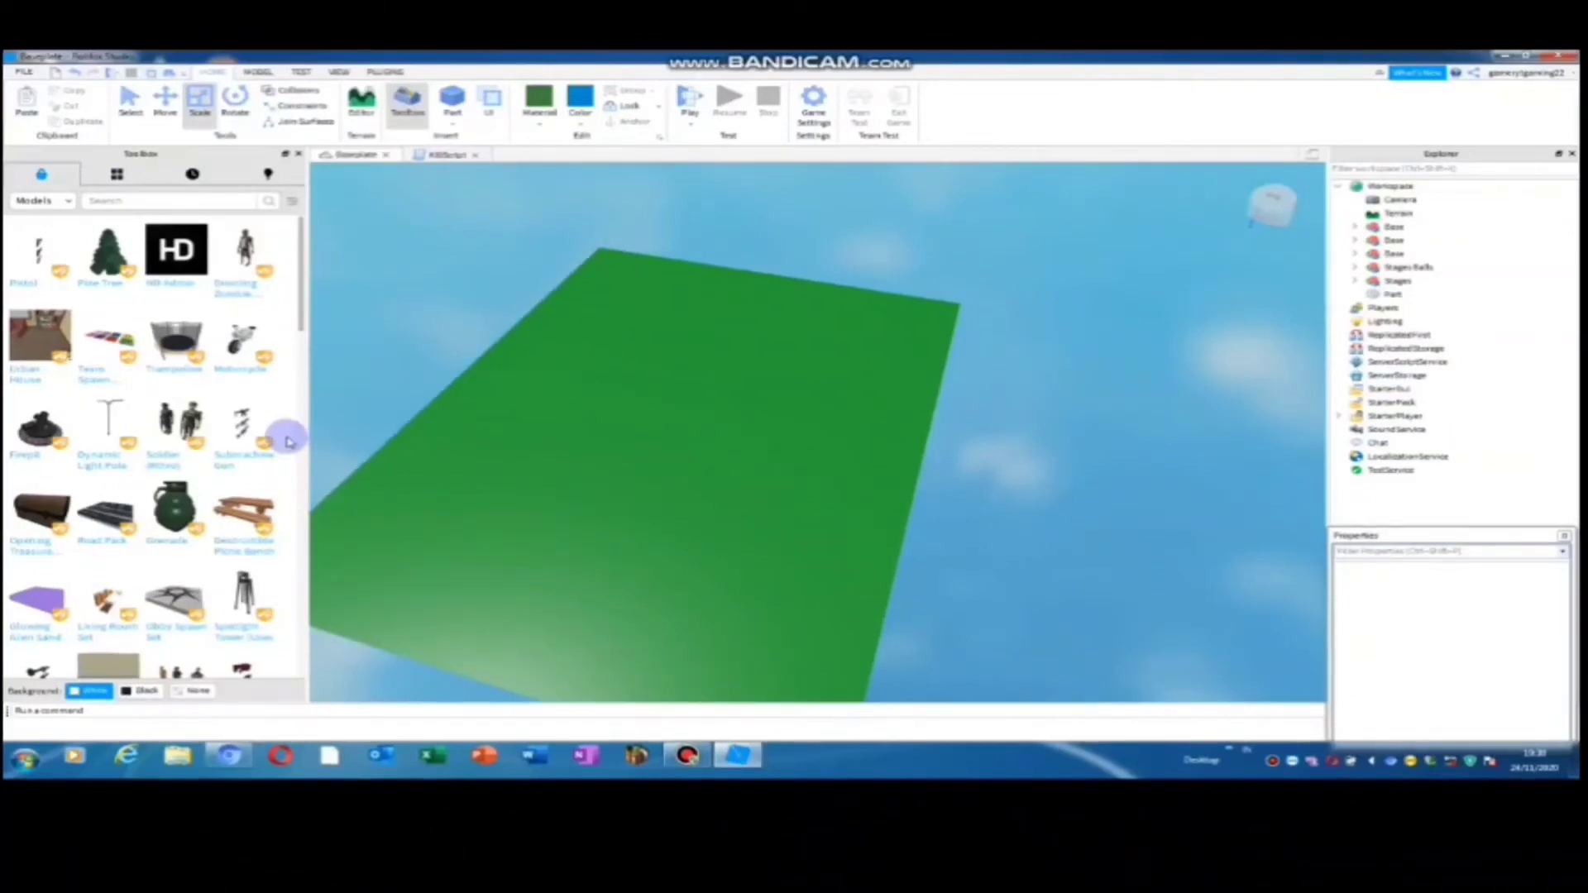
{"action": "scroll", "coordinate": [280, 432], "scroll_direction": "down", "scroll_amount": 4}
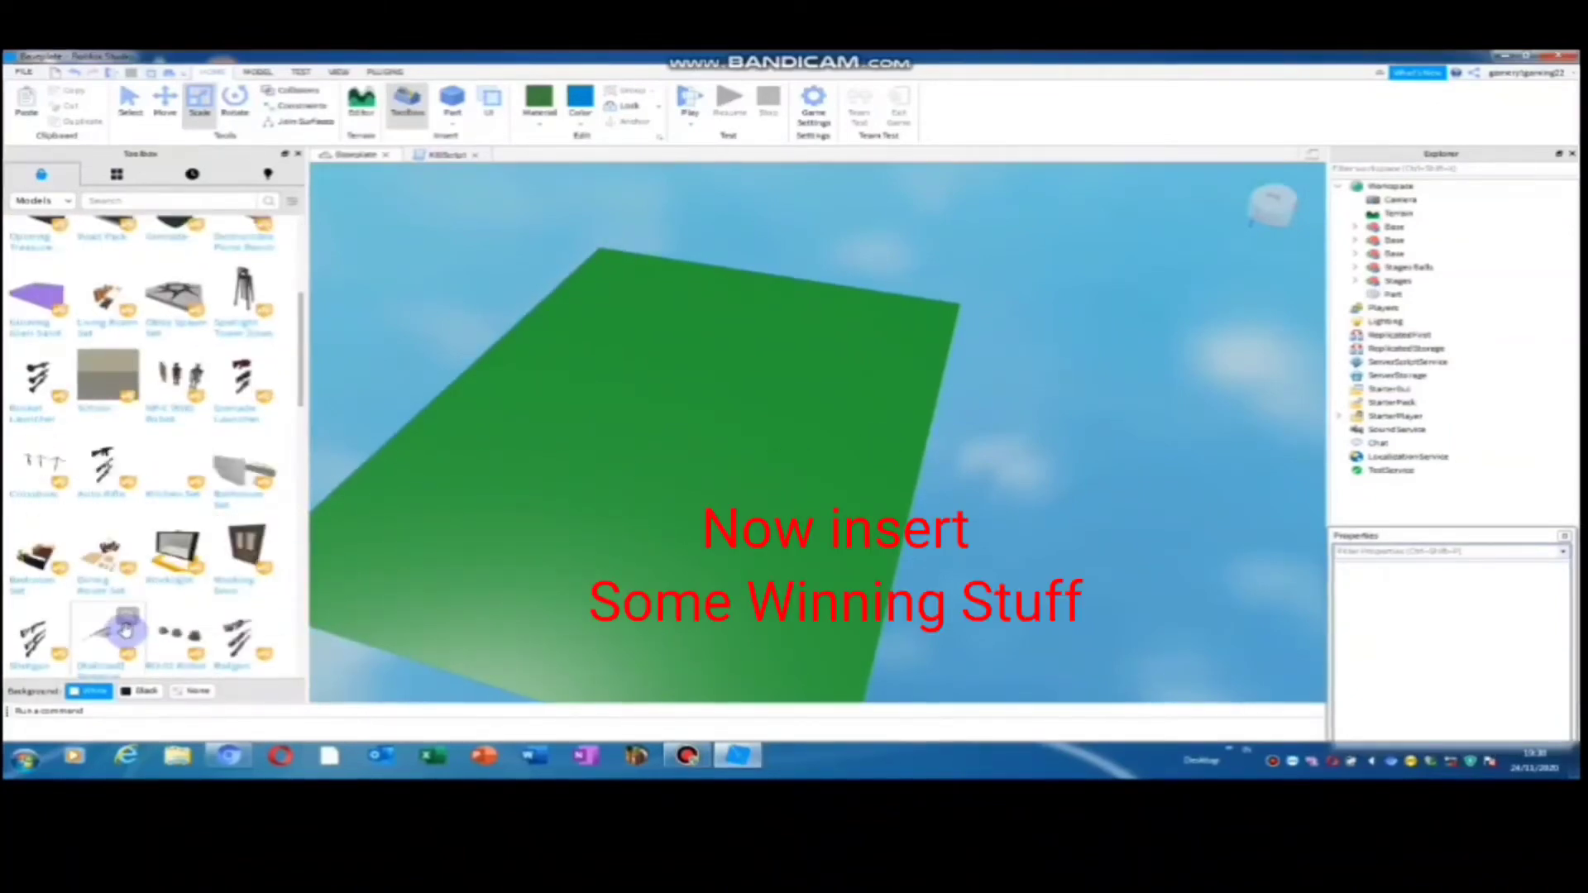
{"action": "scroll", "coordinate": [120, 620], "scroll_direction": "down", "scroll_amount": 8}
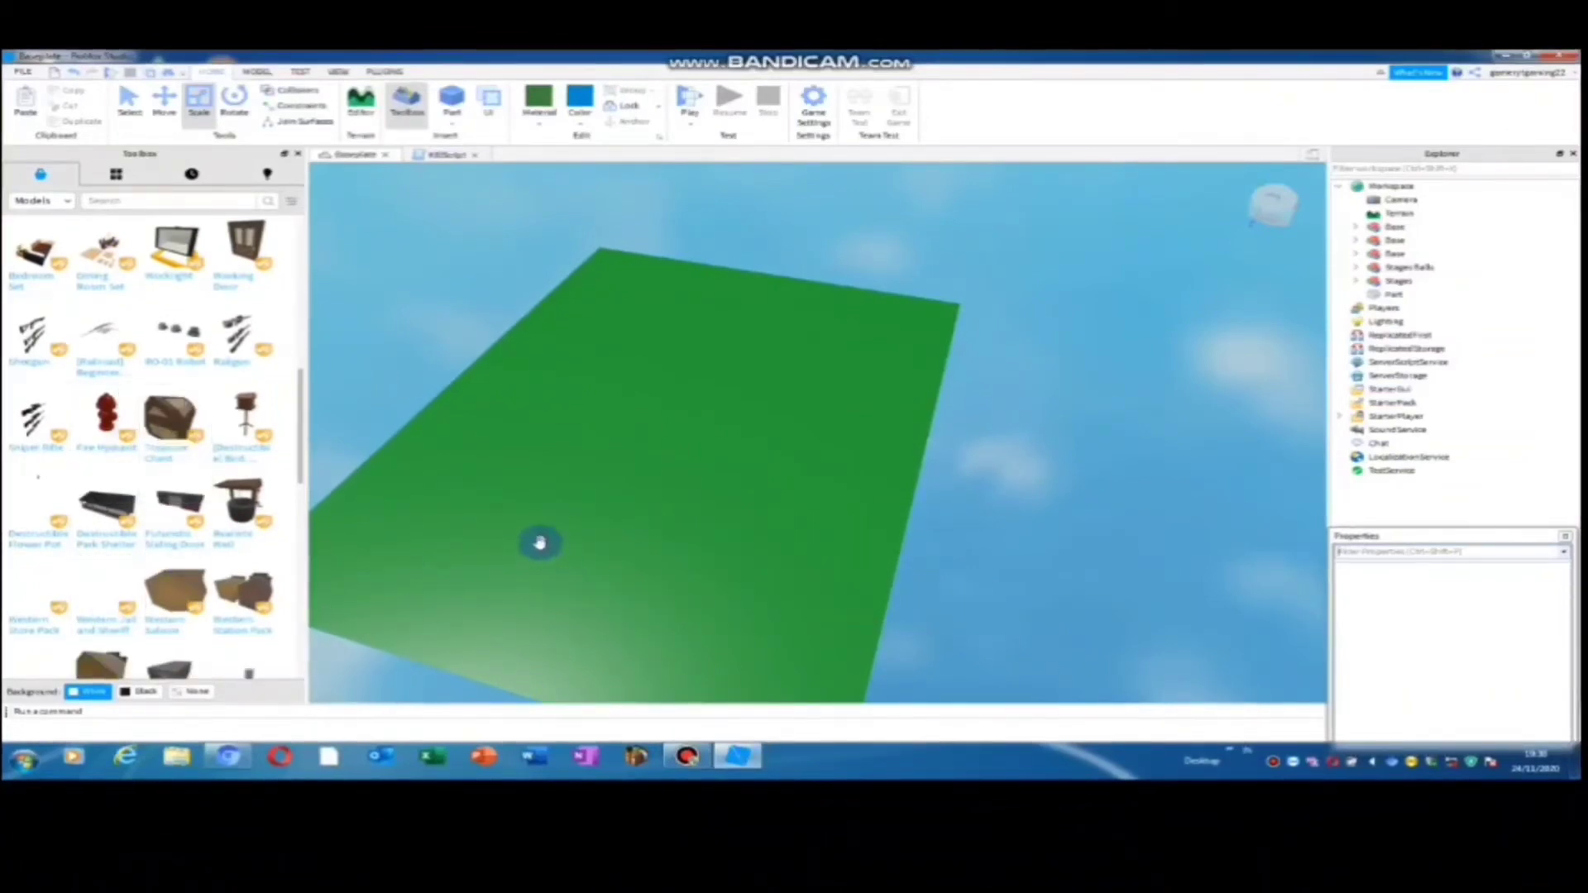
{"action": "scroll", "coordinate": [704, 486], "scroll_direction": "down", "scroll_amount": 5}
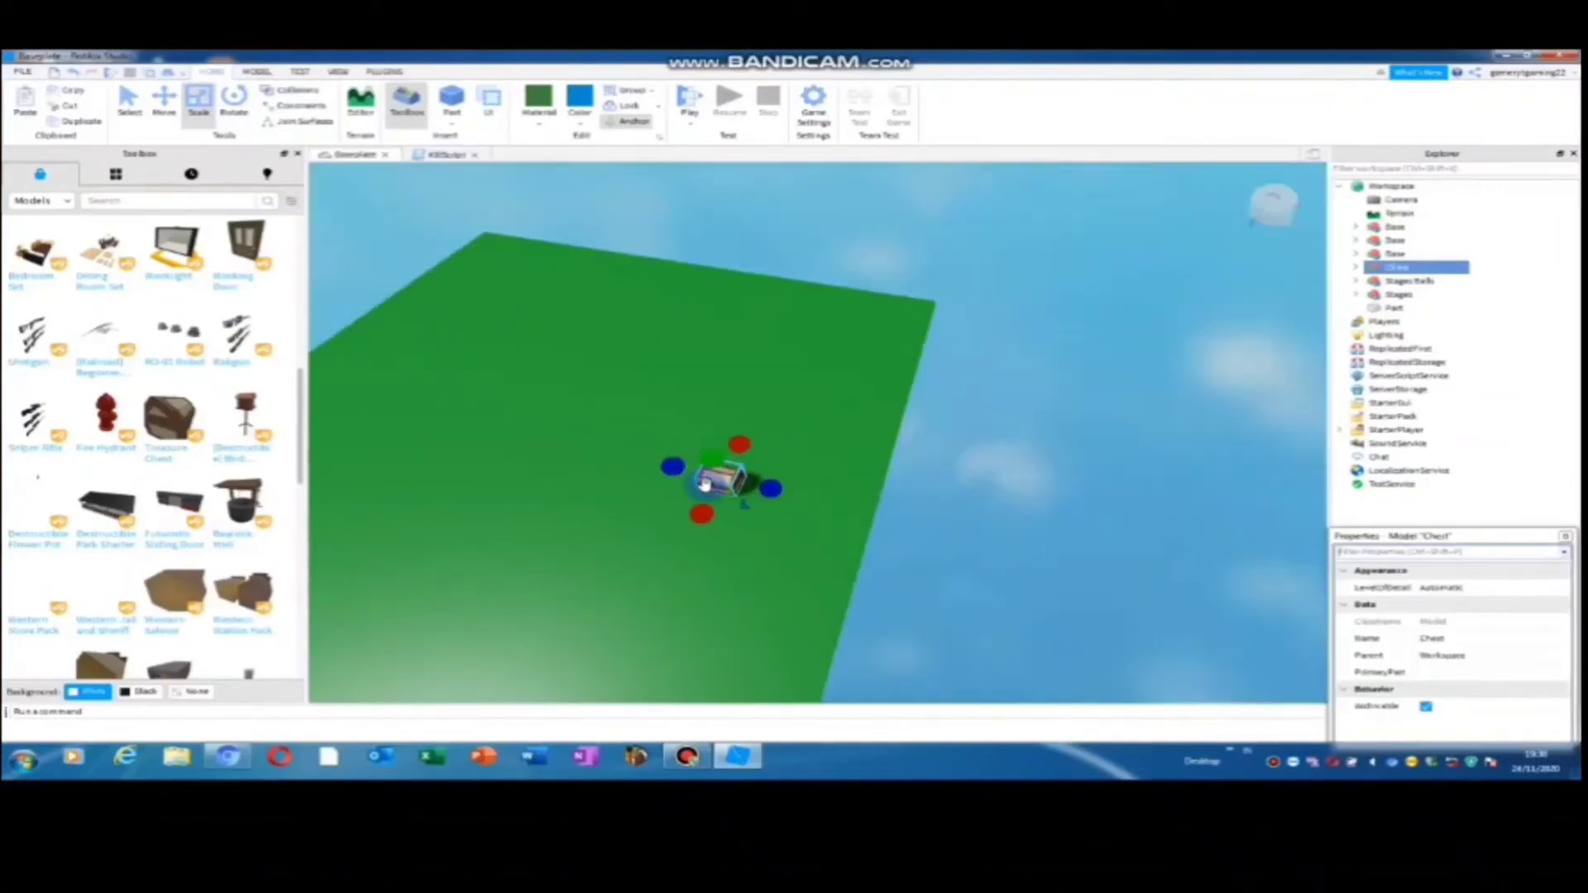
{"action": "left_click_drag", "start_coordinate": [703, 480], "coordinate": [493, 457]}
{"action": "scroll", "coordinate": [488, 449], "scroll_direction": "down", "scroll_amount": 4}
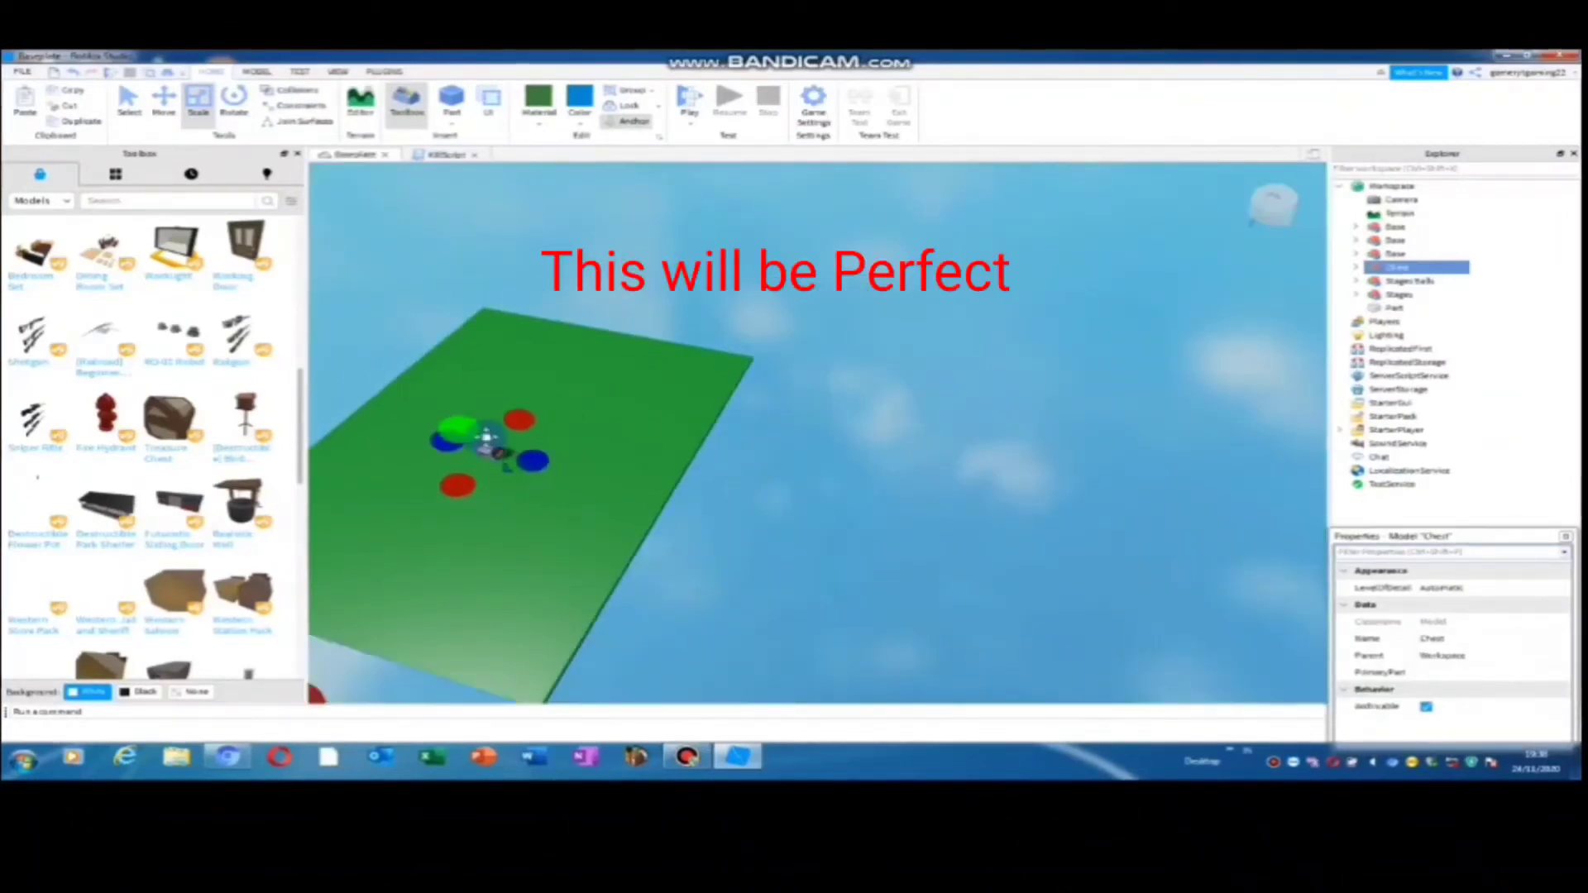
{"action": "key", "text": "a"}
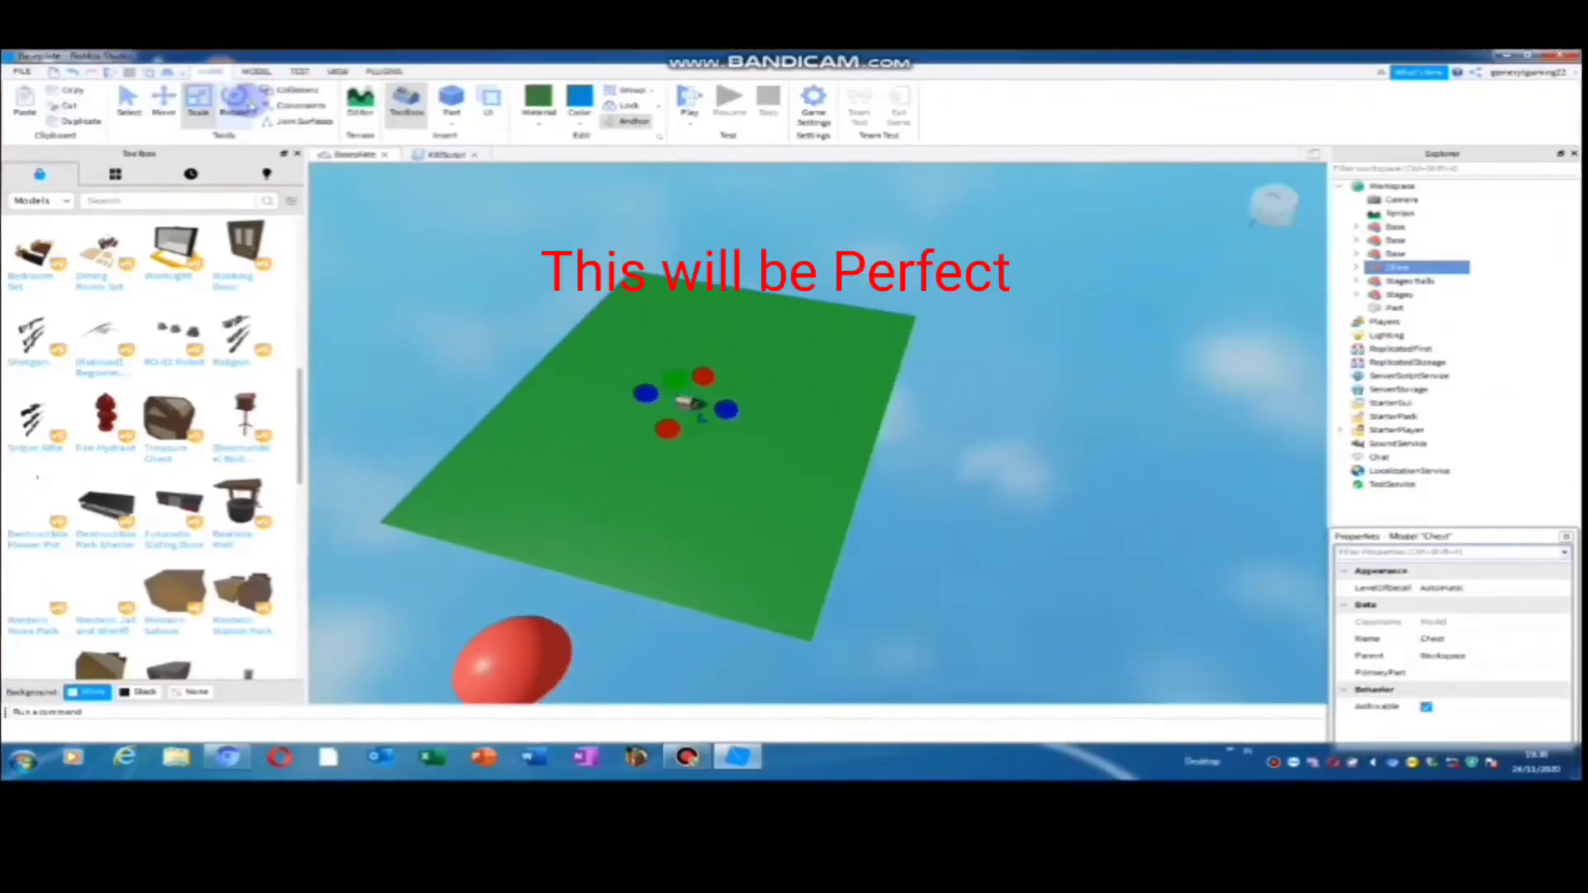
Step: Scale the treasure chest up to several times its size on the green winning platform
{"action": "left_click", "coordinate": [234, 100]}
{"action": "left_click_drag", "start_coordinate": [752, 466], "coordinate": [568, 312]}
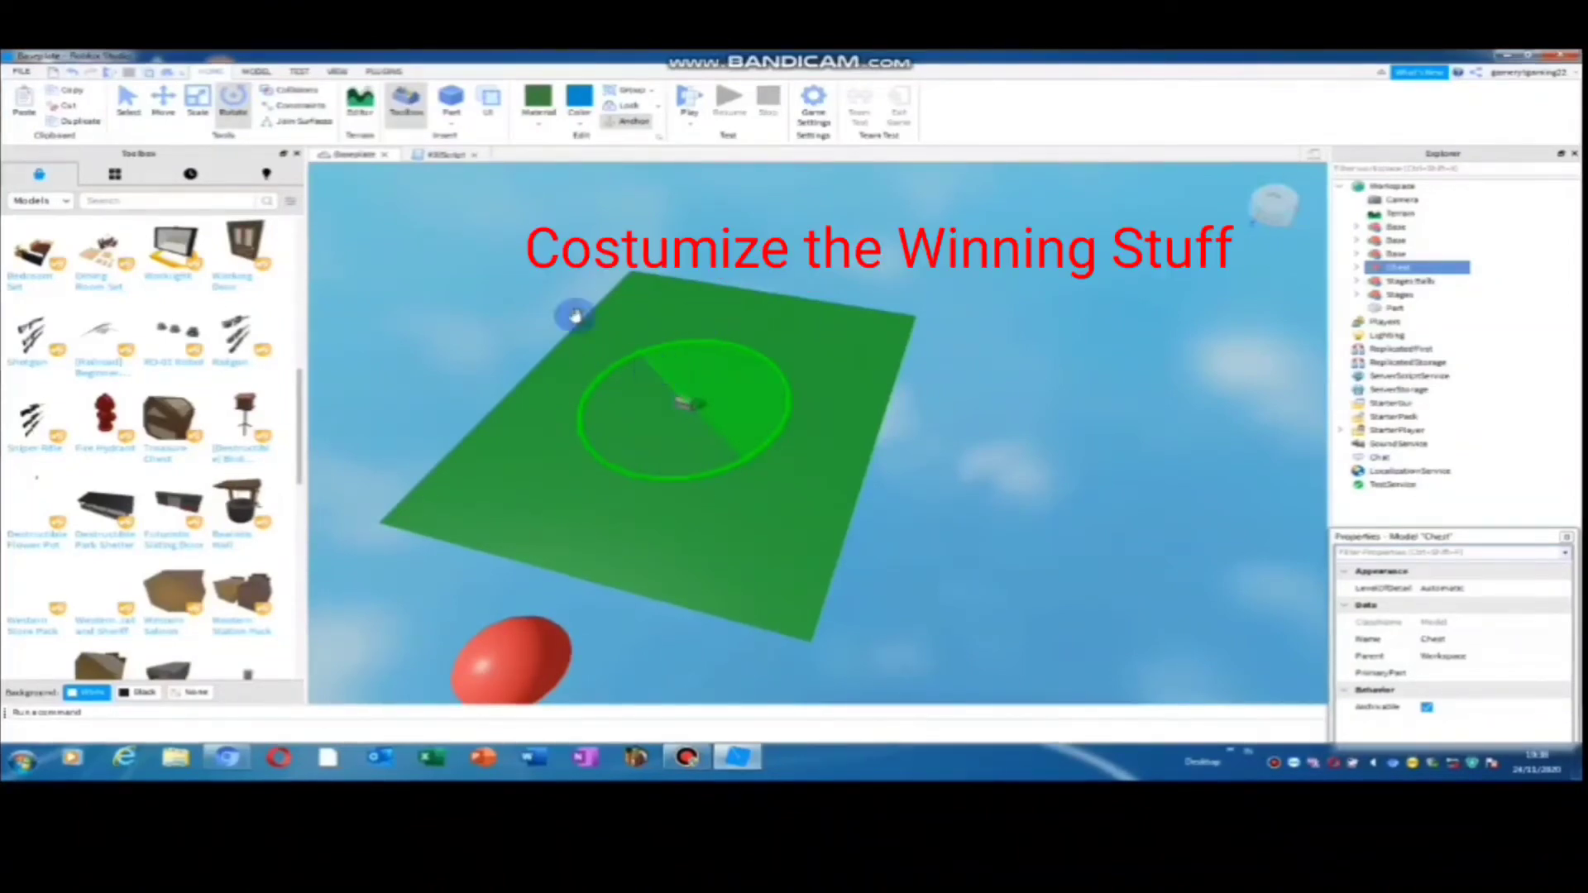
{"action": "left_click", "coordinate": [198, 99]}
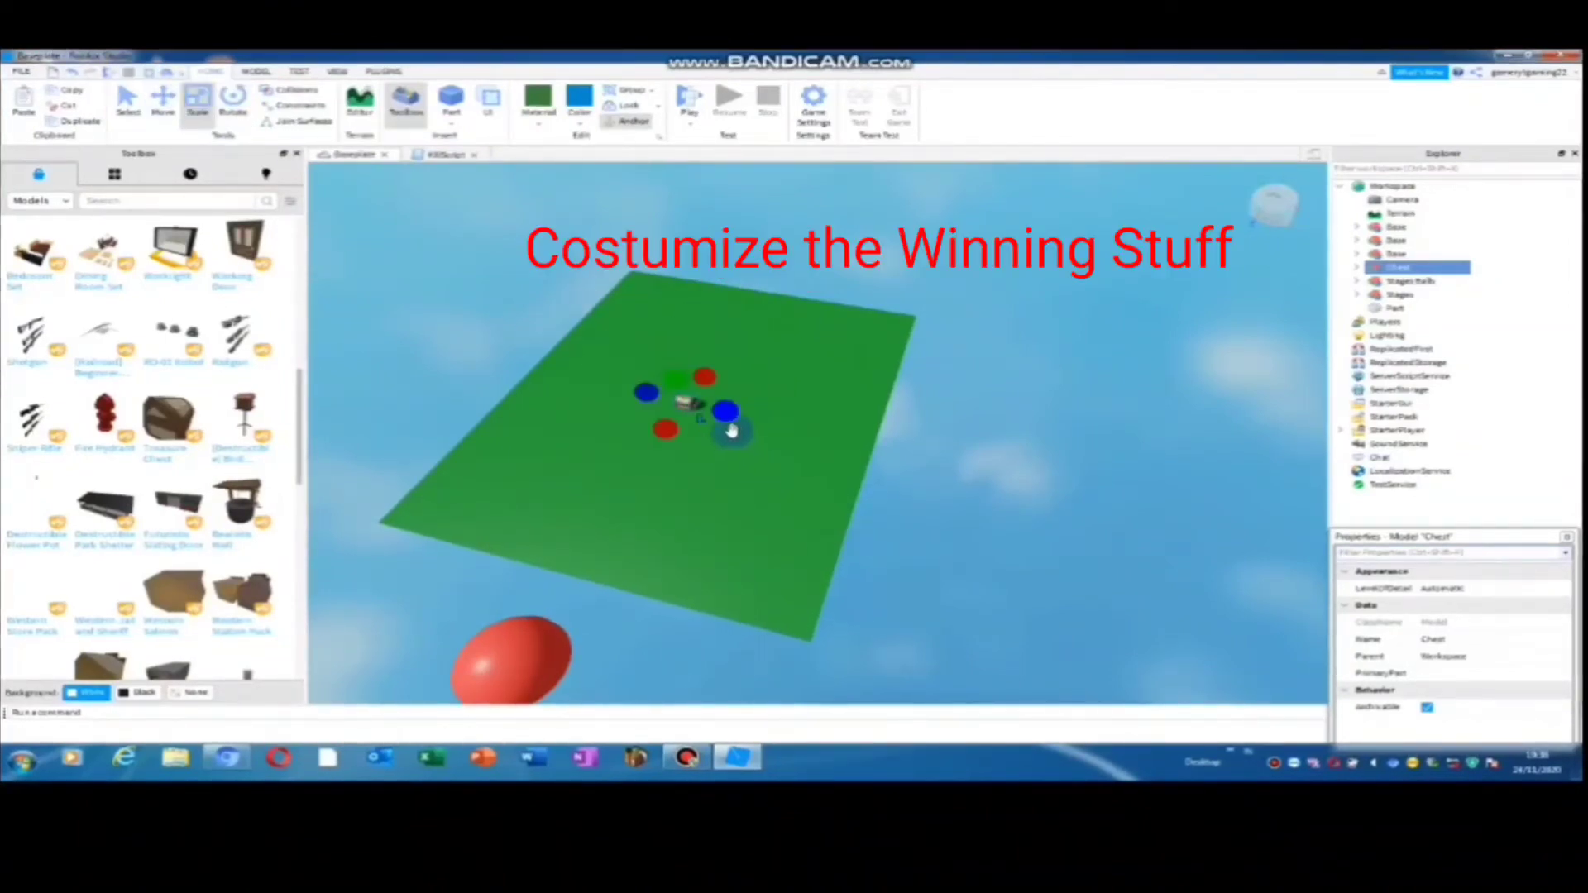
{"action": "left_click_drag", "start_coordinate": [731, 430], "coordinate": [761, 454]}
Step: Move the enlarged treasure chest so that it sits near the centre of the green platform, and deselect it
{"action": "left_click", "coordinate": [163, 103]}
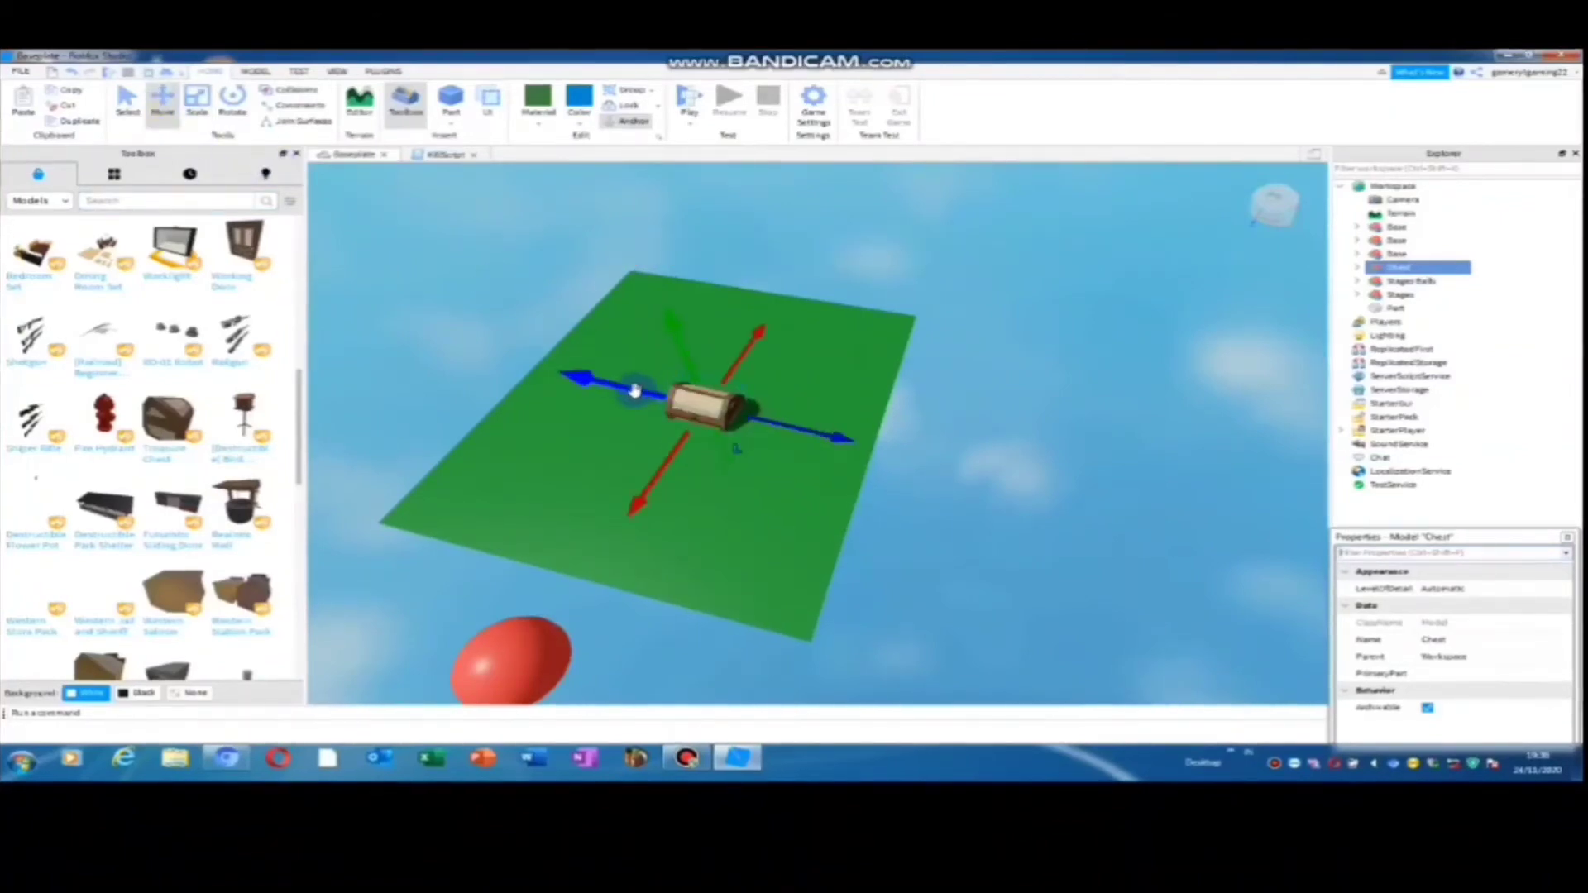
{"action": "left_click_drag", "start_coordinate": [635, 390], "coordinate": [655, 365]}
{"action": "left_click_drag", "start_coordinate": [647, 436], "coordinate": [722, 367]}
{"action": "left_click", "coordinate": [946, 504]}
{"action": "middle_click_drag", "start_coordinate": [943, 501], "coordinate": [956, 434]}
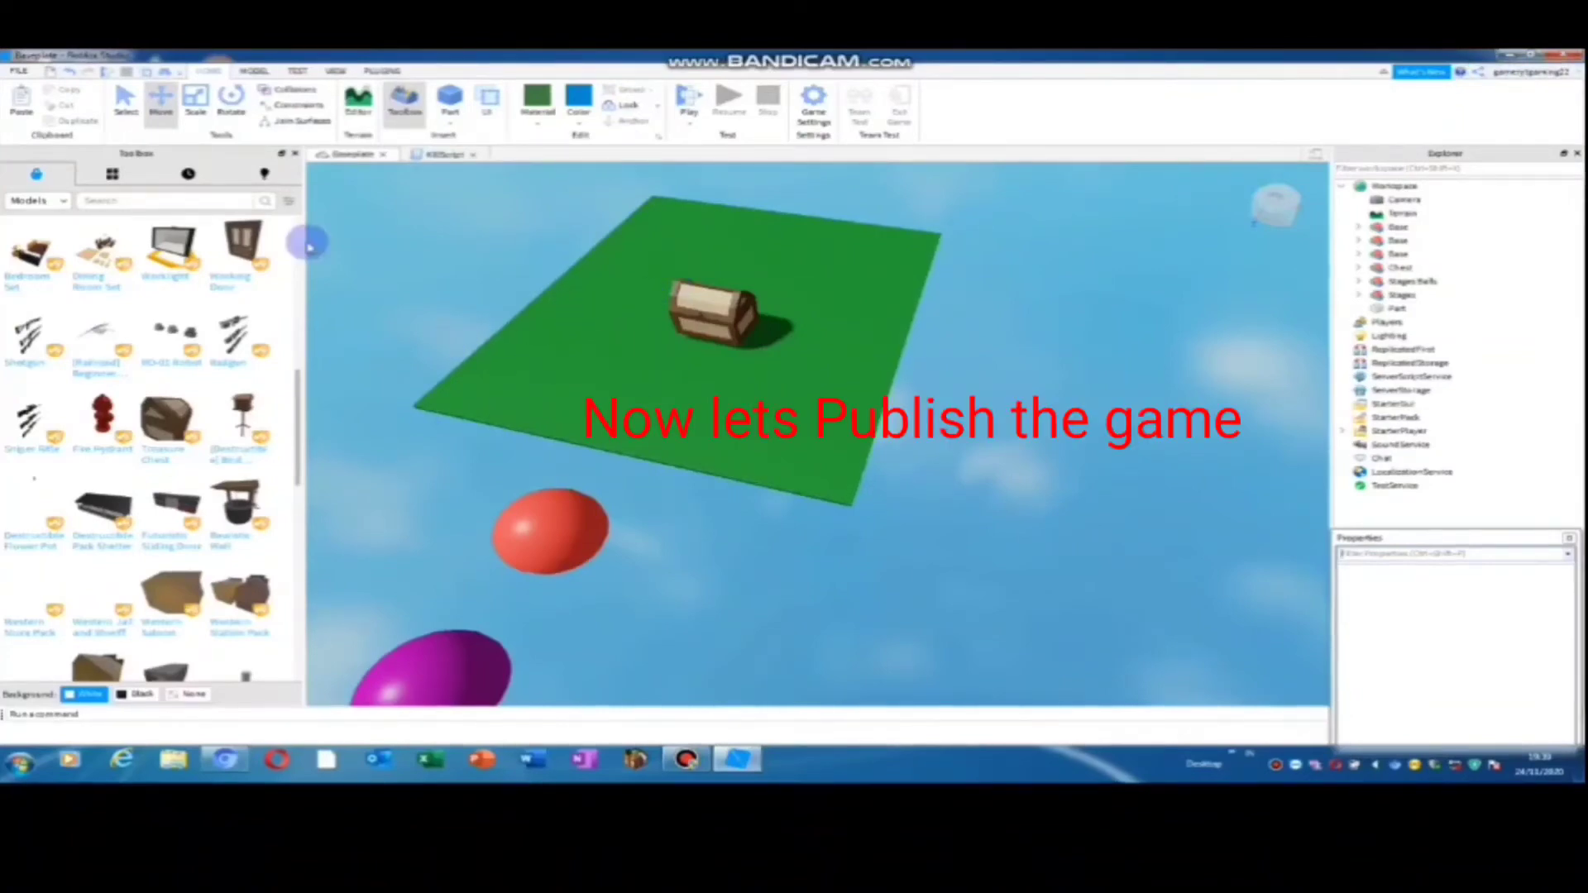
Step: Start publishing the place to Roblox as a new game named "GAMERZ Channel OBBY"
{"action": "left_click", "coordinate": [18, 73]}
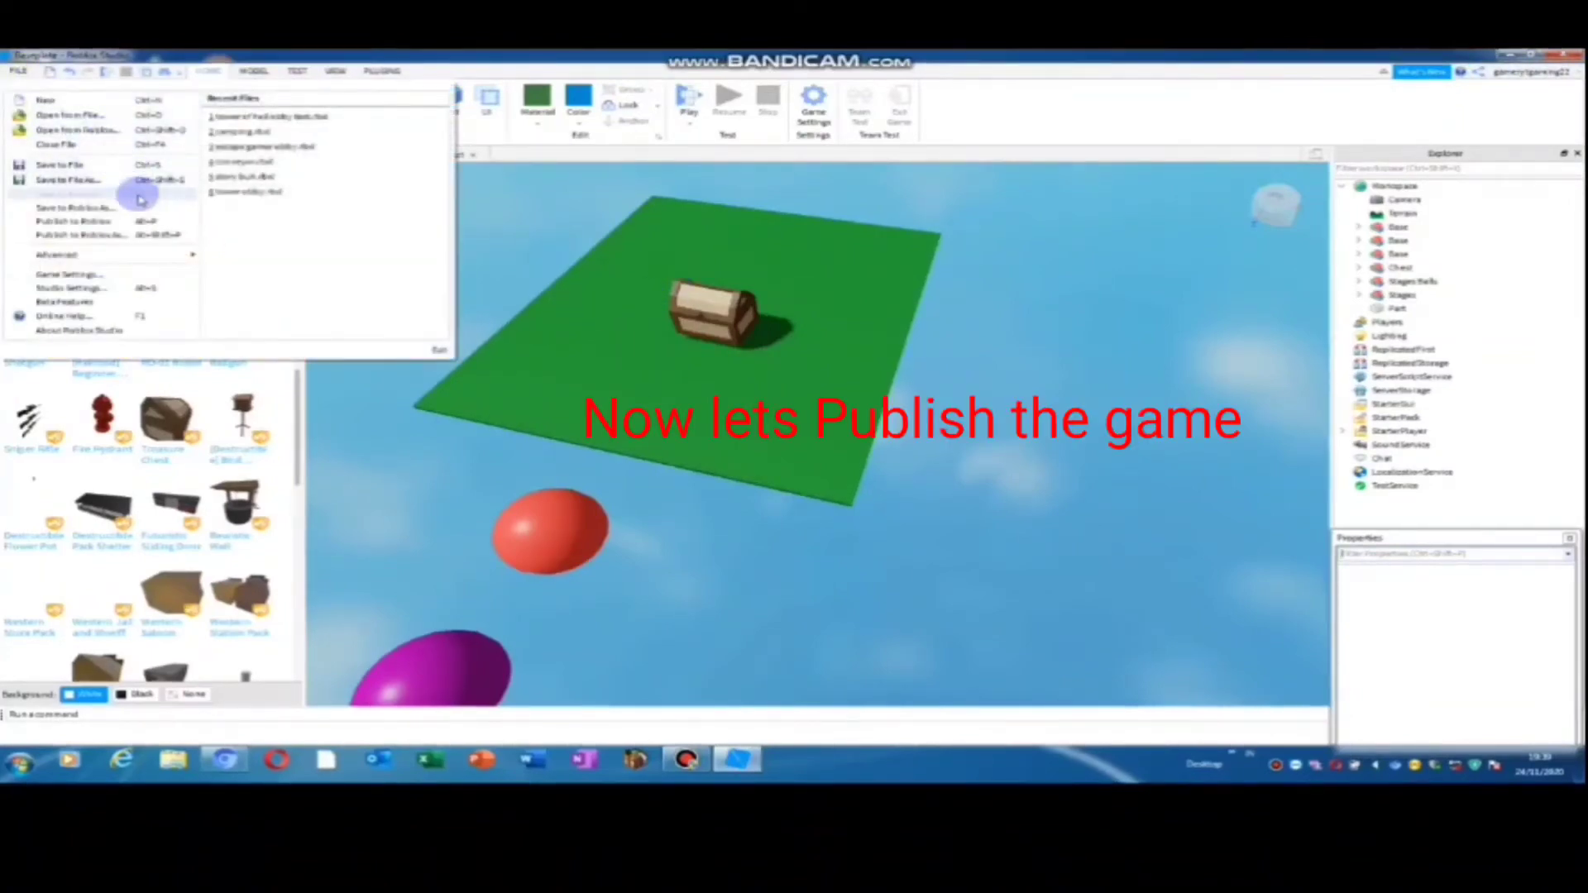
{"action": "left_click", "coordinate": [149, 237]}
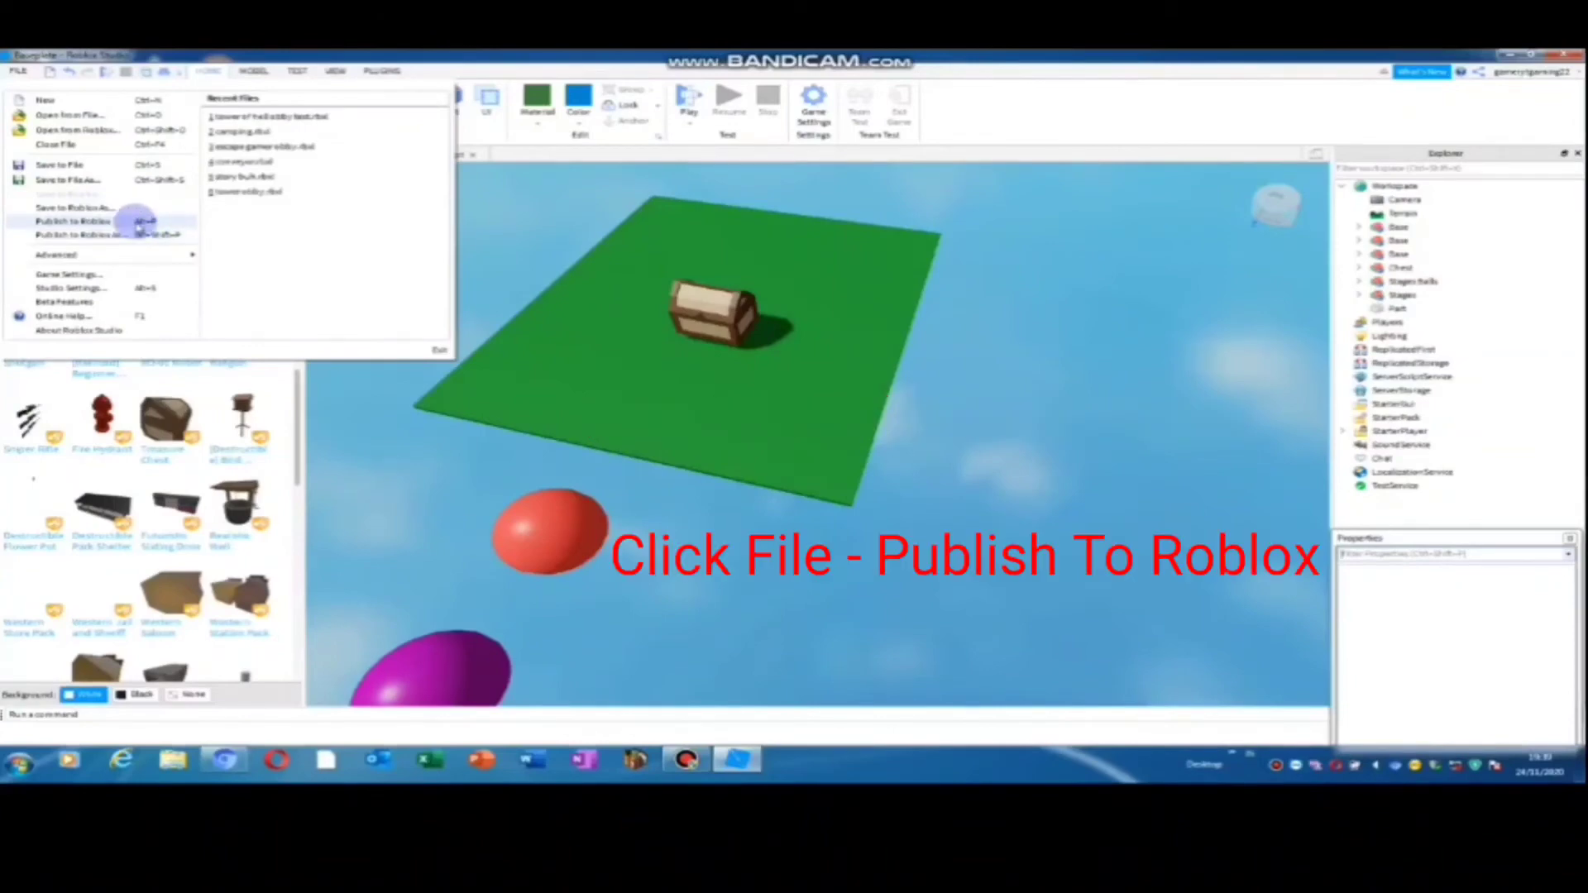
{"action": "left_click", "coordinate": [141, 223]}
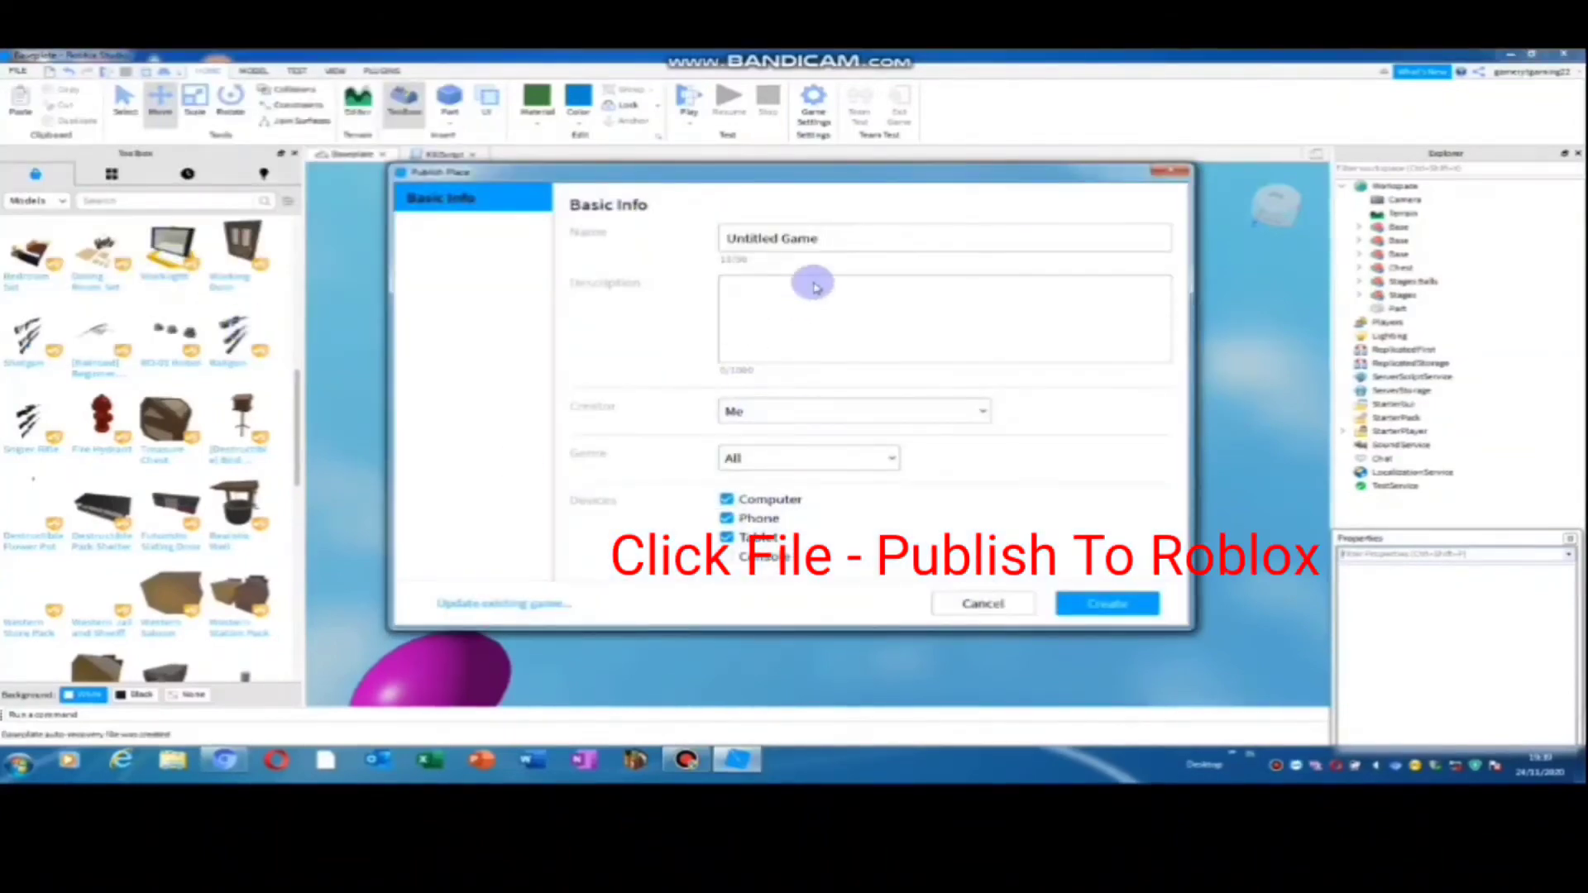
{"action": "left_click", "coordinate": [814, 241]}
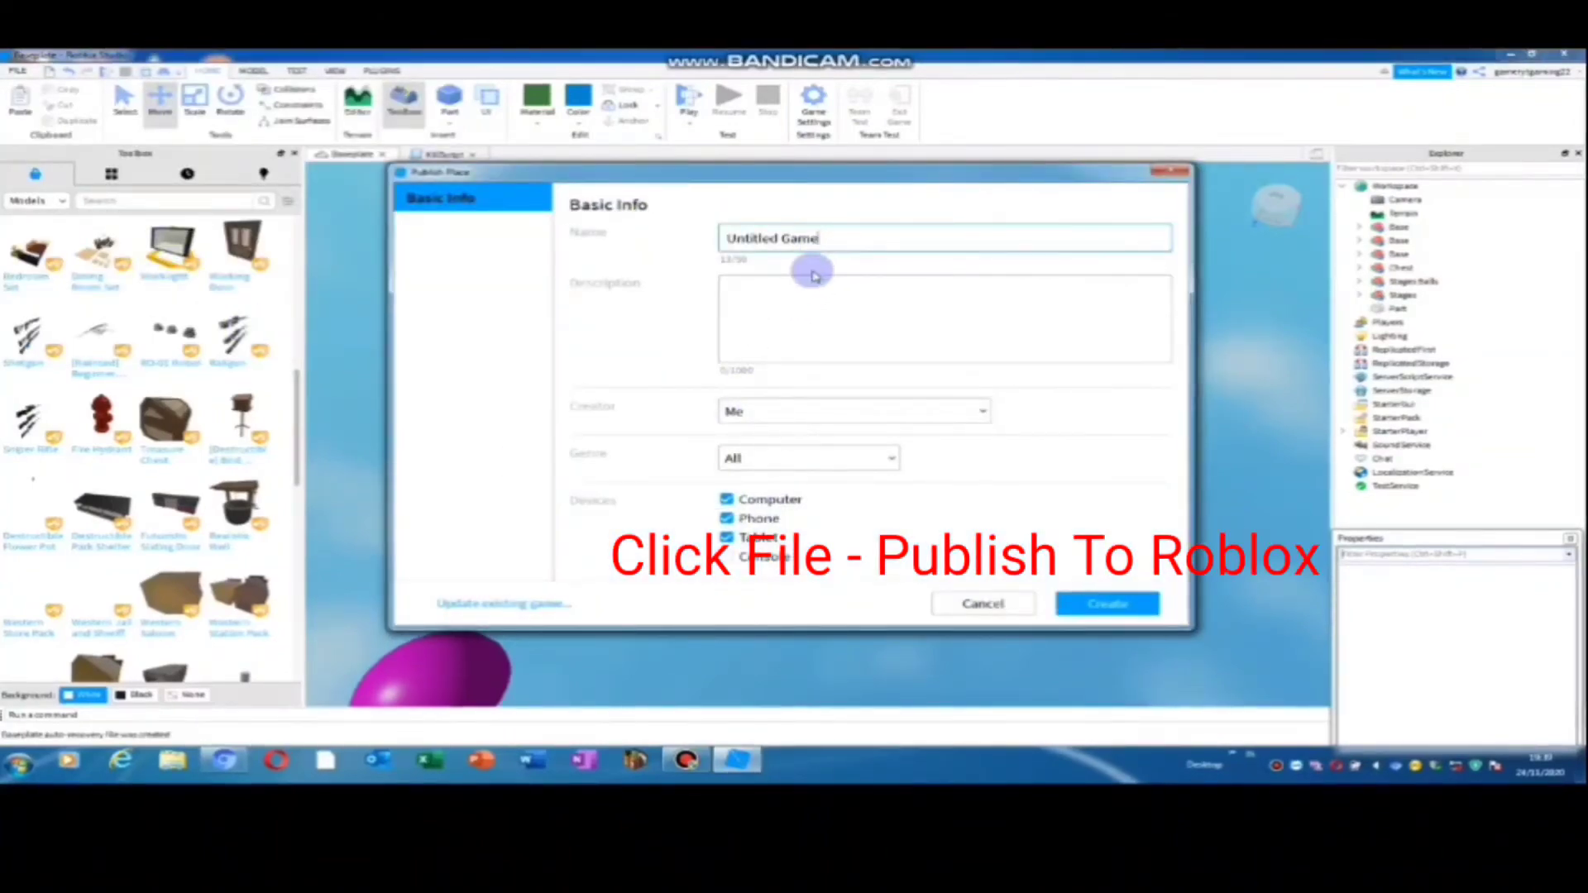
{"action": "key", "text": "BackSpace"}
{"action": "key", "text": "BackSpace"}
{"action": "key", "text": "BackSpace"}
{"action": "key", "text": "BackSpace"}
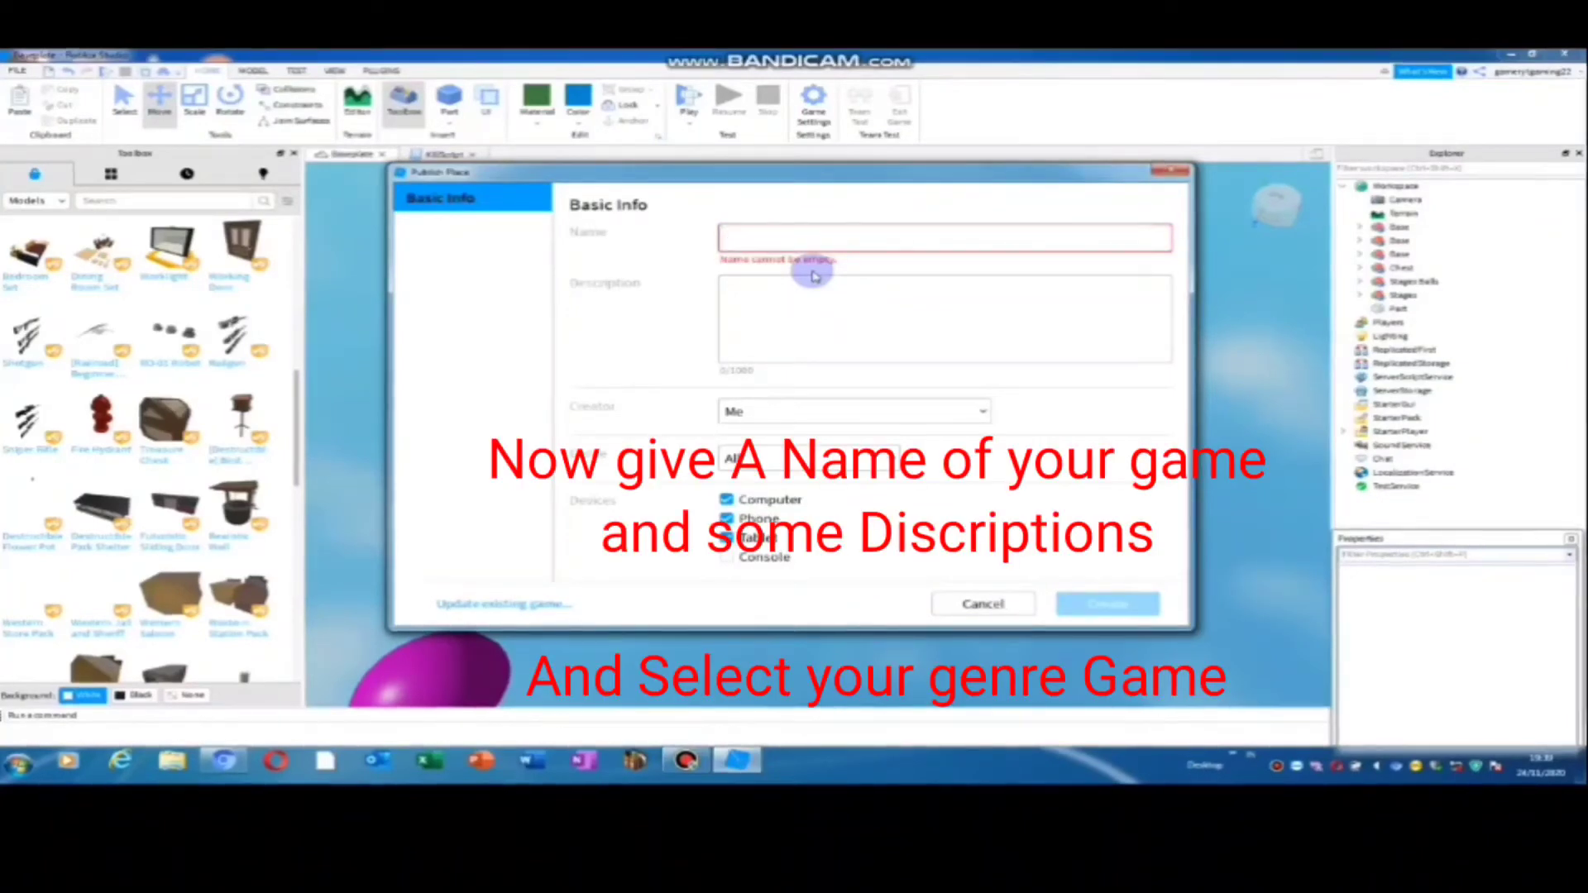
{"action": "type", "text": "GAME"}
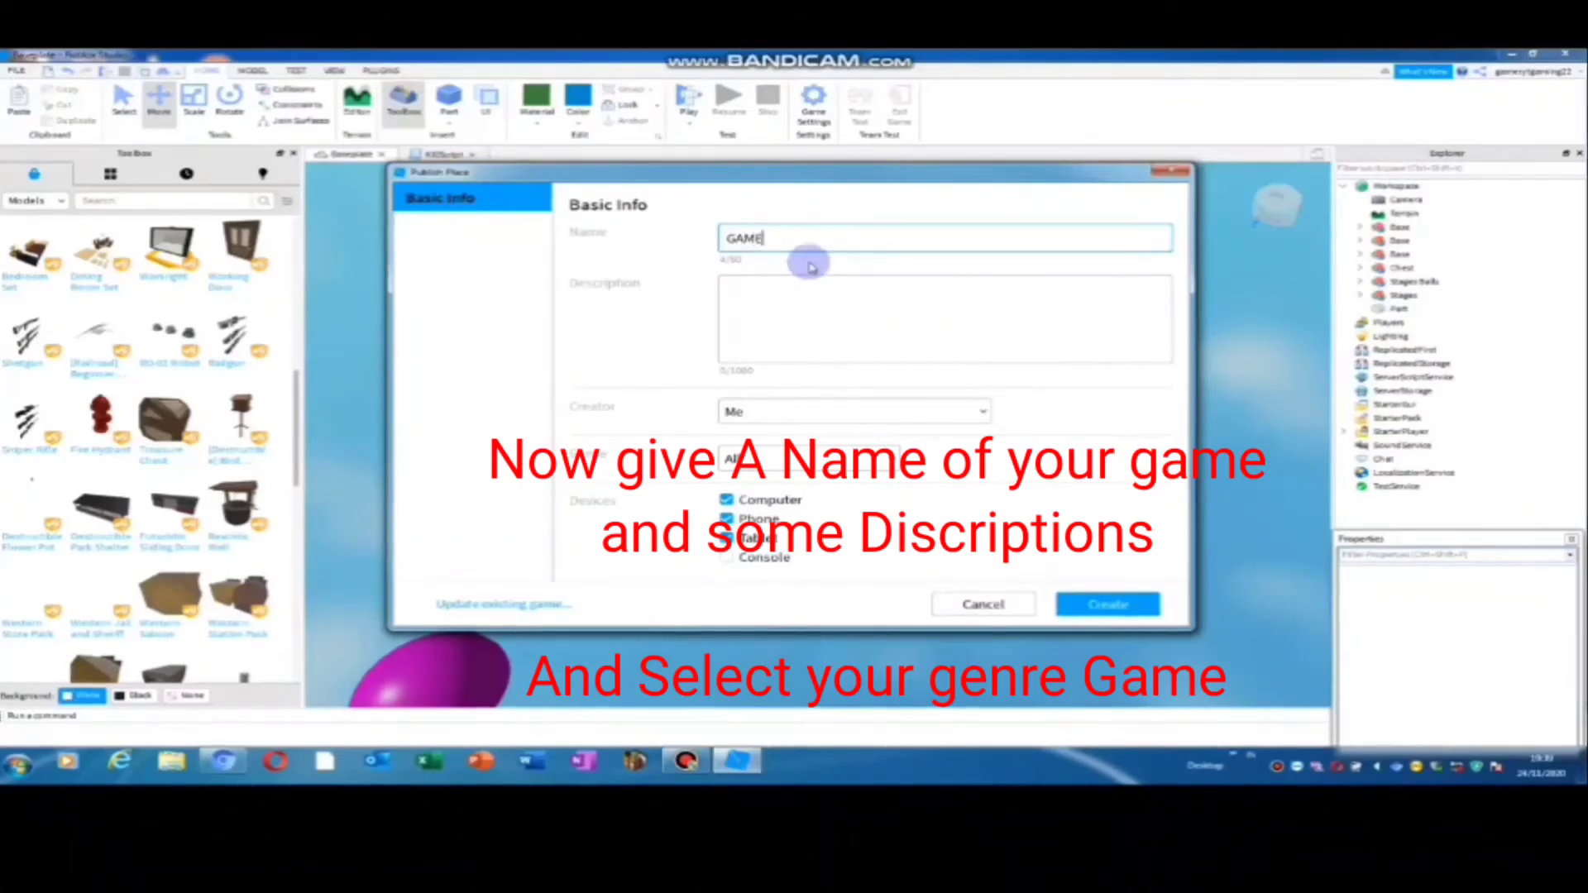
{"action": "type", "text": "RZ"}
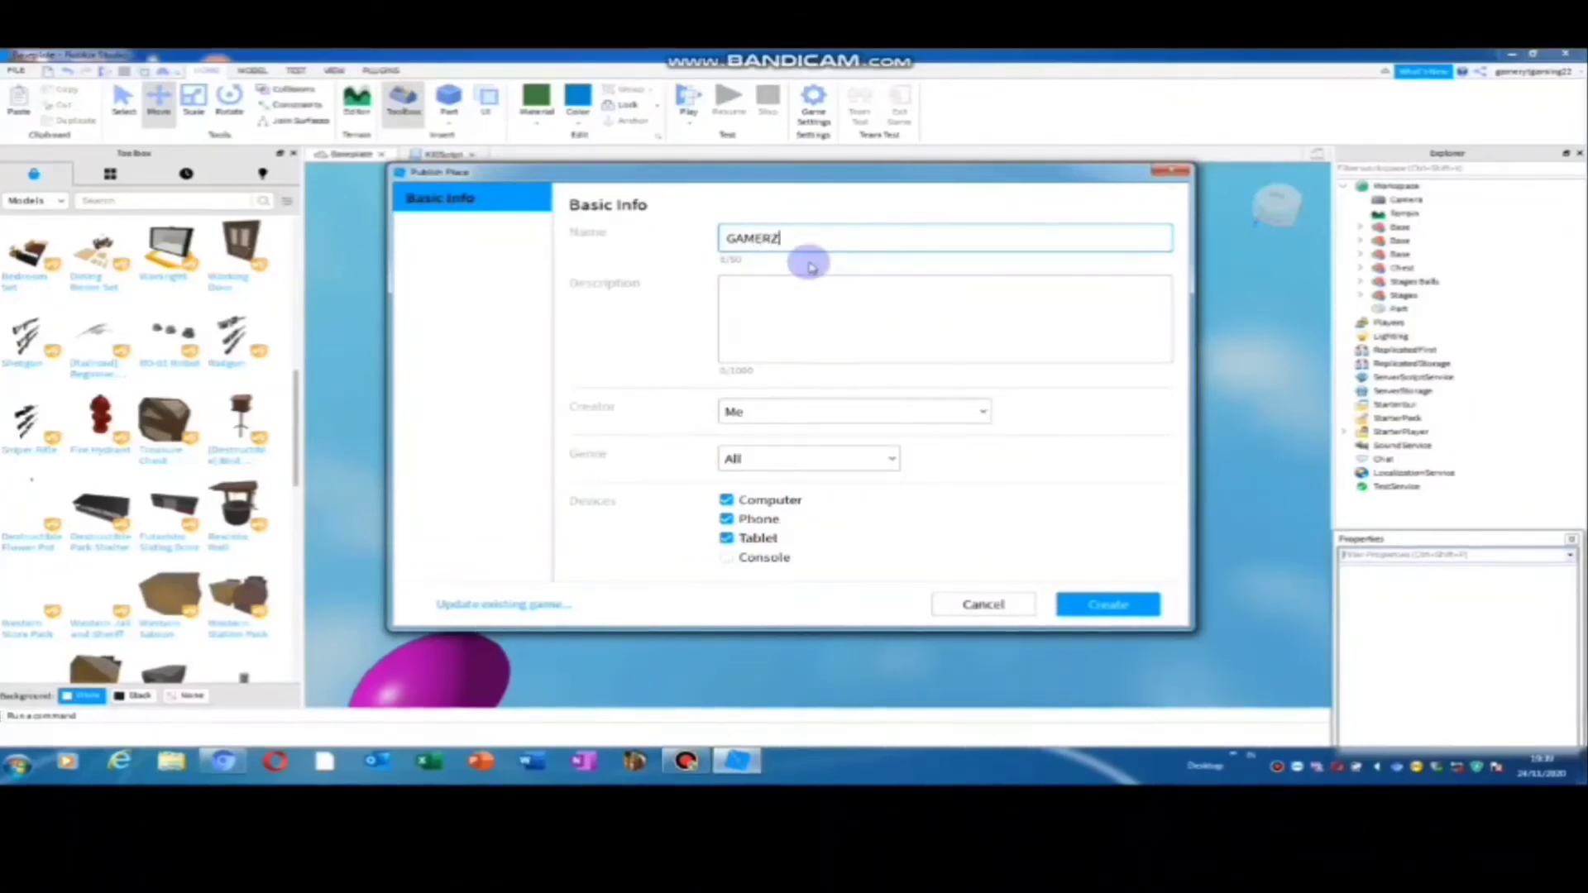
{"action": "type", "text": " Channel OBBY"}
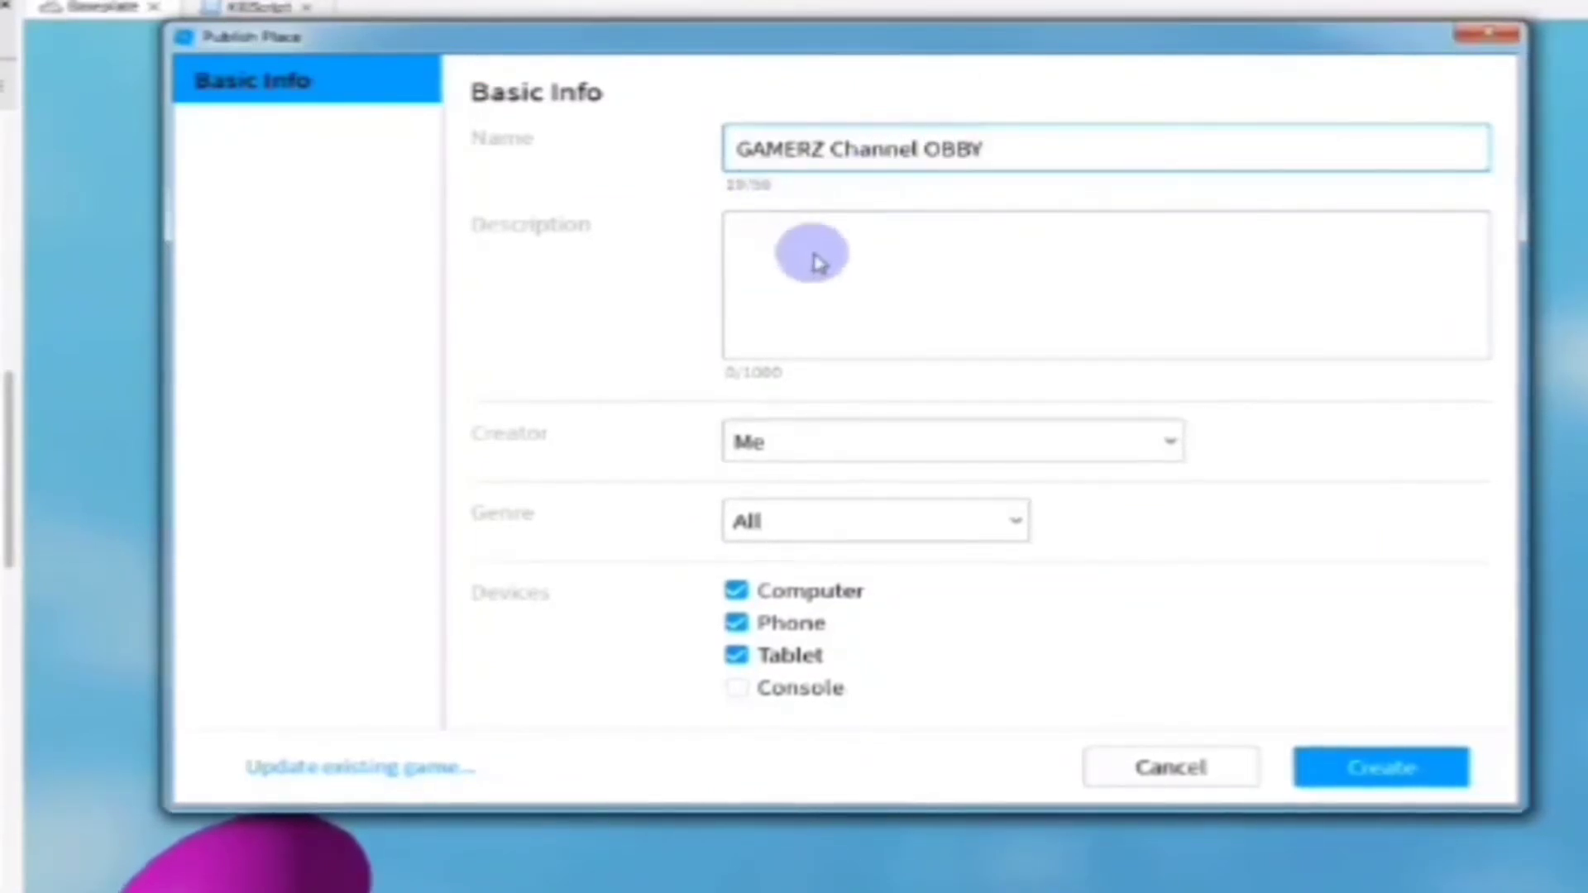
Step: Enter the game description "finish it to get a treasure" and keep Me as the creator
{"action": "left_click", "coordinate": [837, 300]}
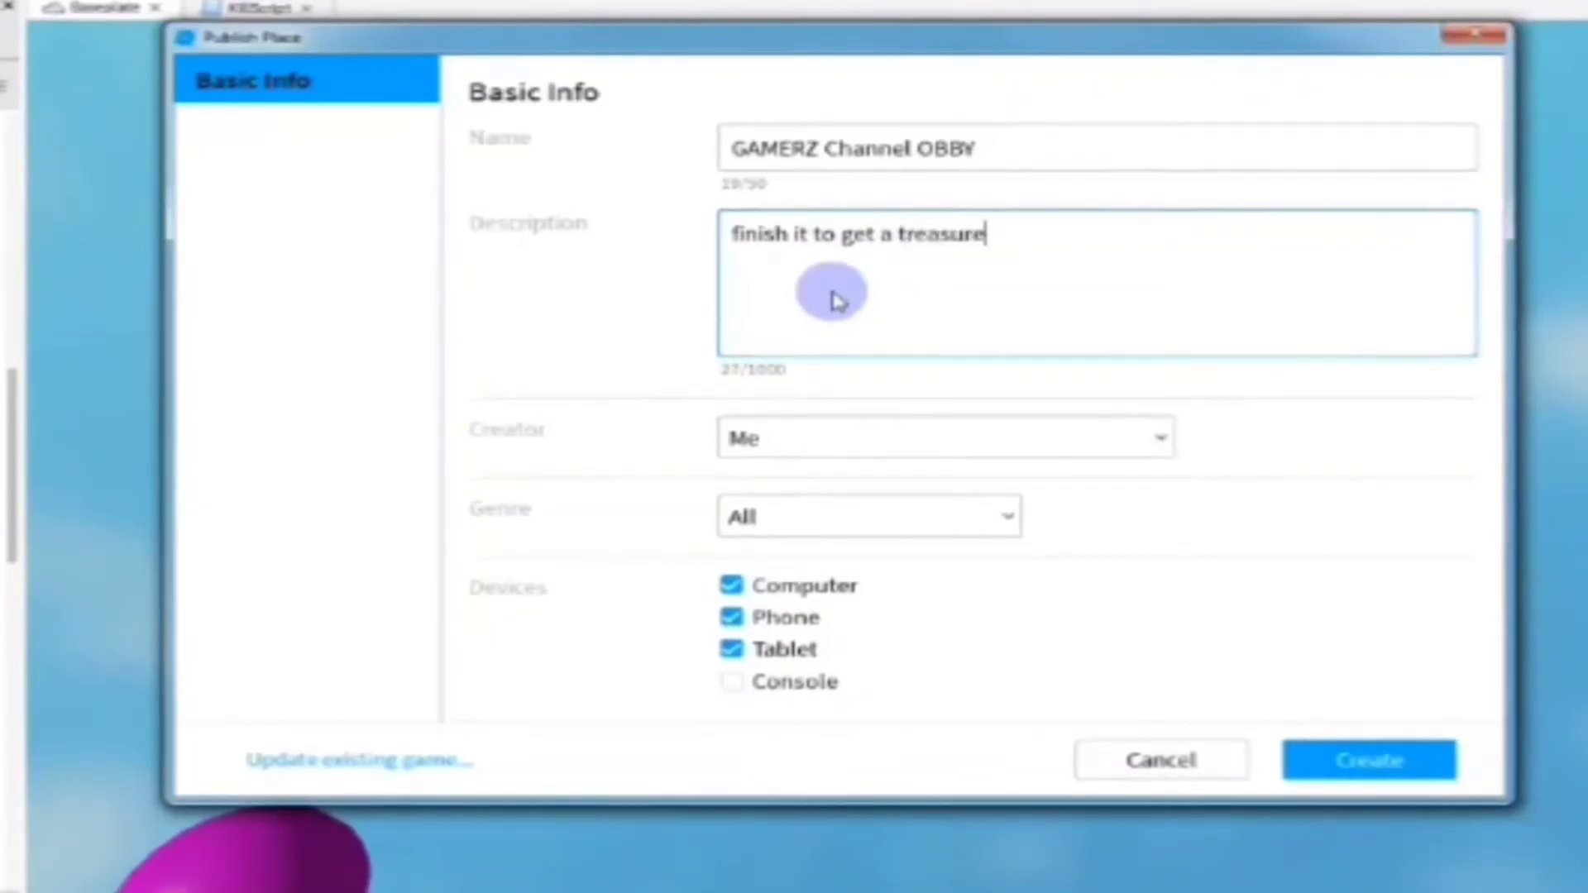
{"action": "left_click", "coordinate": [930, 440]}
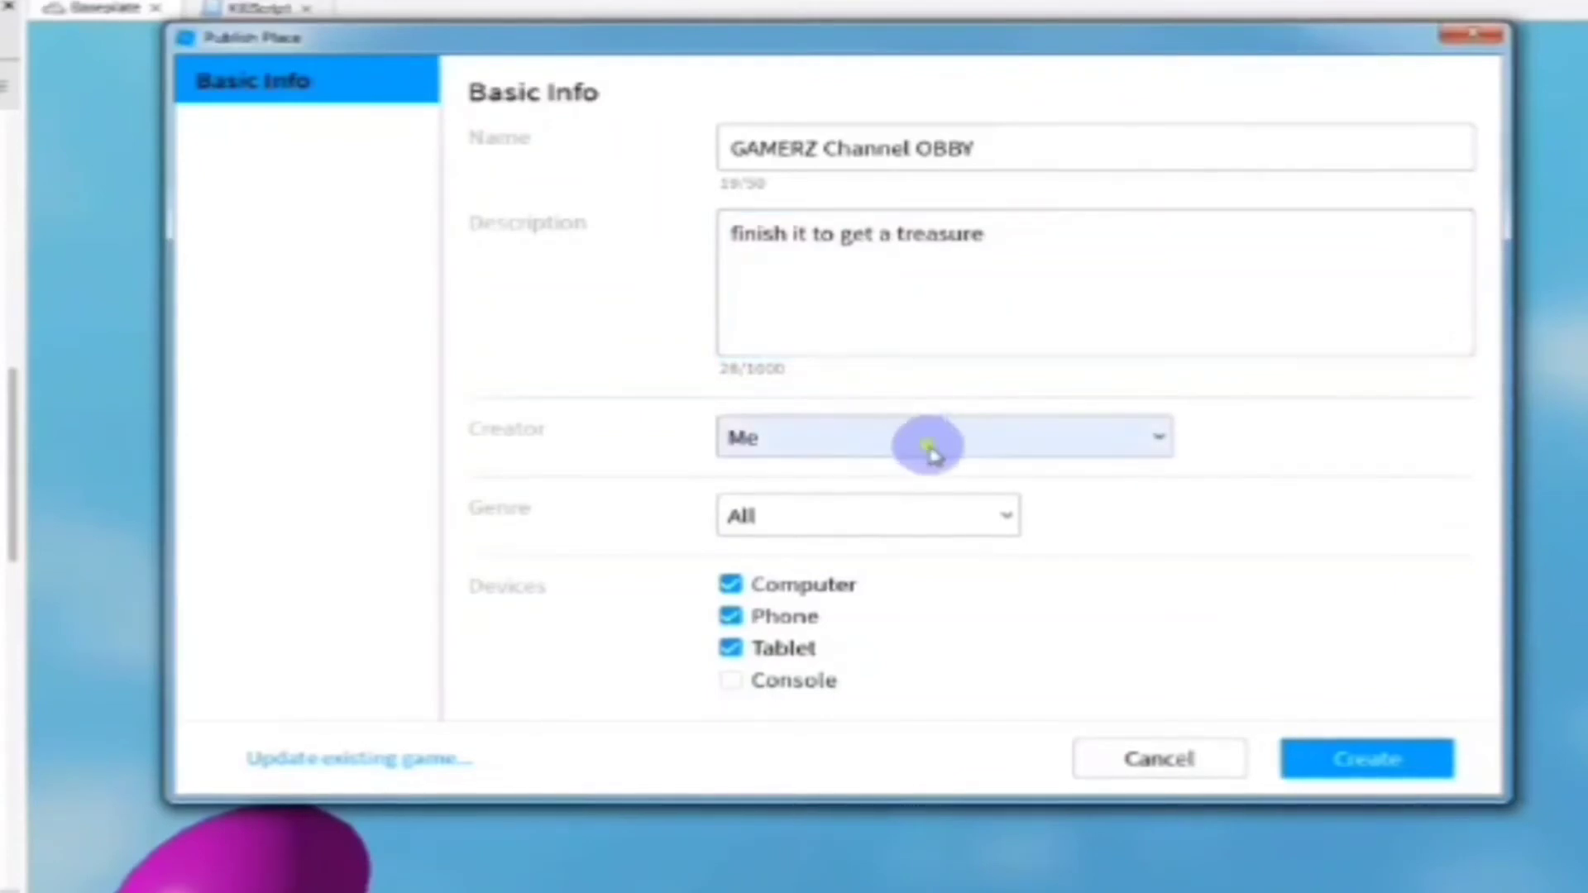
{"action": "left_click", "coordinate": [939, 477]}
Step: Set the game's genre to Adventure and publish it, closing the publishing dialog when done
{"action": "left_click", "coordinate": [915, 525]}
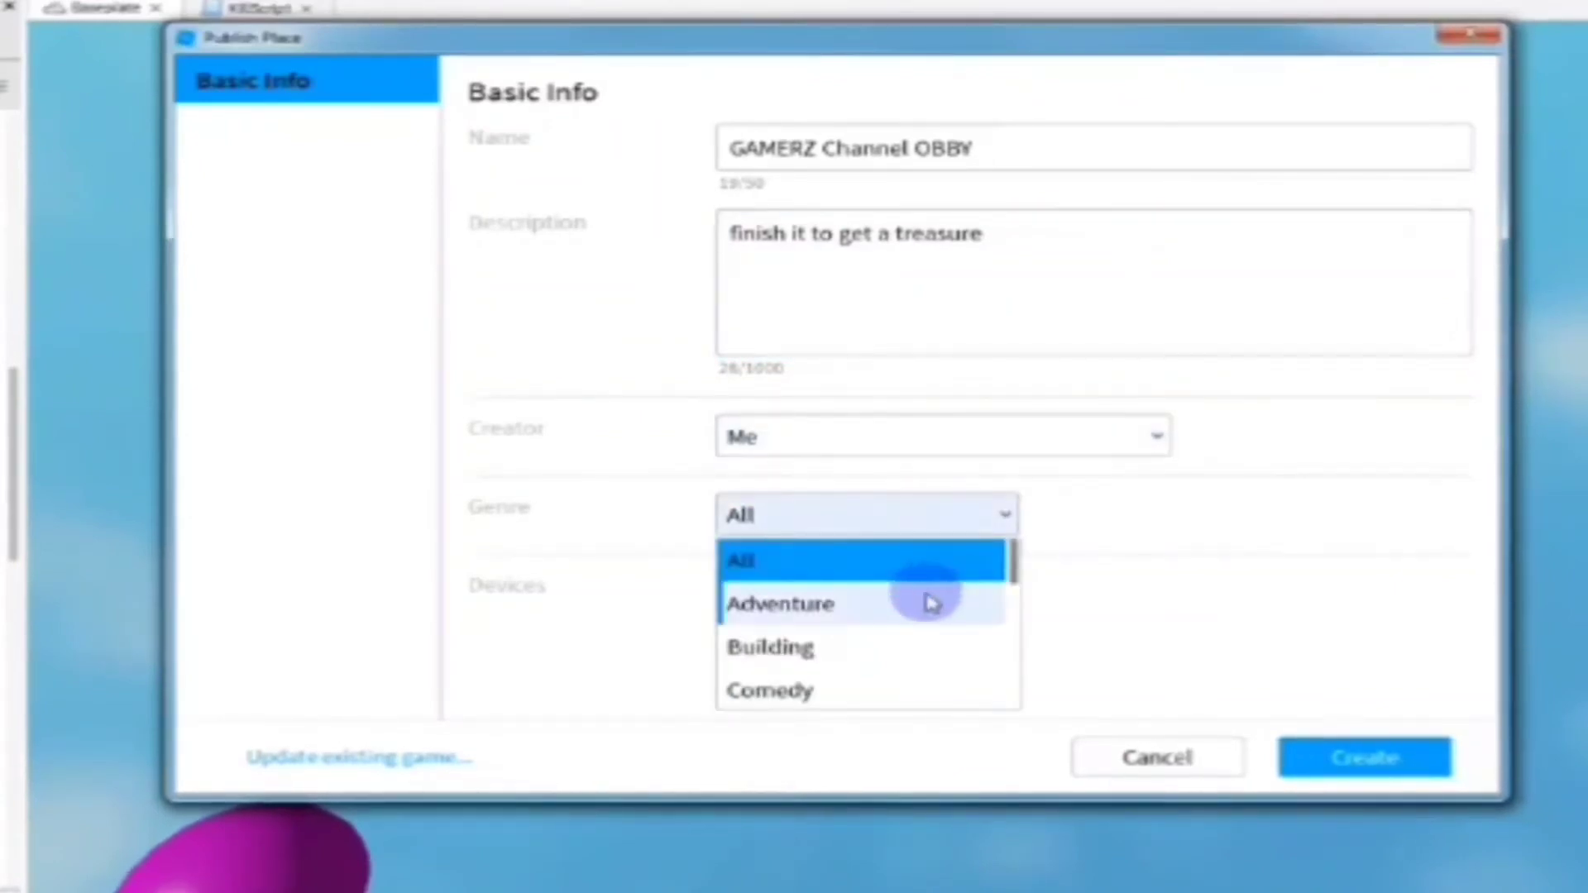
{"action": "left_click", "coordinate": [878, 618]}
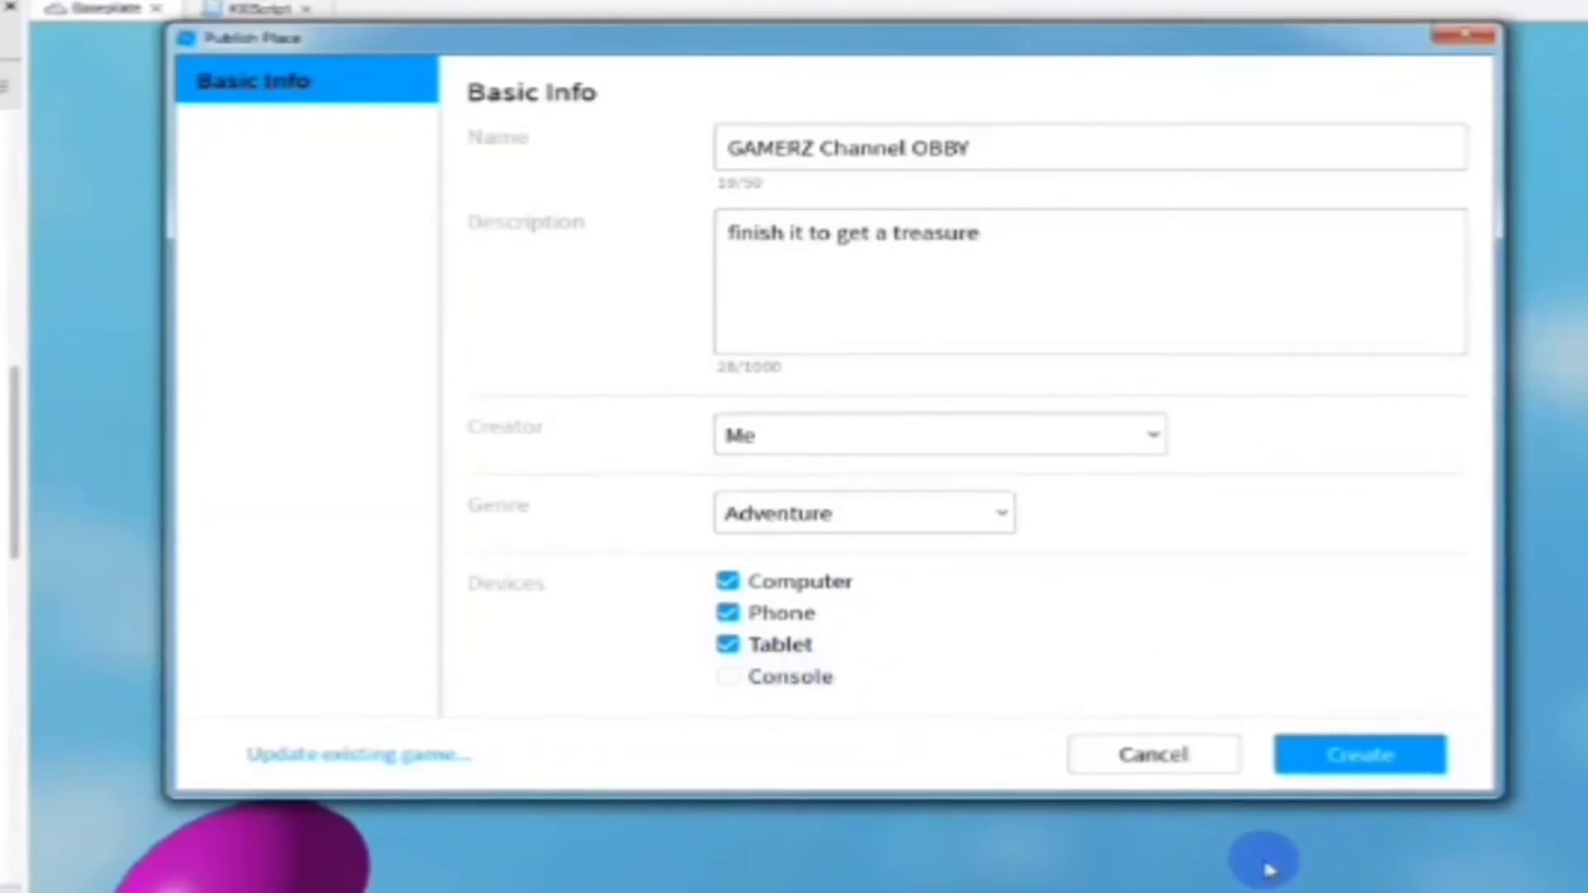
{"action": "left_click", "coordinate": [1297, 765]}
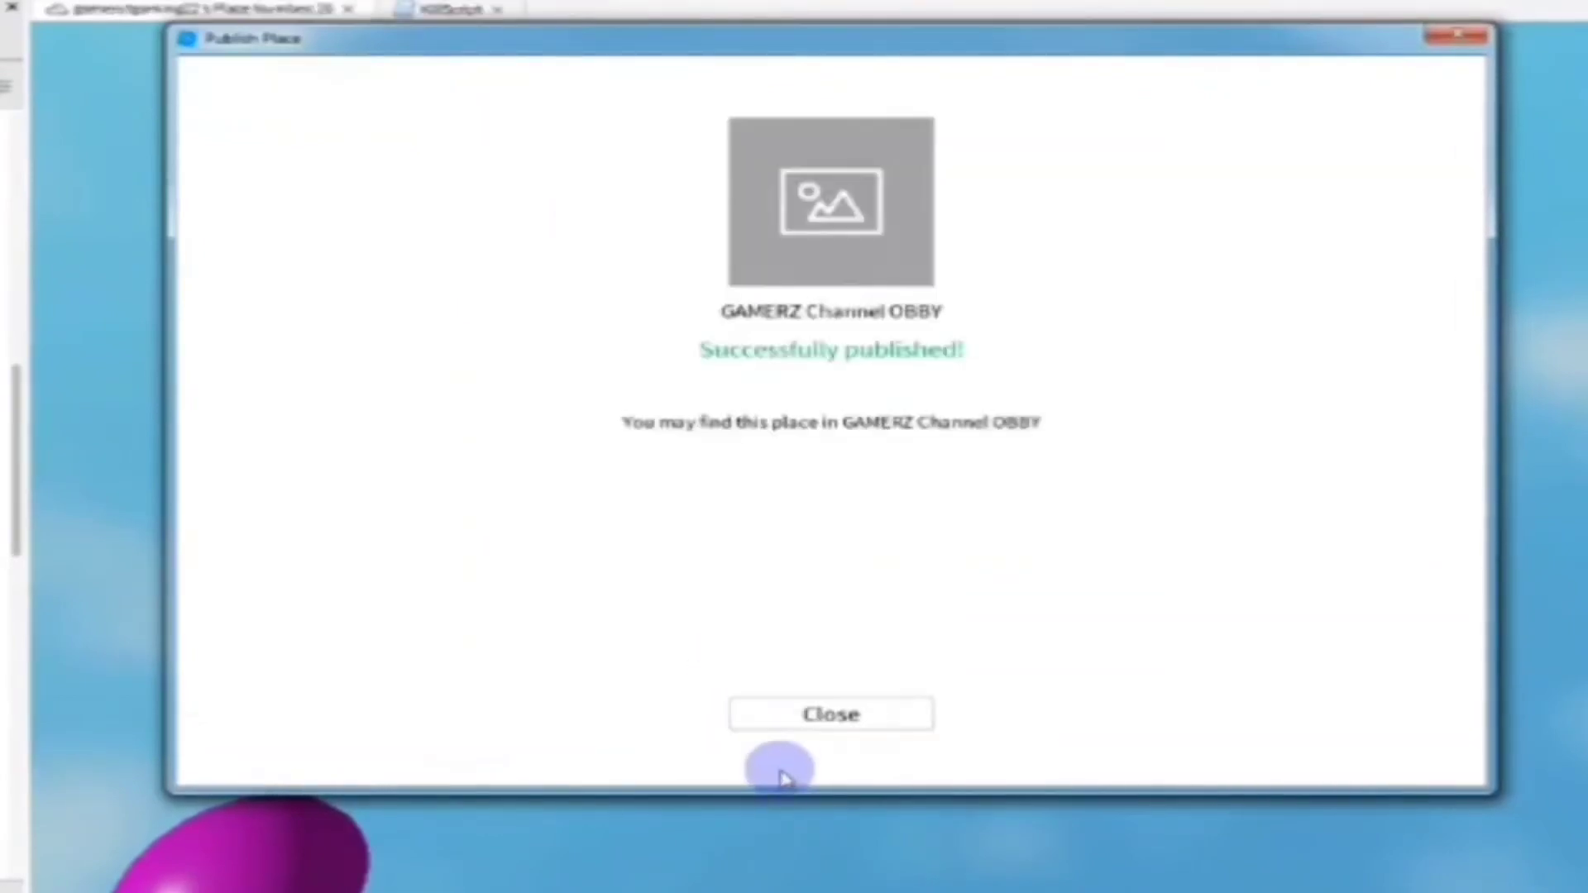
{"action": "left_click", "coordinate": [822, 713]}
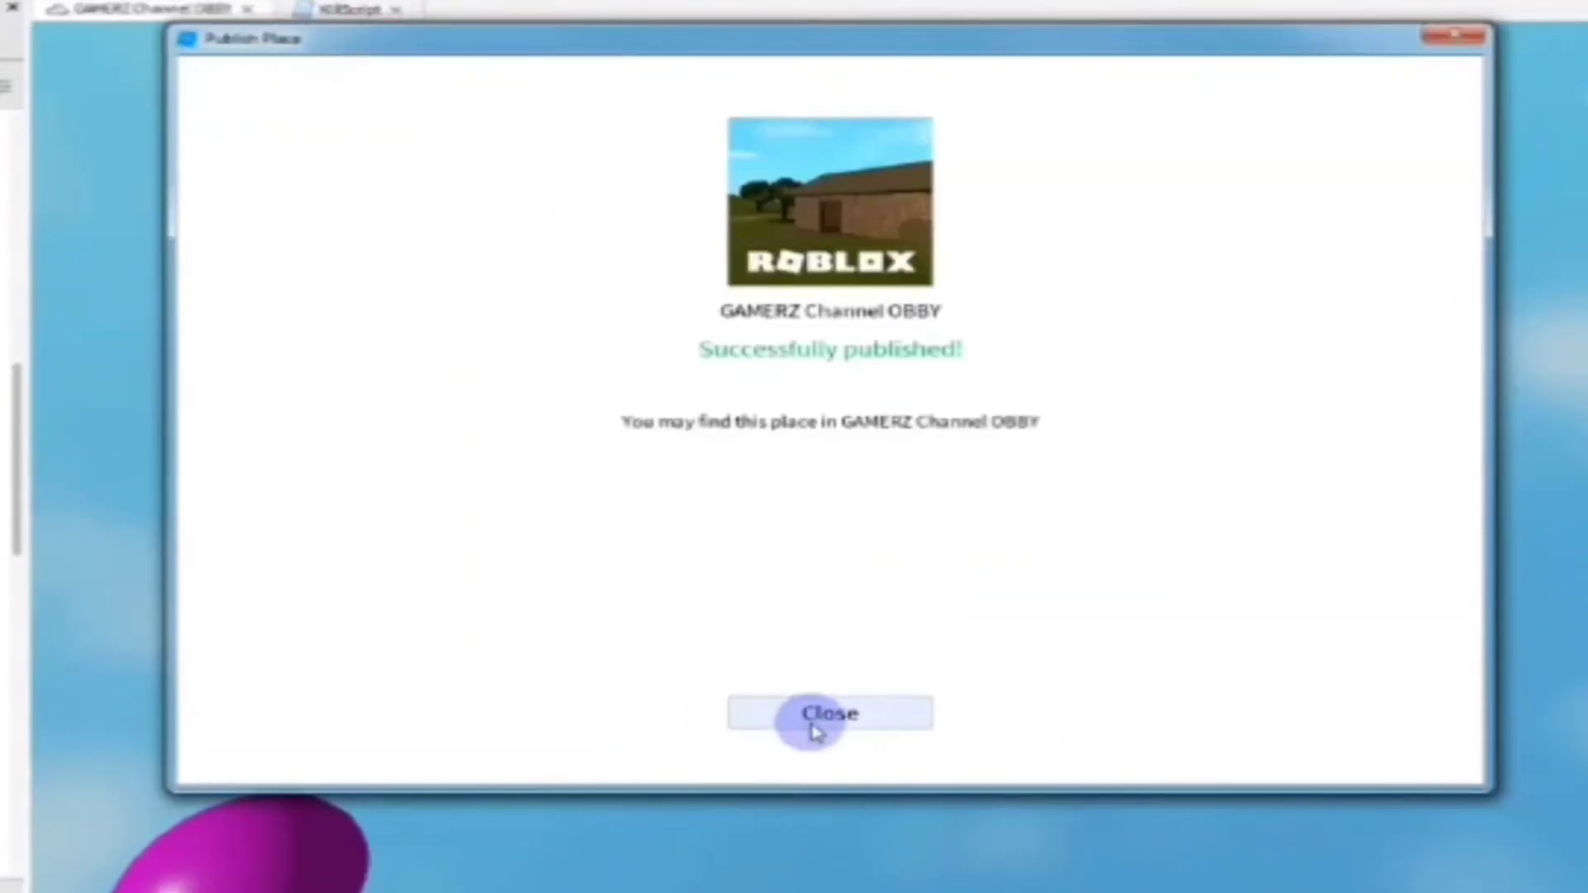
{"action": "scroll", "coordinate": [693, 478], "scroll_direction": "down", "scroll_amount": 3}
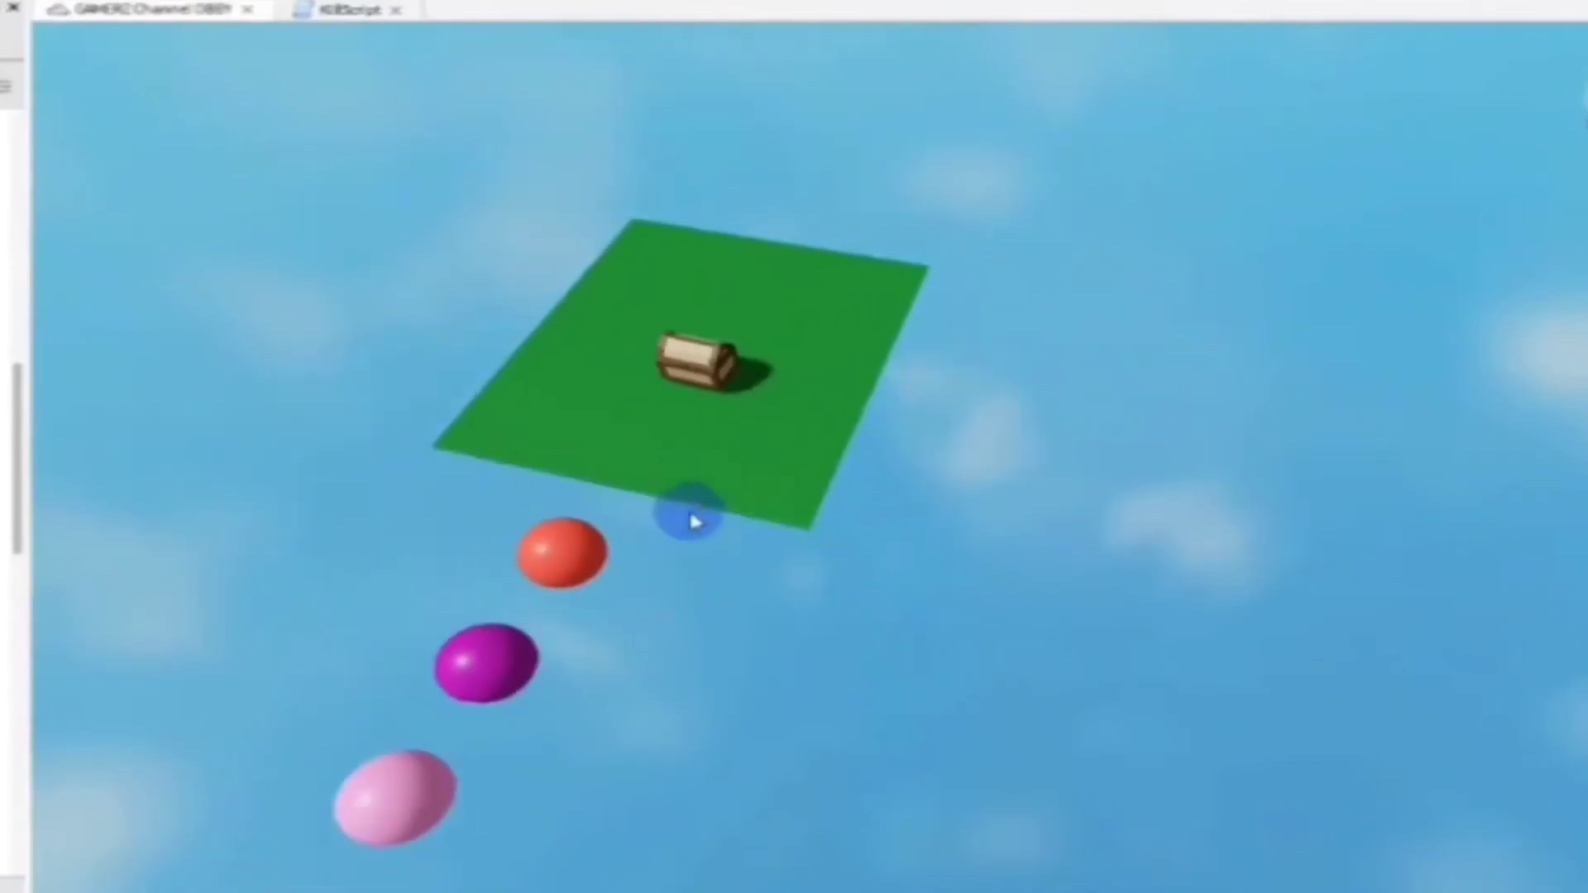
{"action": "scroll", "coordinate": [649, 579], "scroll_direction": "up", "scroll_amount": 2}
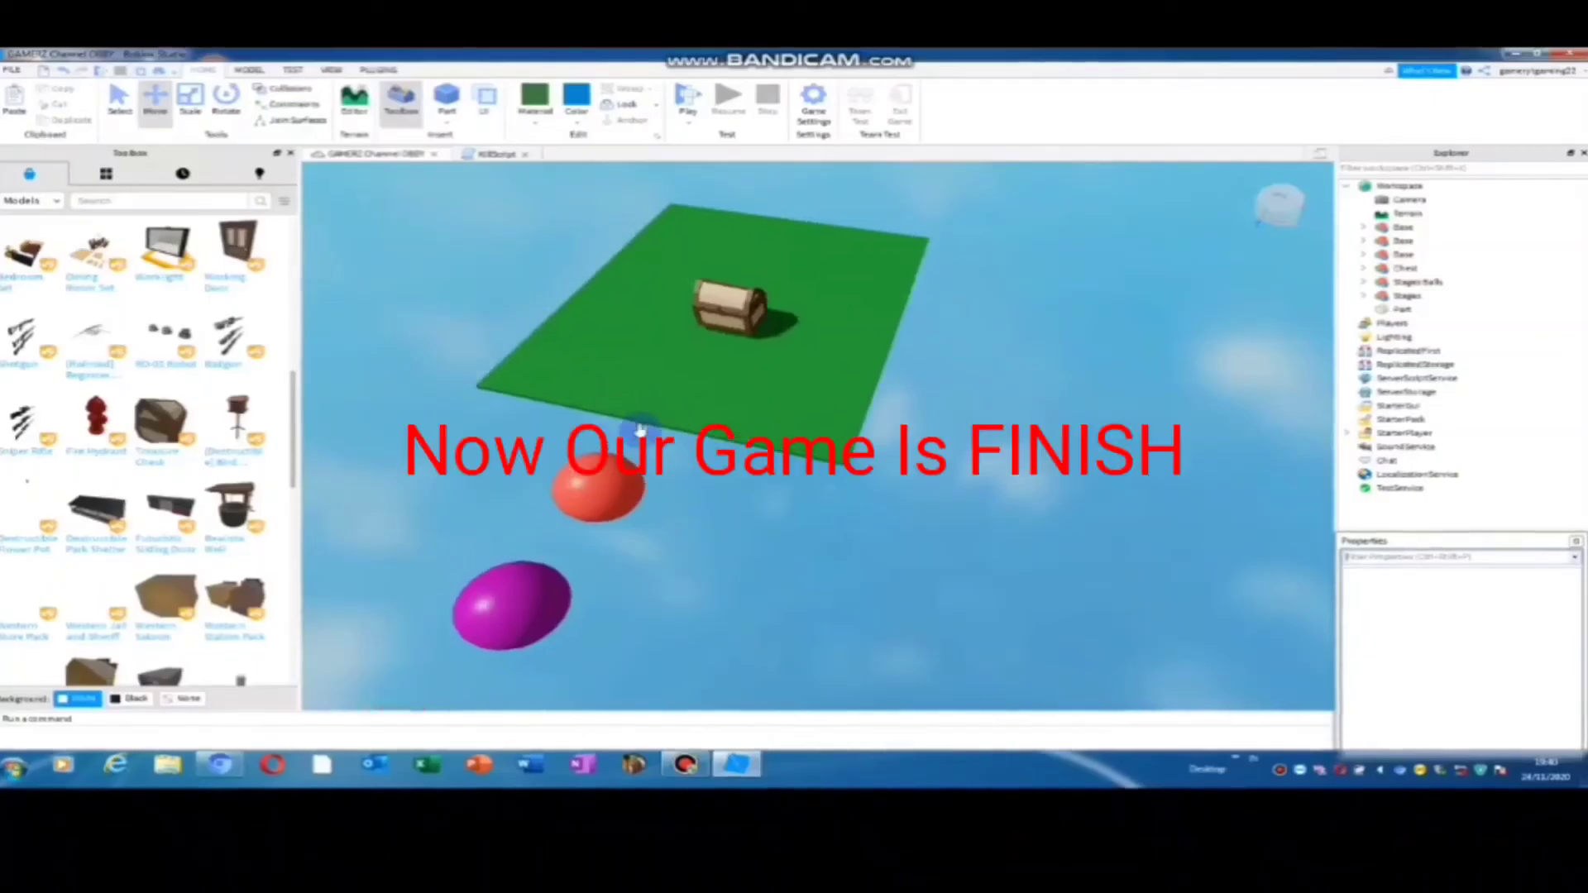
{"action": "right_click_drag", "start_coordinate": [591, 463], "coordinate": [672, 588]}
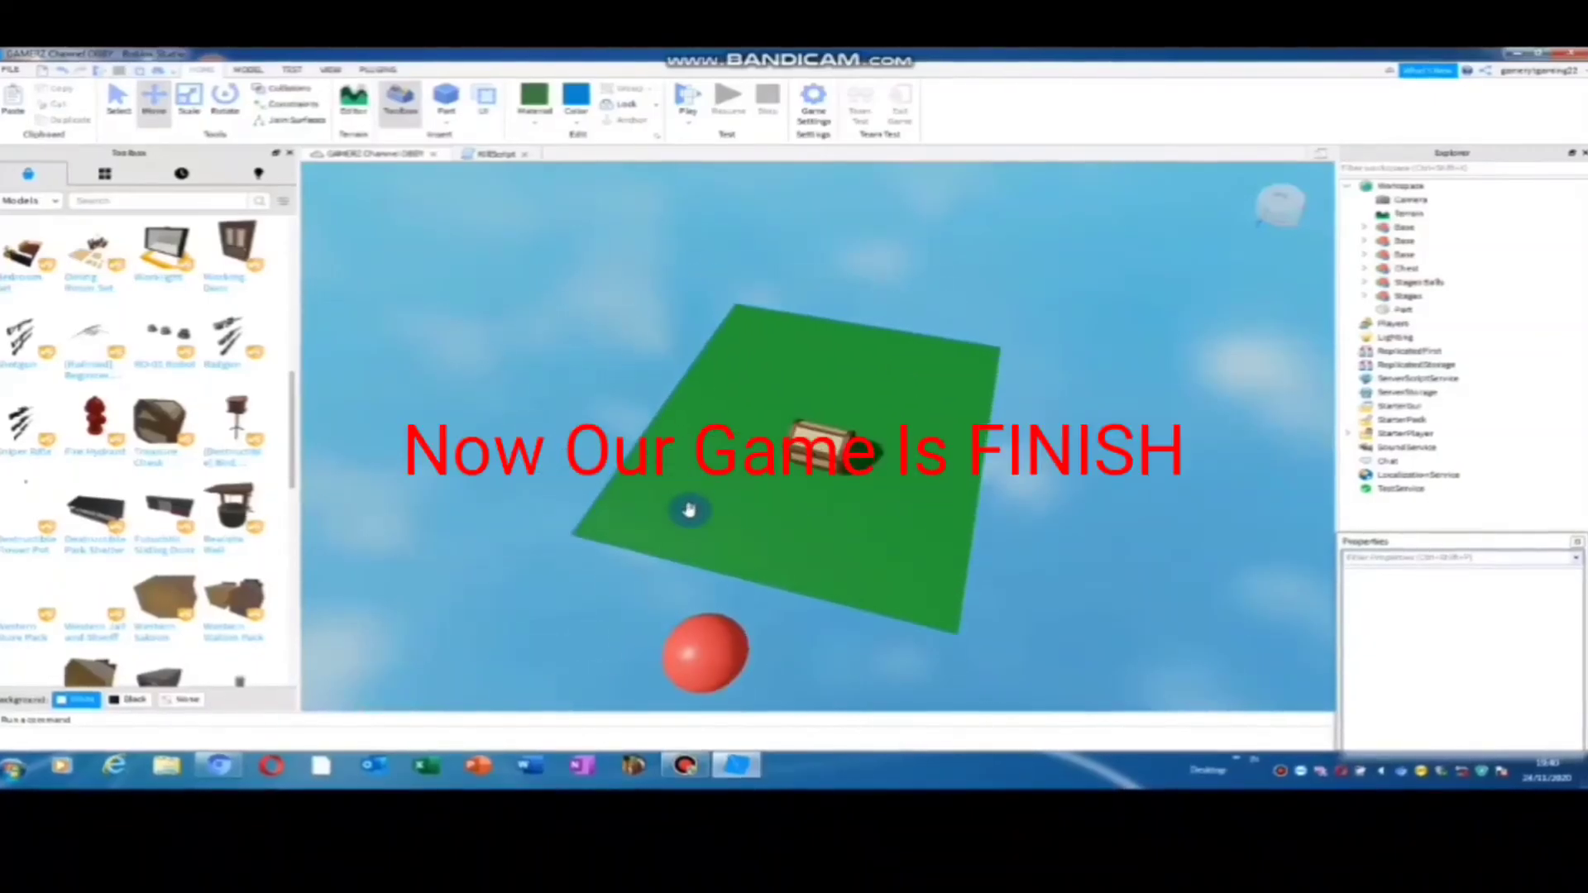
{"action": "right_click_drag", "start_coordinate": [896, 602], "coordinate": [934, 617]}
{"action": "right_click_drag", "start_coordinate": [852, 527], "coordinate": [851, 525]}
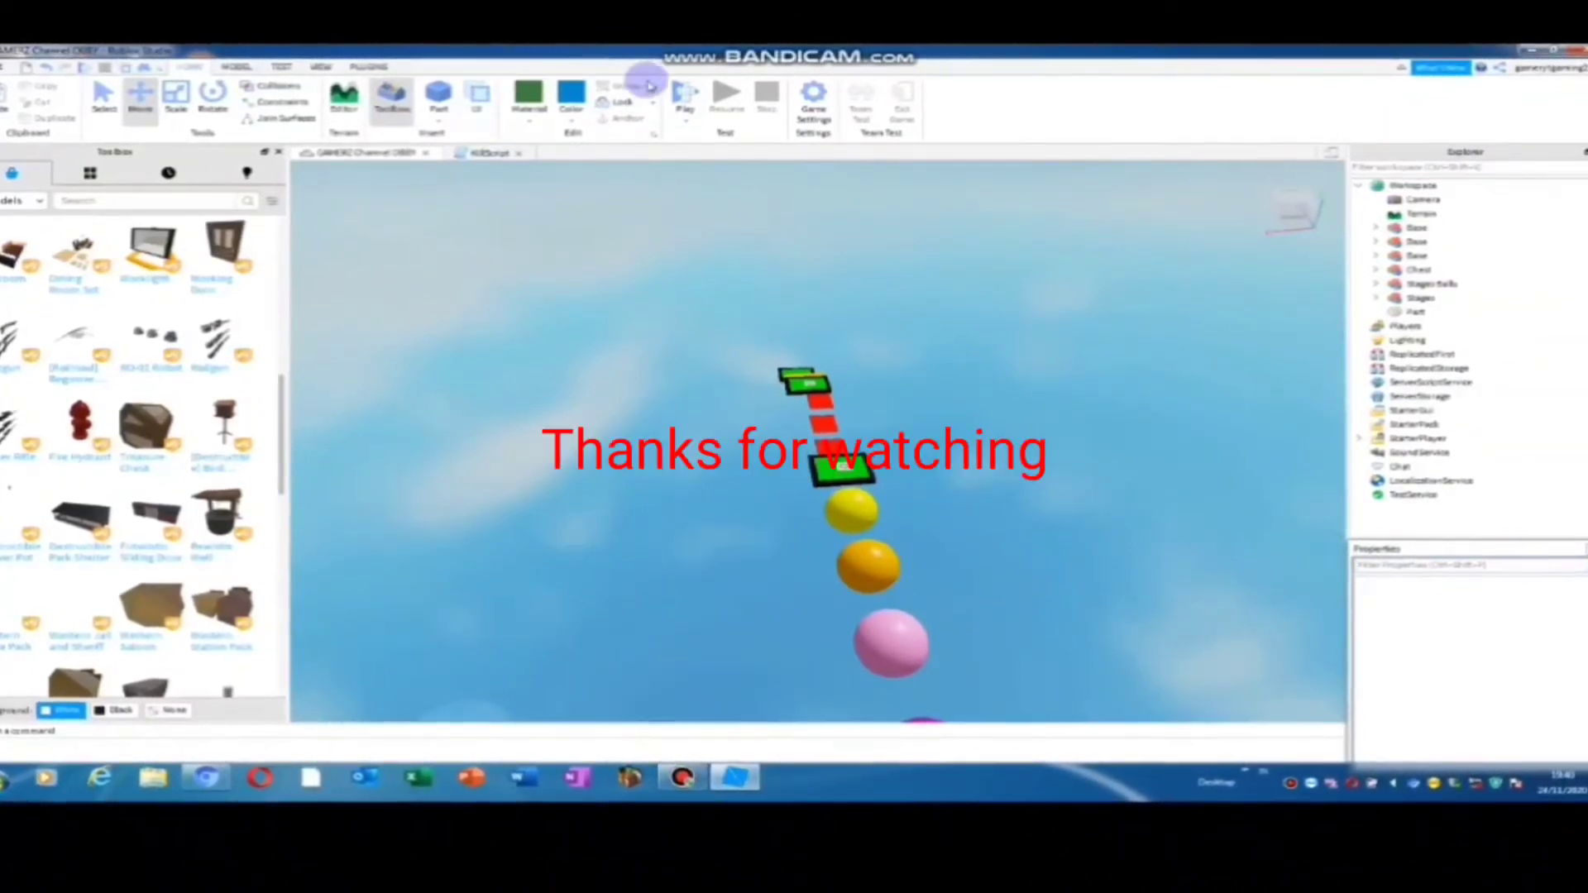
{"action": "left_click", "coordinate": [682, 779]}
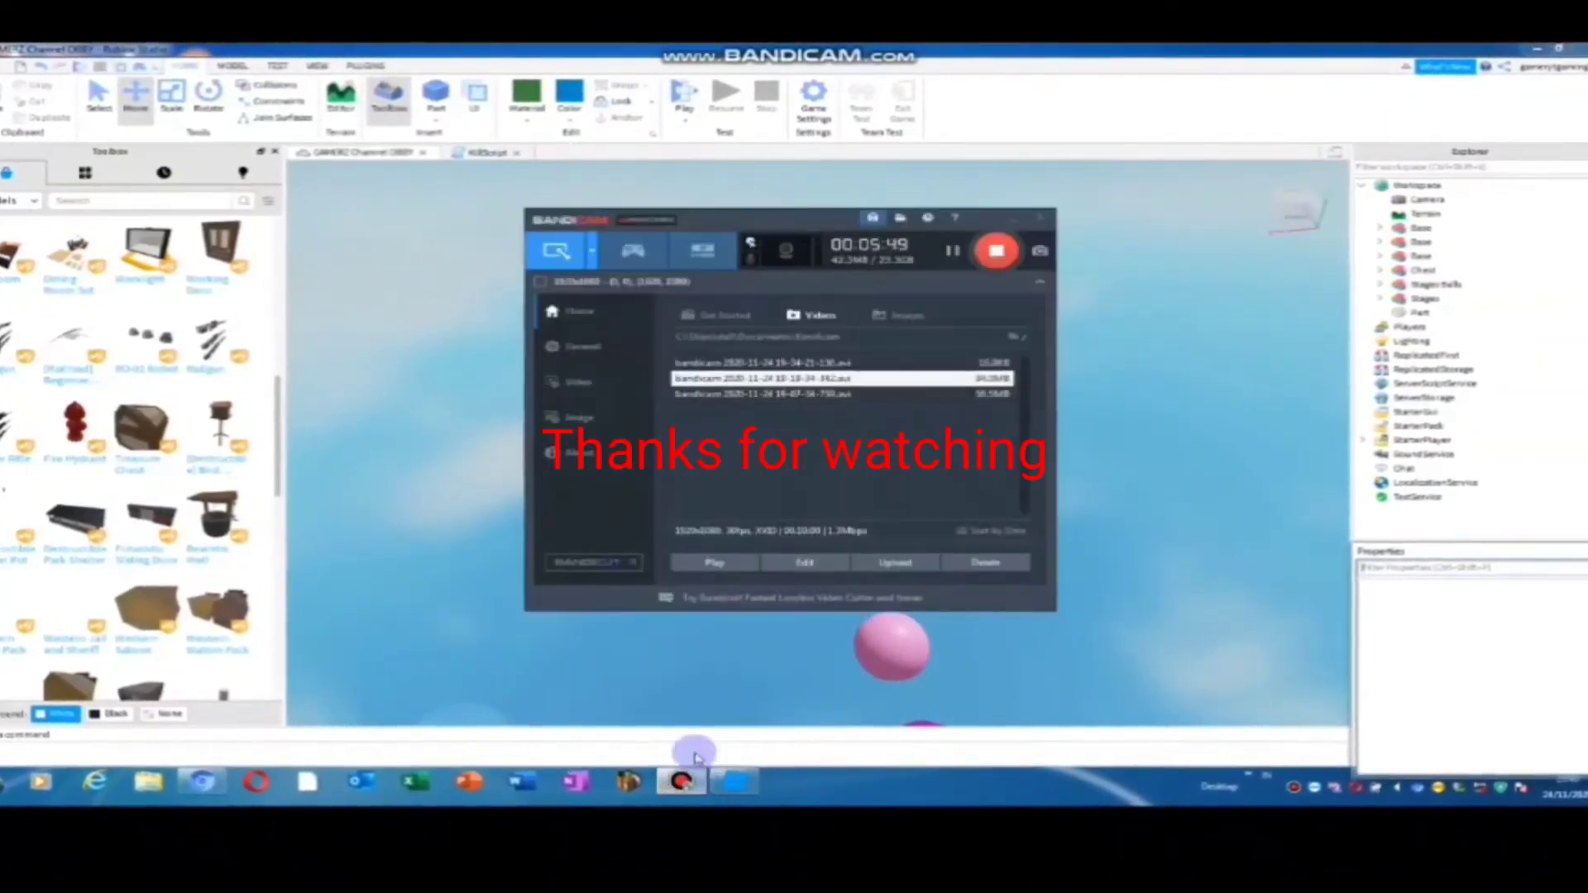